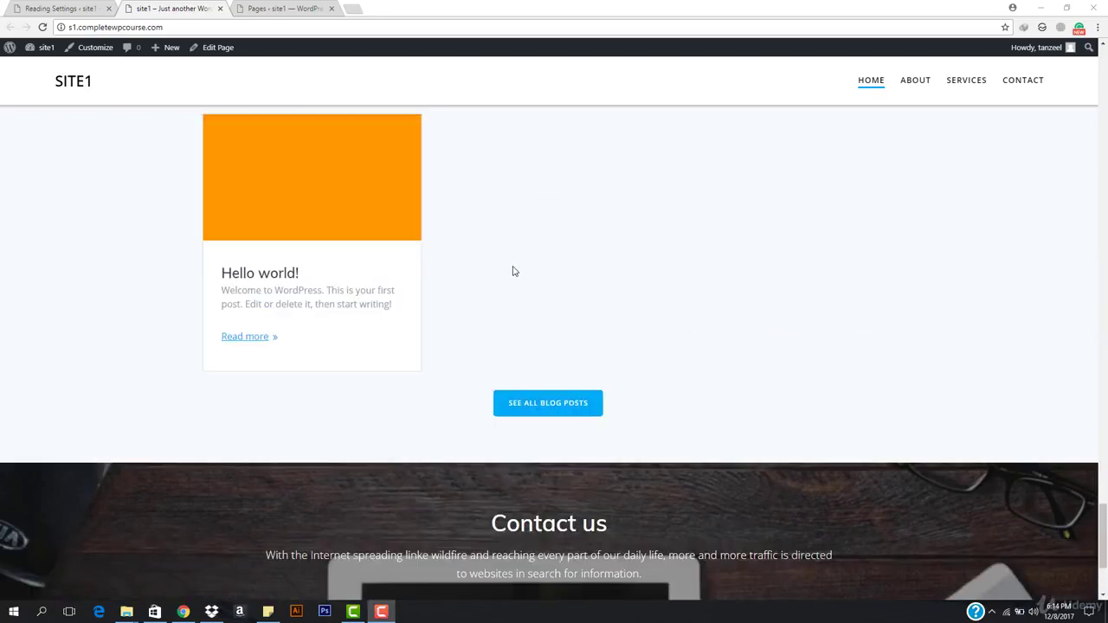
Step: Look over the site's home page, from the hero header through the feature, portfolio, testimonial and blog sections
scroll(467, 173, "up", 5)
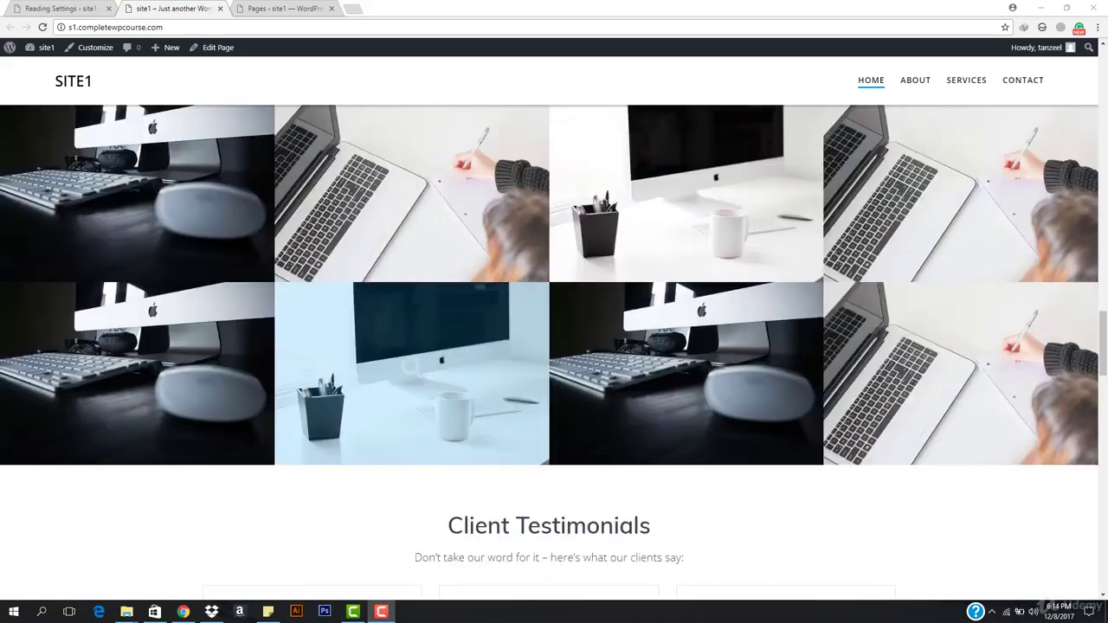
left_click(53, 8)
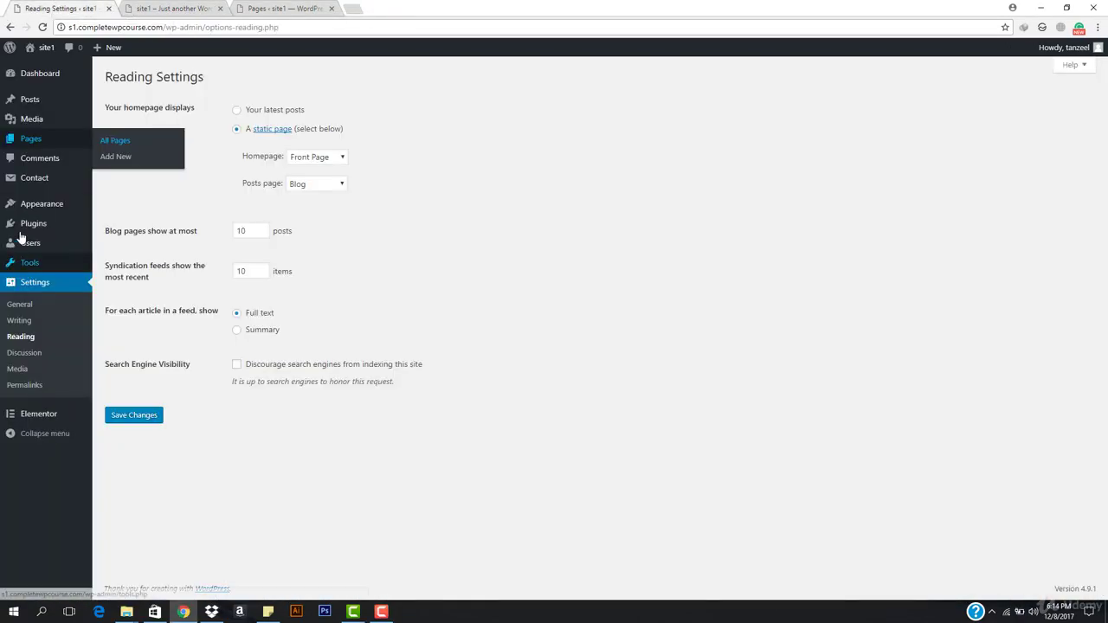
left_click(173, 8)
scroll(508, 359, "up", 10)
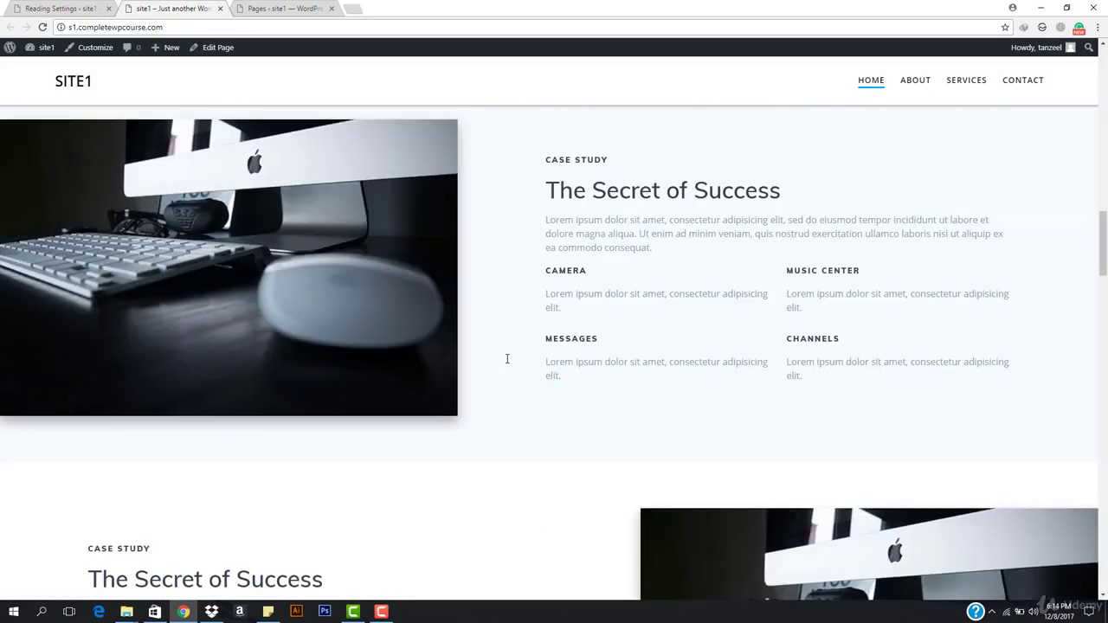
scroll(508, 350, "up", 7)
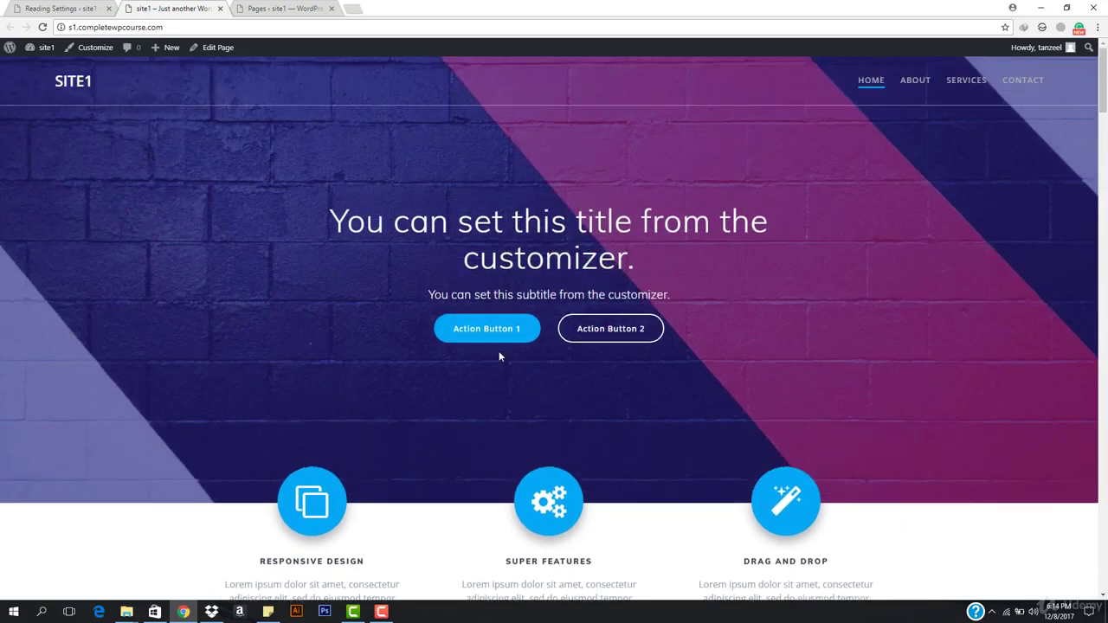
scroll(272, 389, "down", 3)
scroll(272, 392, "up", 3)
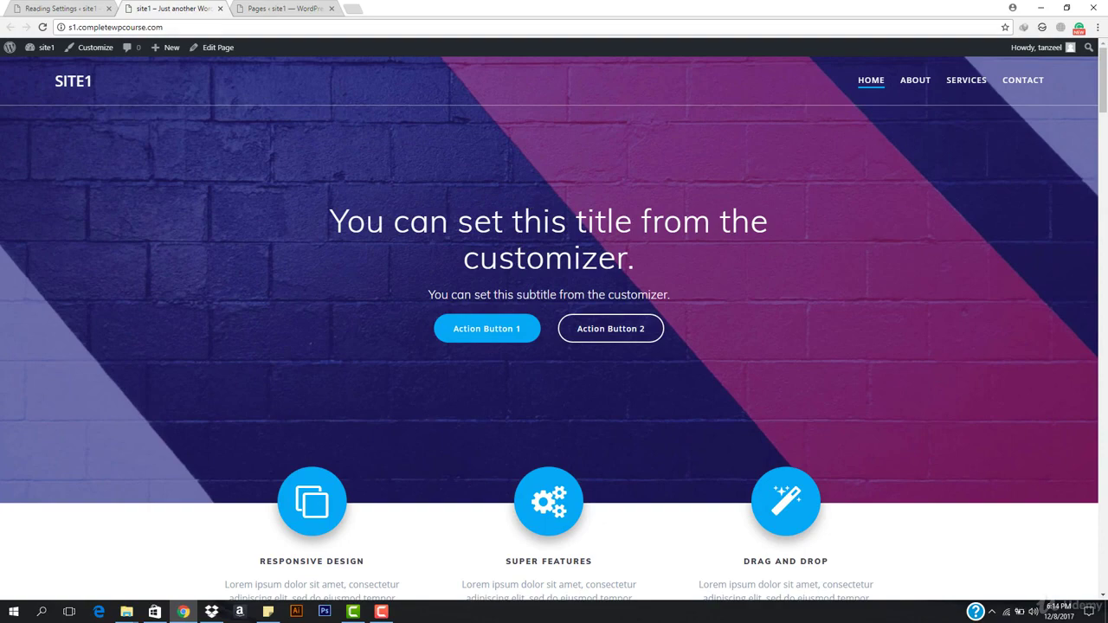
scroll(676, 442, "down", 2)
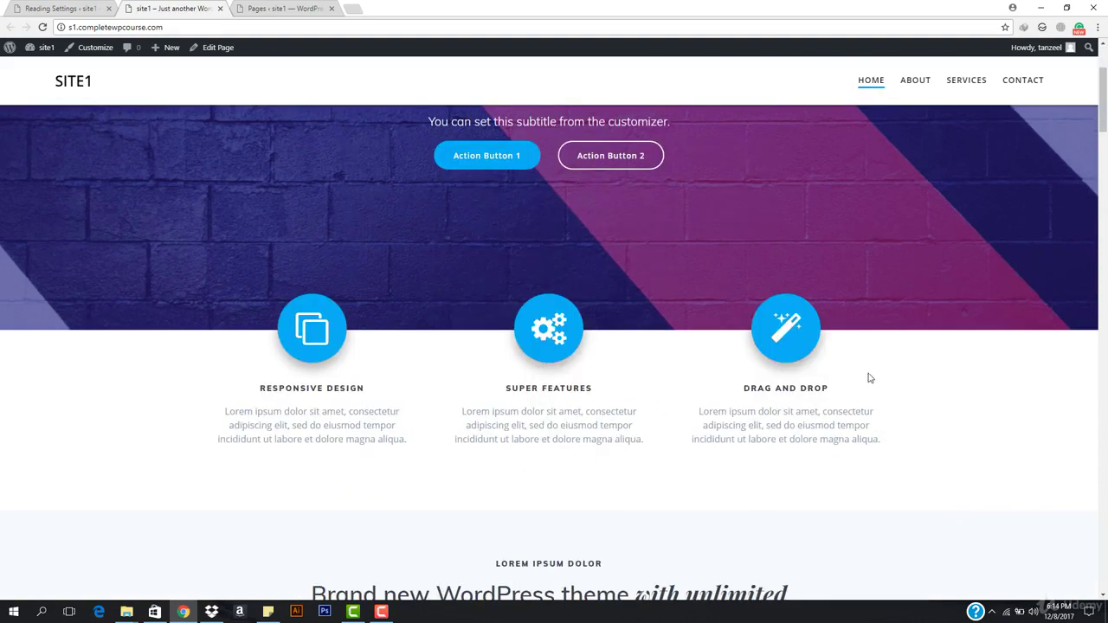
scroll(871, 376, "down", 5)
scroll(454, 353, "down", 5)
scroll(456, 362, "down", 13)
scroll(449, 381, "up", 3)
scroll(449, 381, "up", 20)
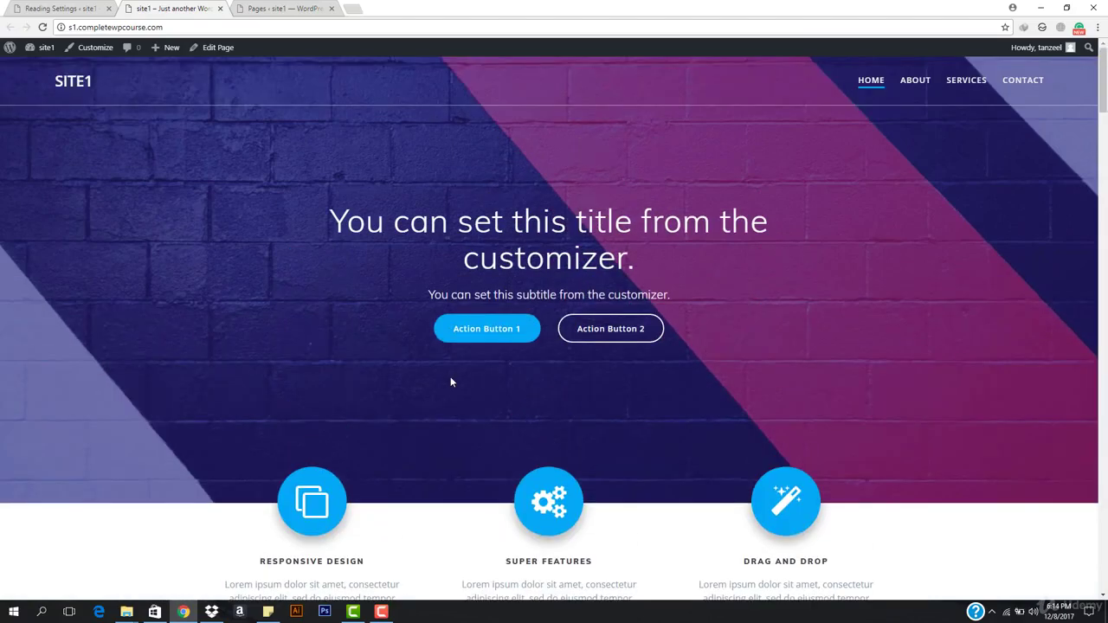
Step: Open the home page in the WordPress Customizer and close the other admin pages in the browser
mouse_move(43, 48)
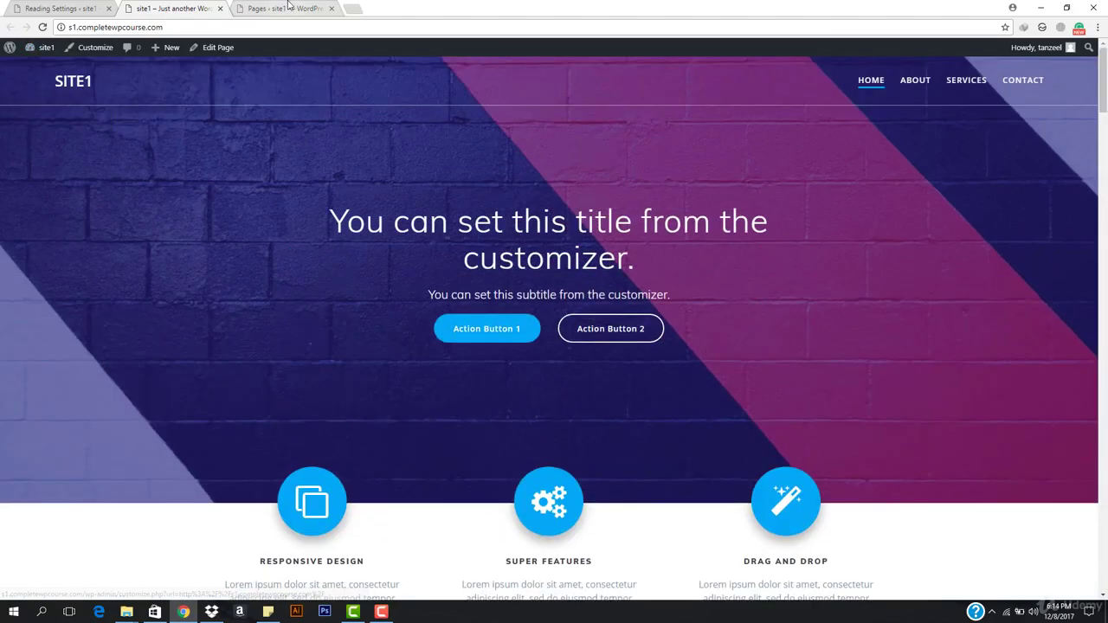
left_click(52, 8)
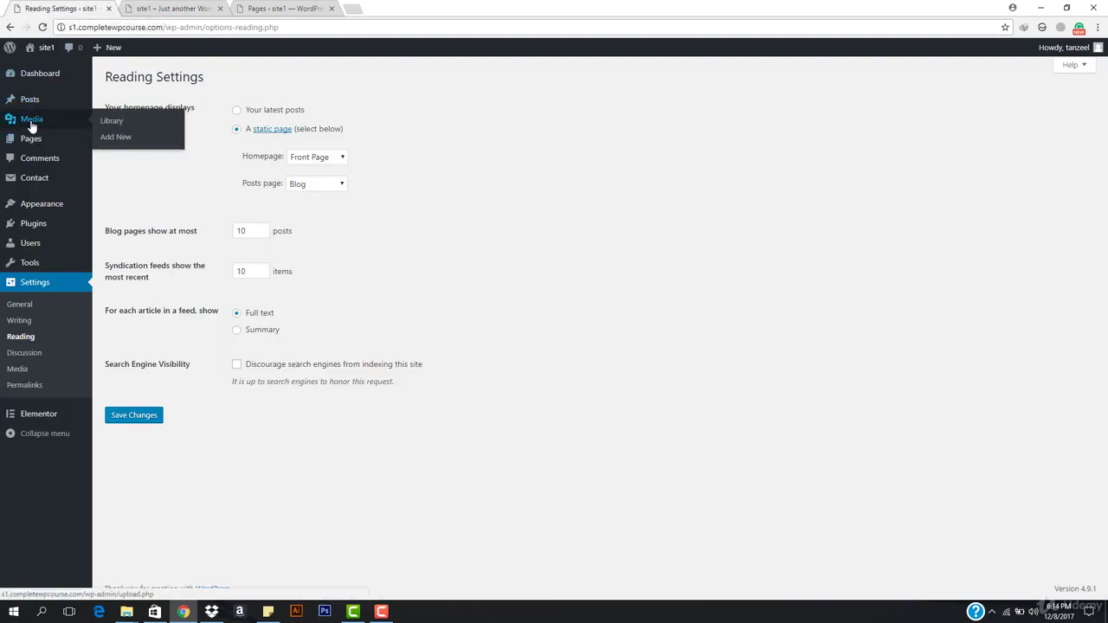
left_click(124, 144)
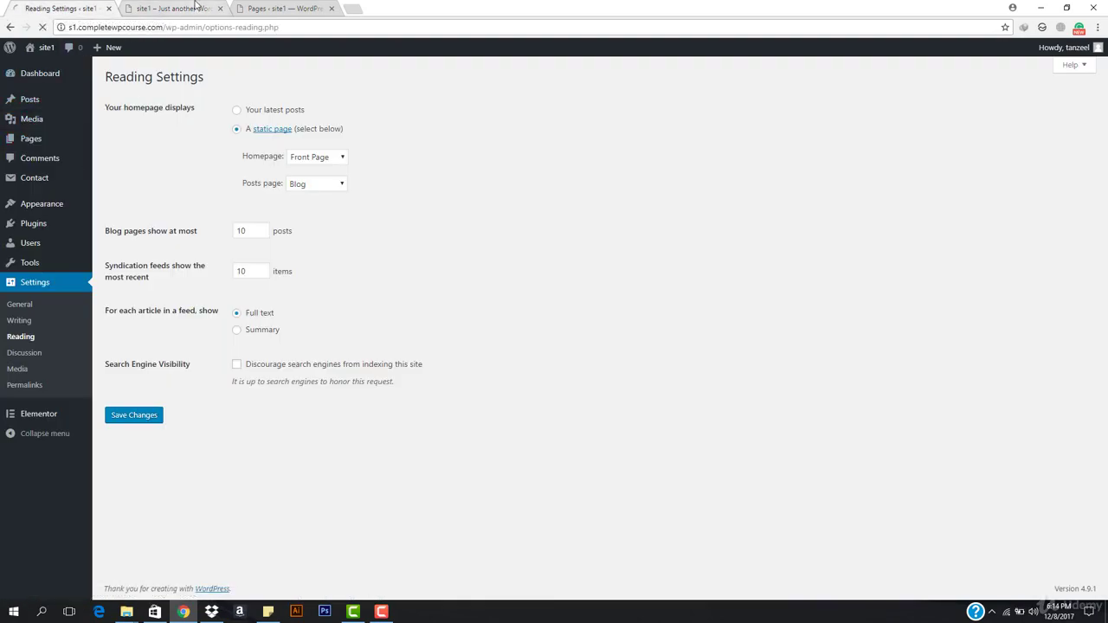
key("ctrl+Tab")
left_click(92, 50)
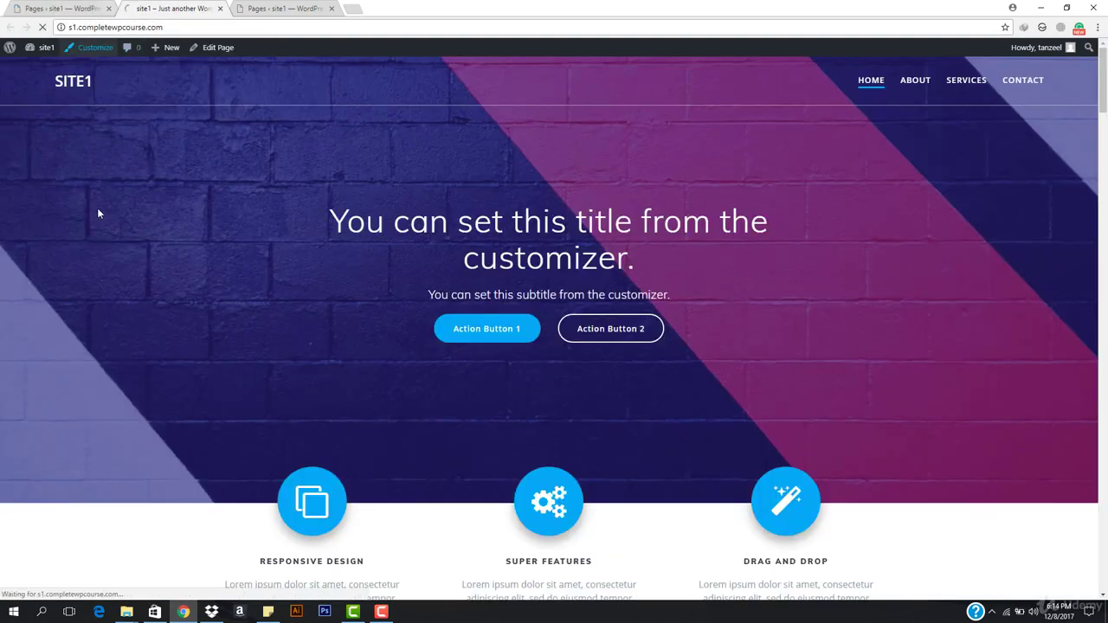
left_click(109, 9)
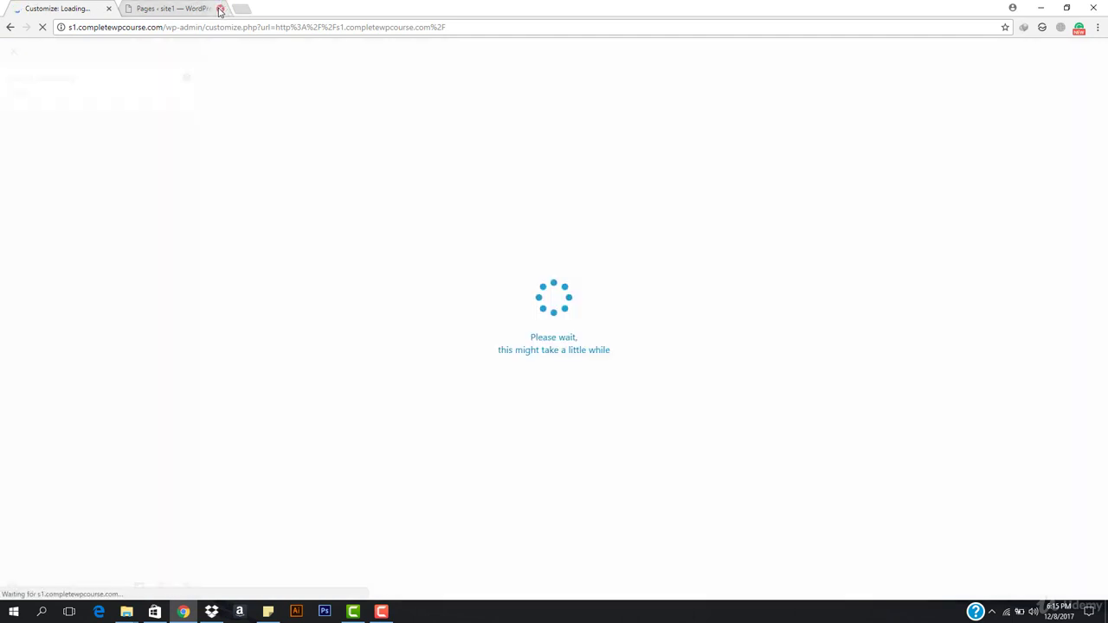
left_click(220, 7)
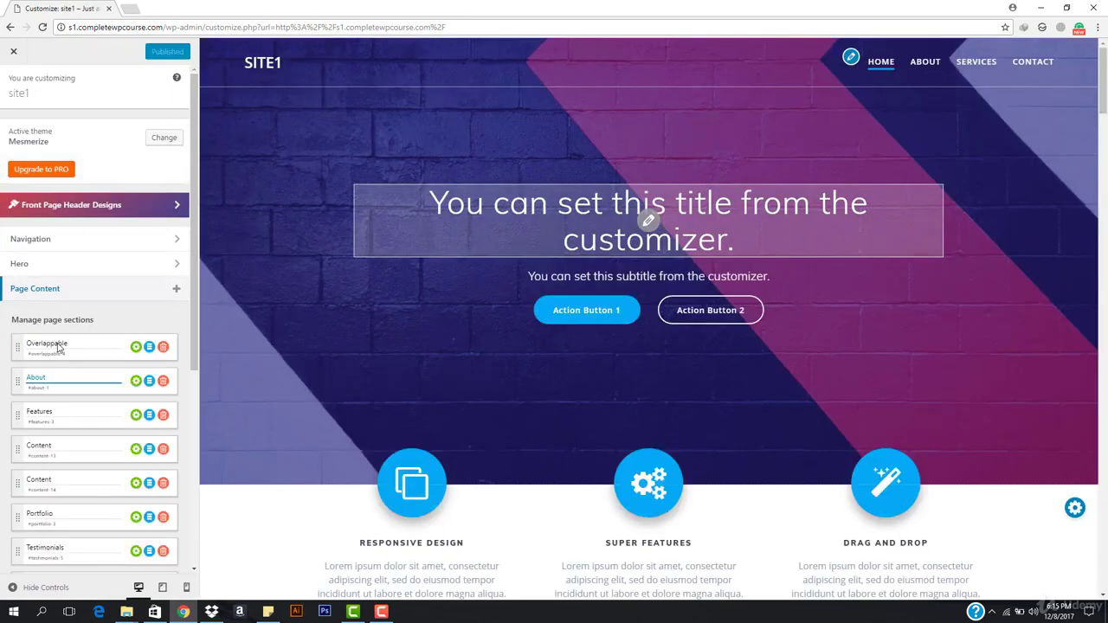
Step: Set the site title to Bookala in the Site Identity part of the Customizer's general settings
scroll(103, 390, "down", 4)
scroll(98, 453, "up", 2)
scroll(98, 453, "down", 2)
scroll(98, 450, "up", 4)
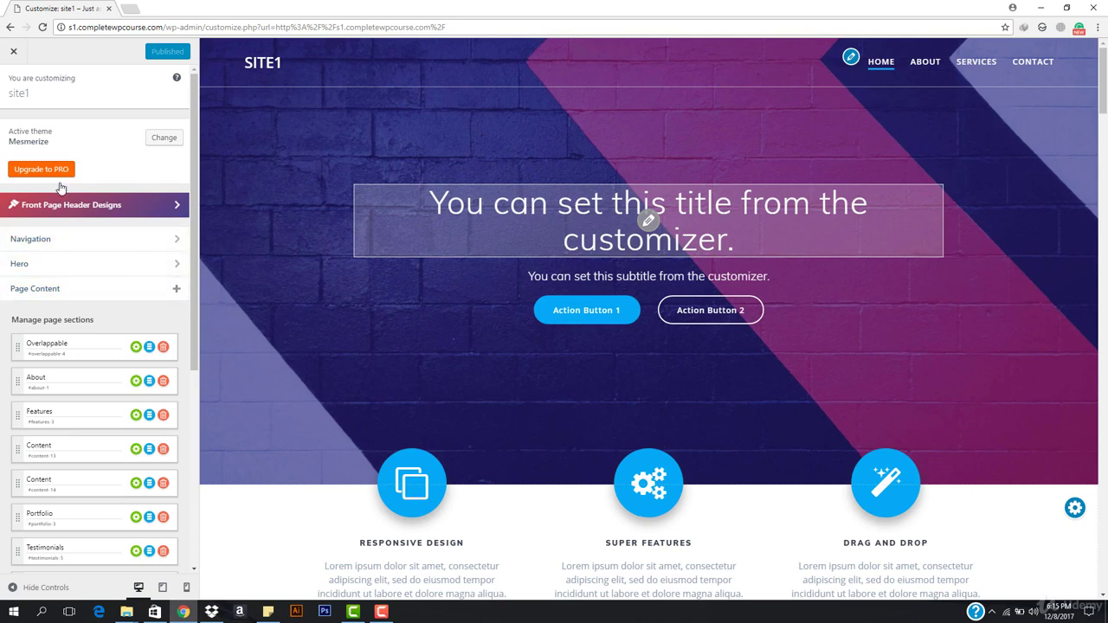
scroll(75, 248, "down", 4)
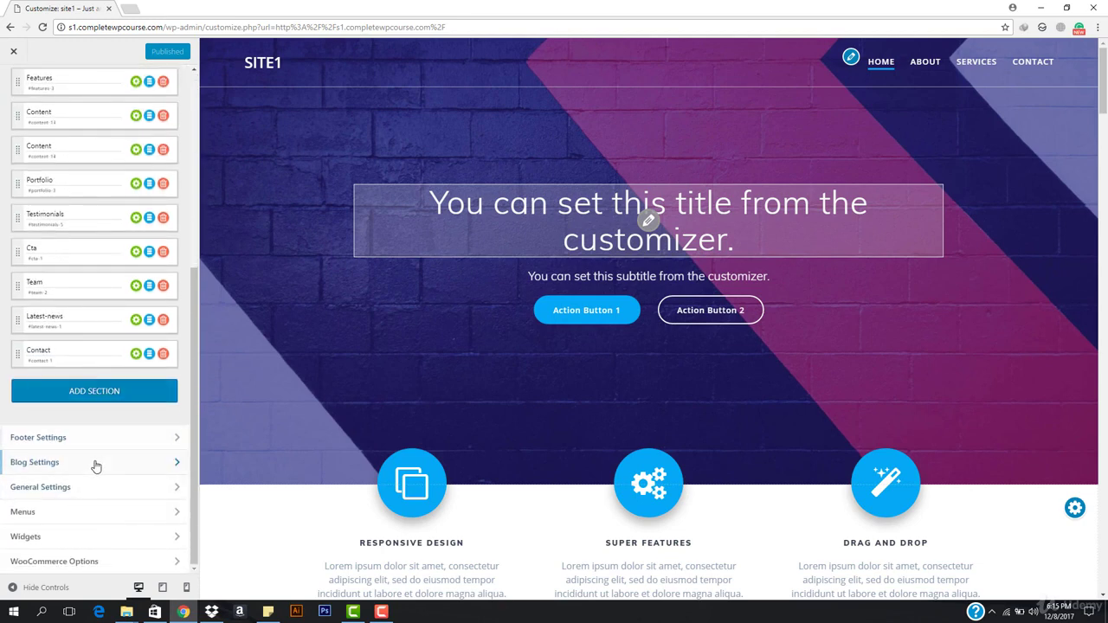
left_click(104, 485)
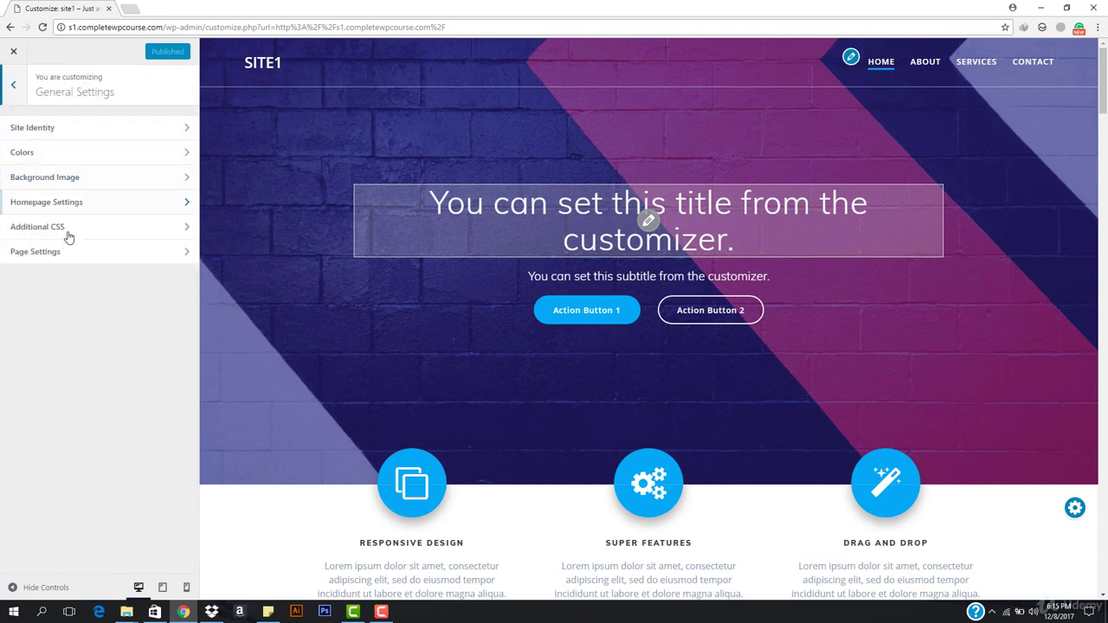
left_click(85, 134)
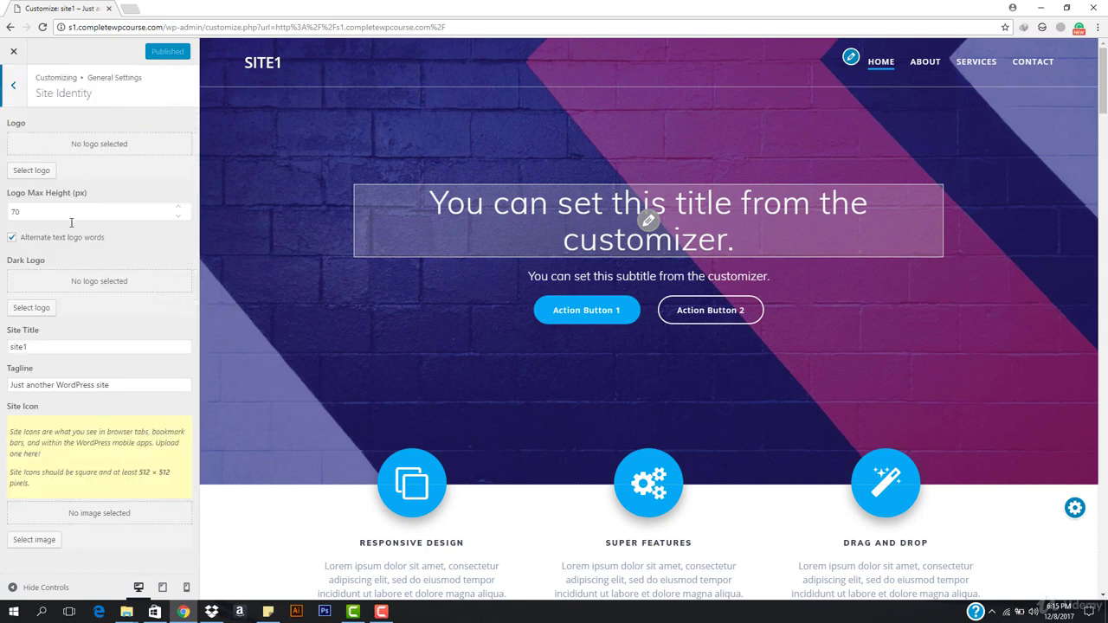
double_click(61, 350)
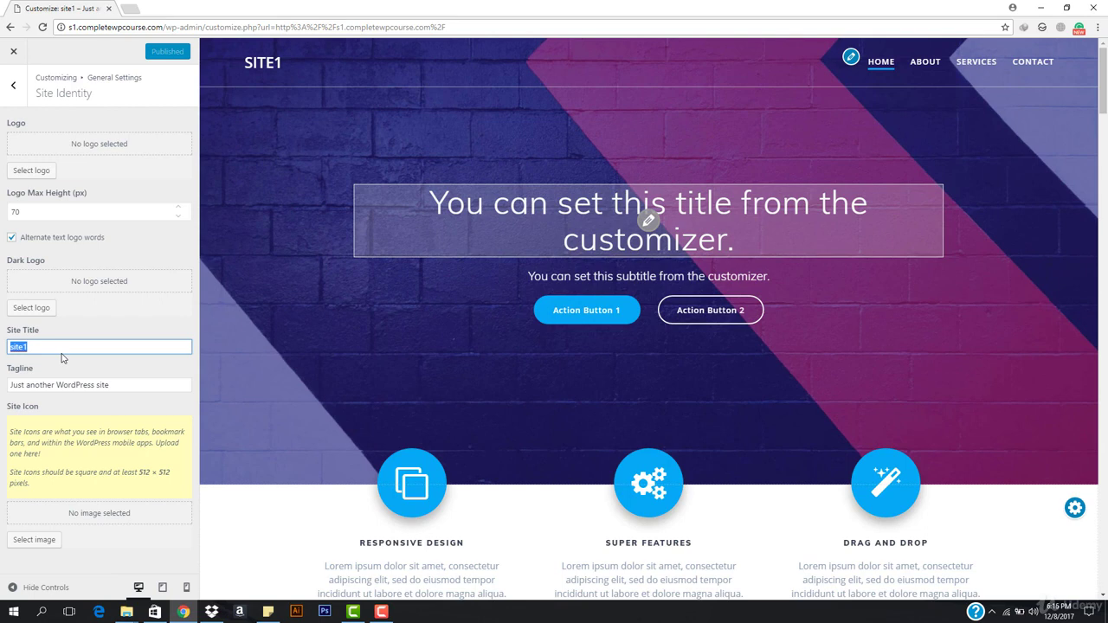
key("F5")
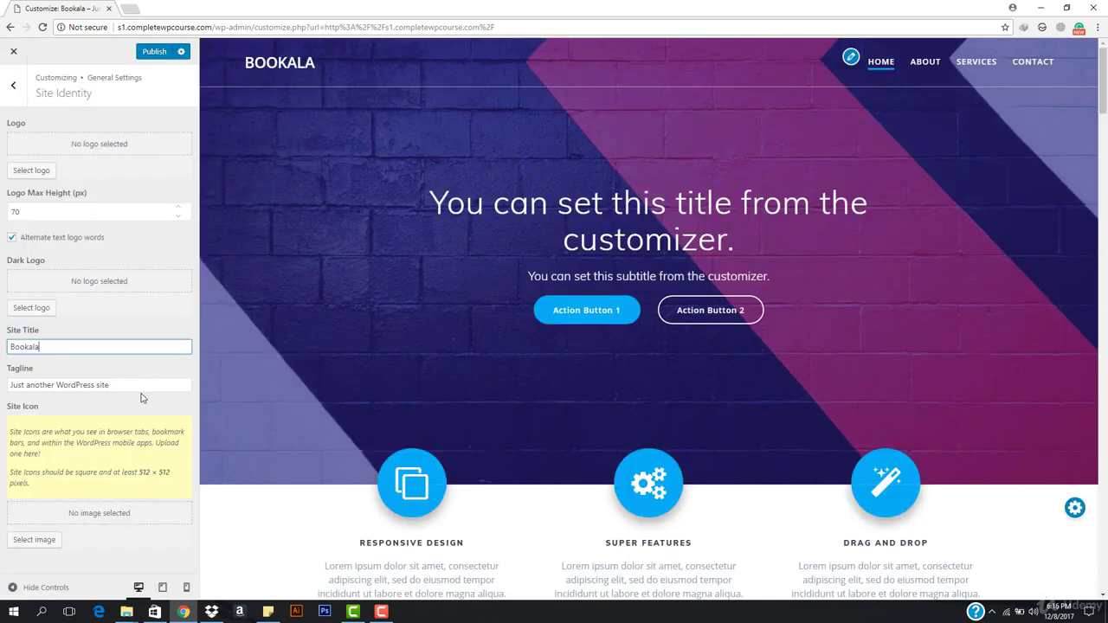
Step: Replace the site's tagline with "The Leading Hardware Company"
triple_click(145, 386)
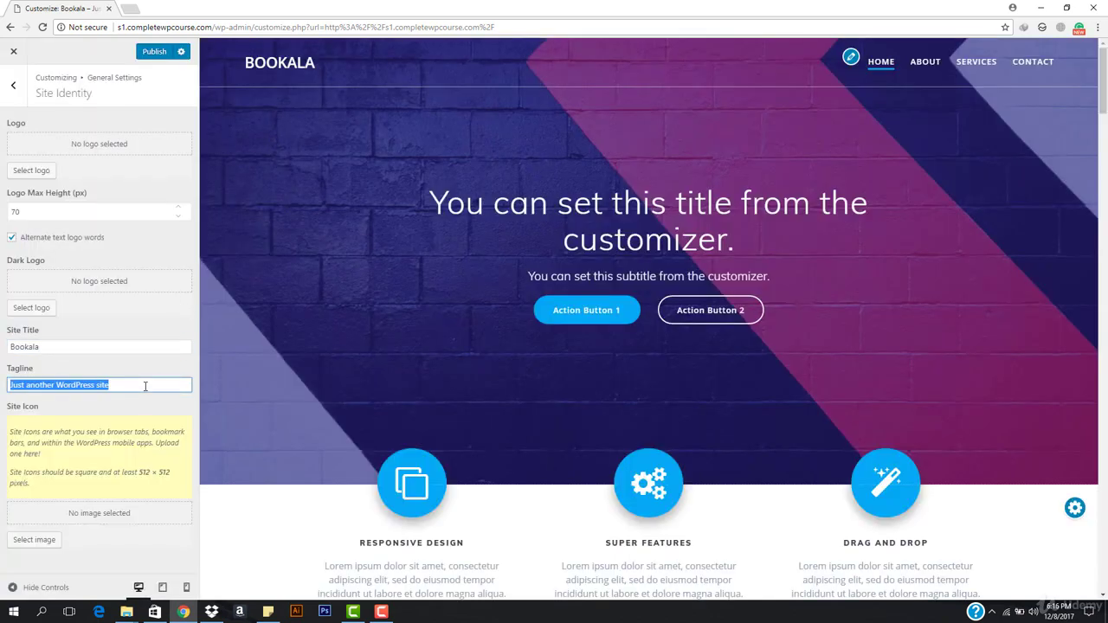
type("The Leading")
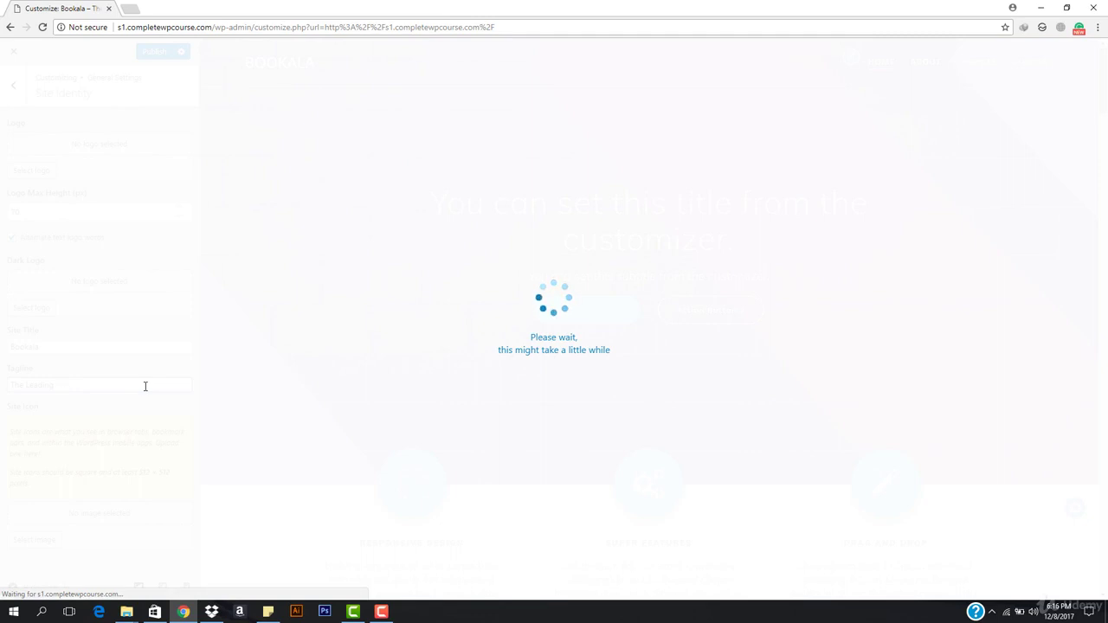
type("rticultural S")
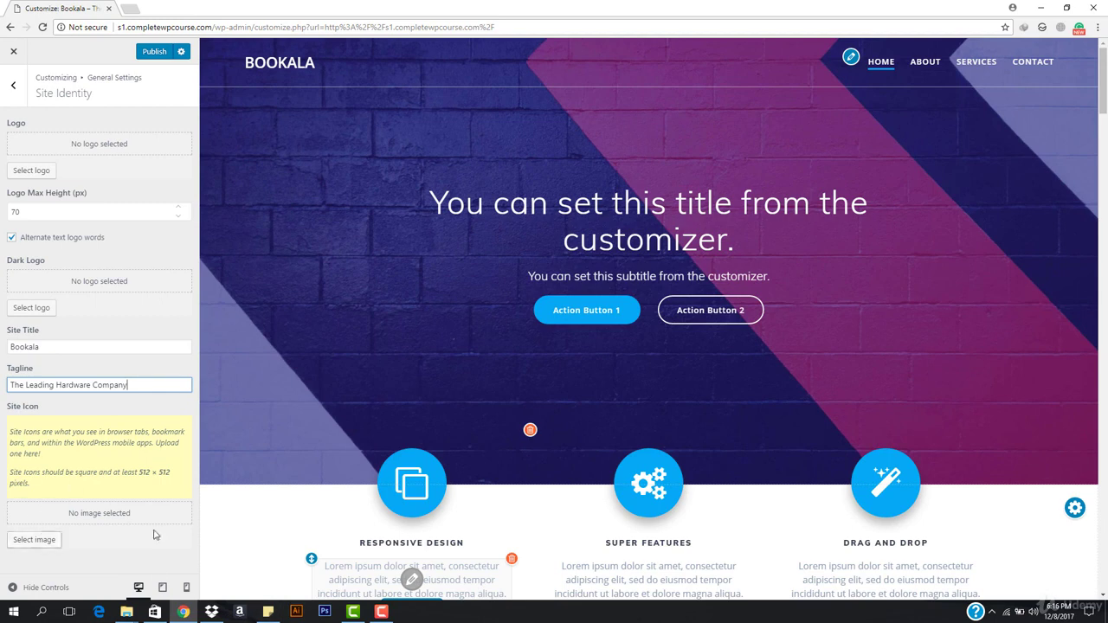
Step: Switch to Photoshop and create a new document 512 pixels wide and 512 pixels high for the site icon
left_click(323, 613)
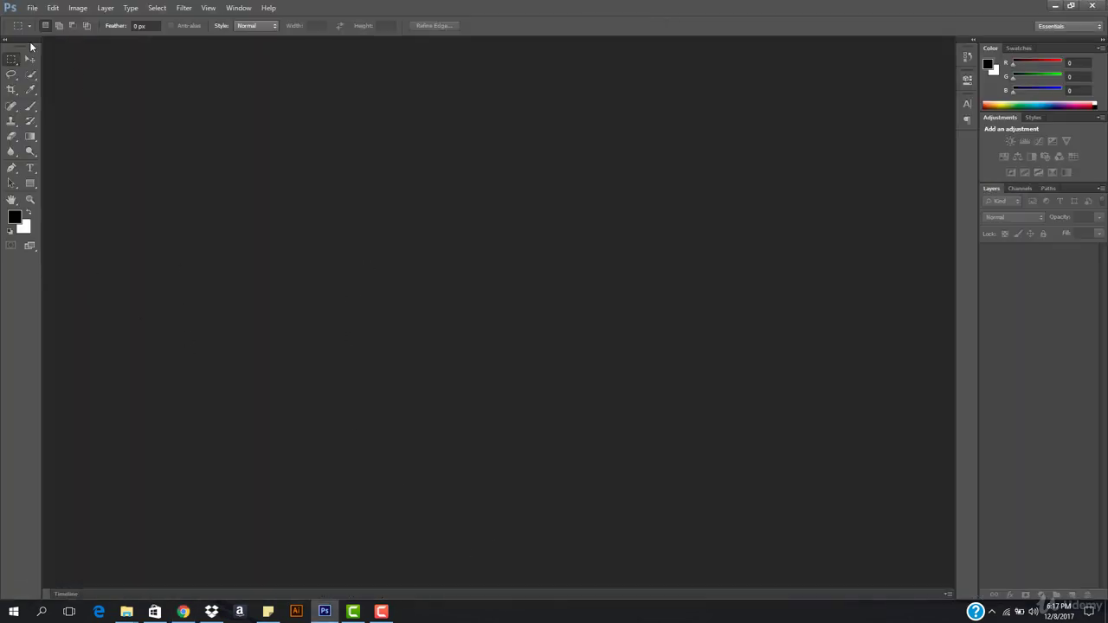
left_click(32, 8)
left_click(43, 17)
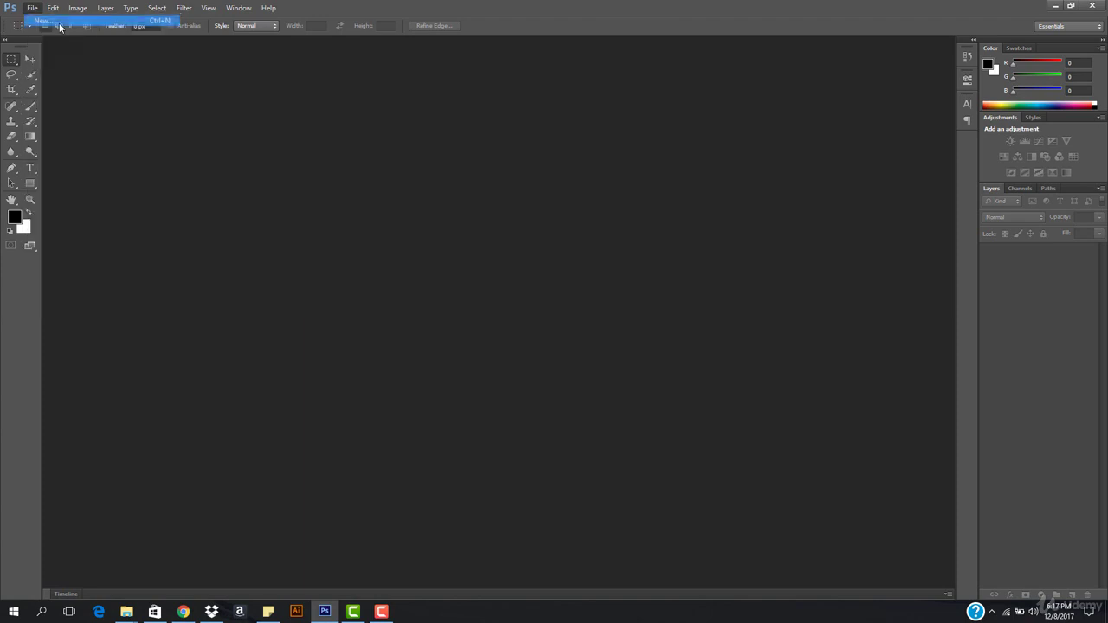
left_click(361, 149)
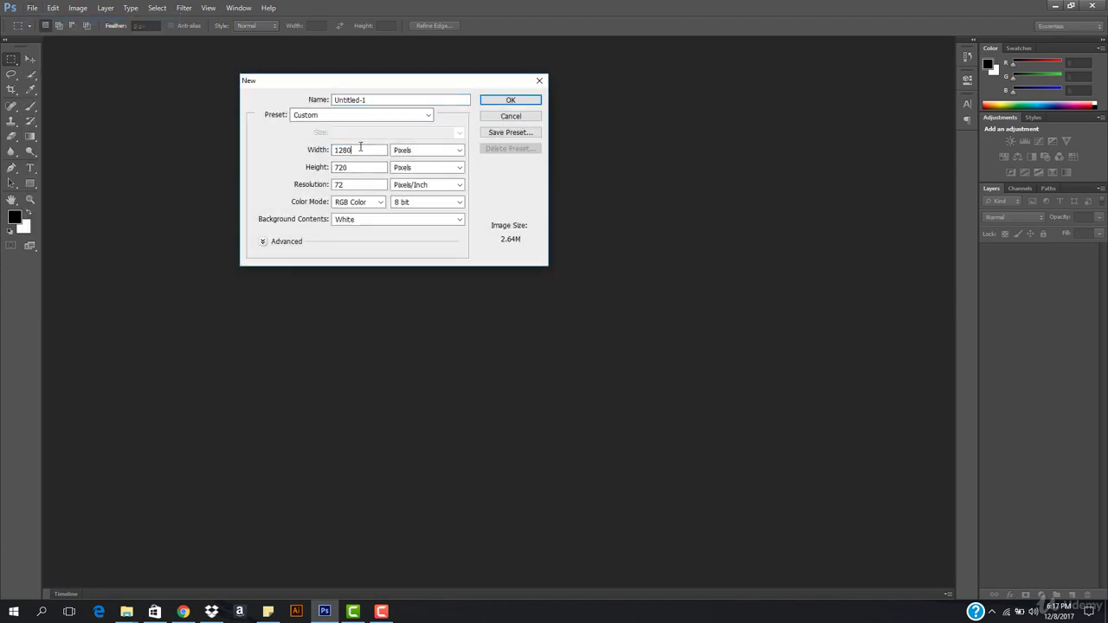
double_click(360, 149)
left_click(182, 611)
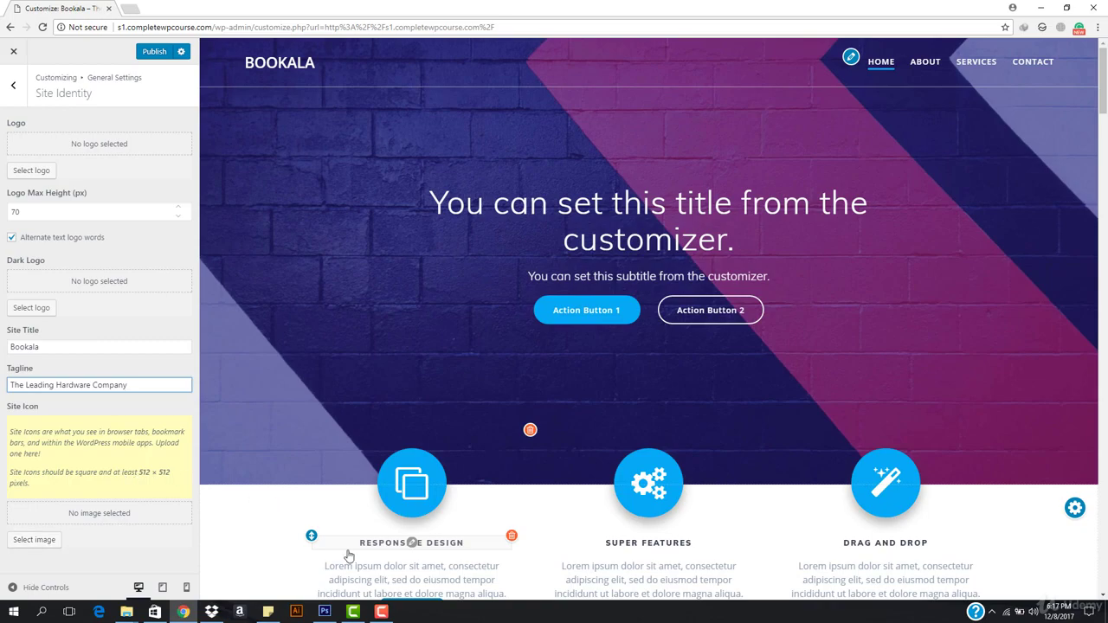
left_click(324, 611)
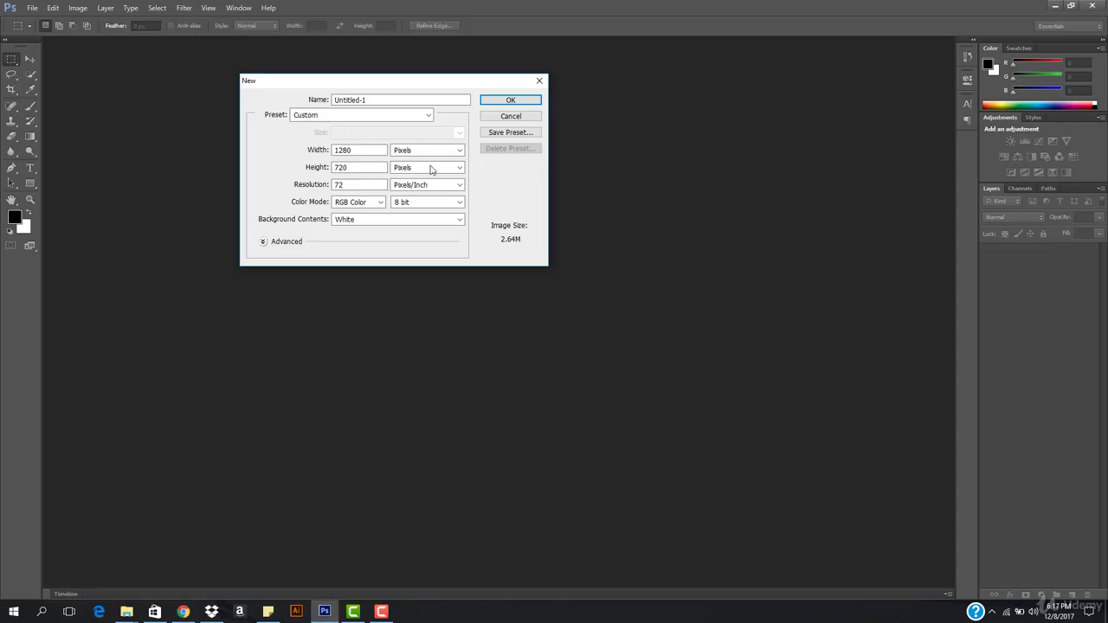
double_click(355, 150)
type("512")
key("Tab")
key("Tab")
type("51")
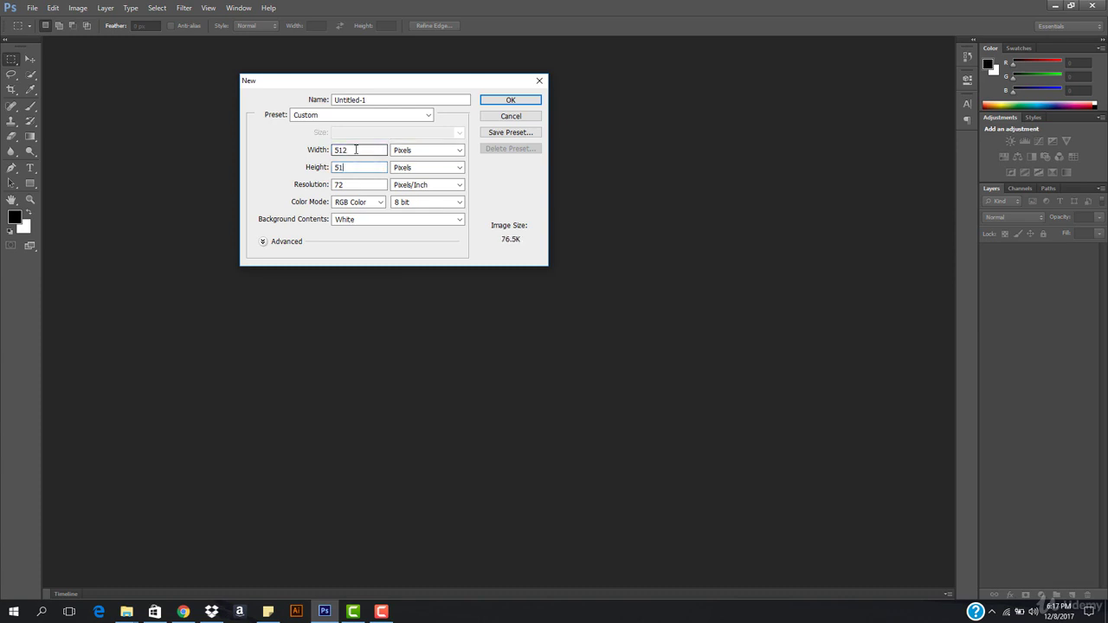
type("2")
key("Return")
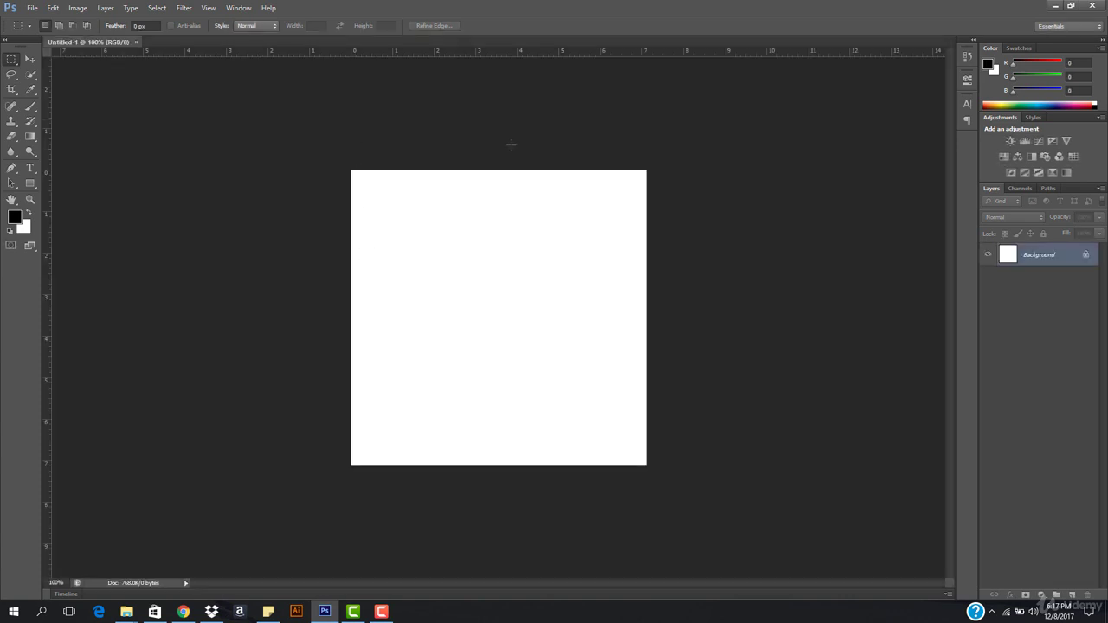
Step: Add the text "BOOKALA" to the blank canvas with the Type tool
left_click(30, 171)
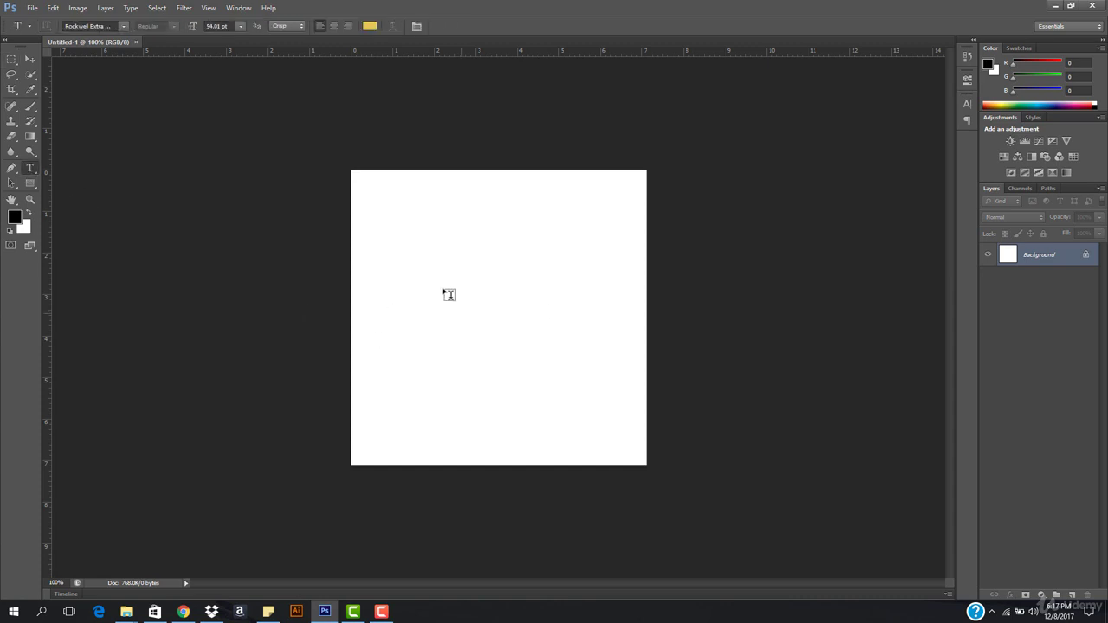
left_click(392, 348)
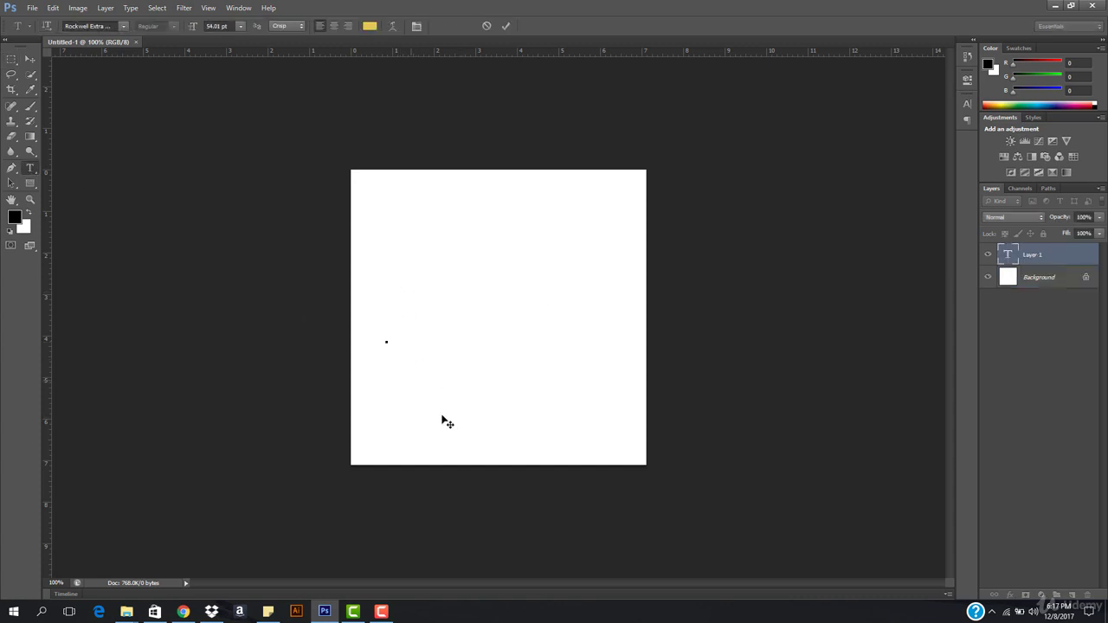
type("BOO")
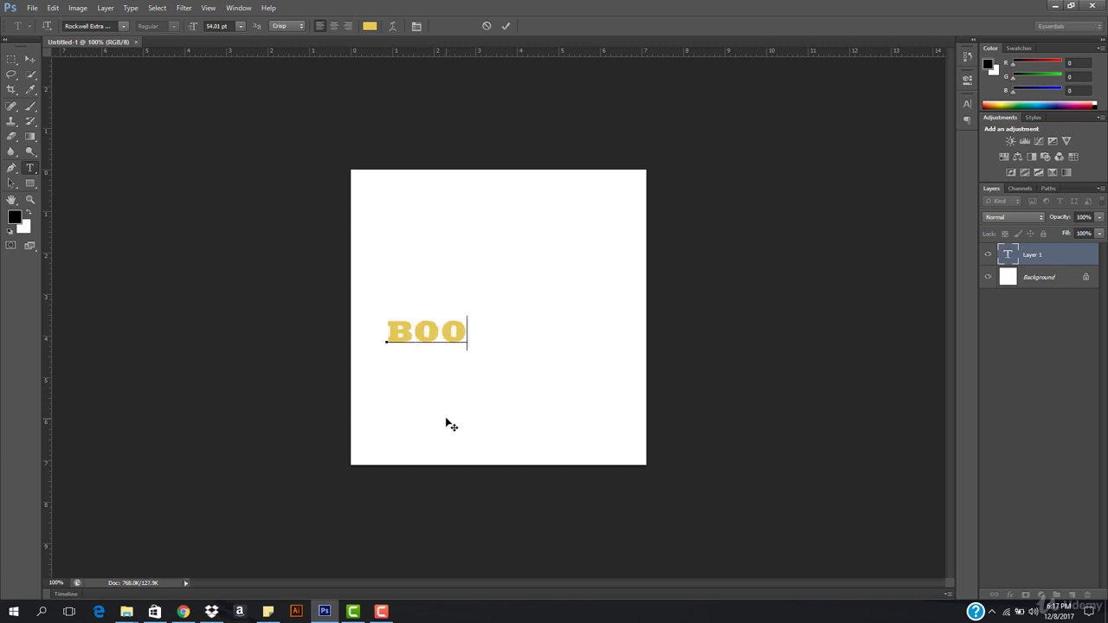
type("KALA")
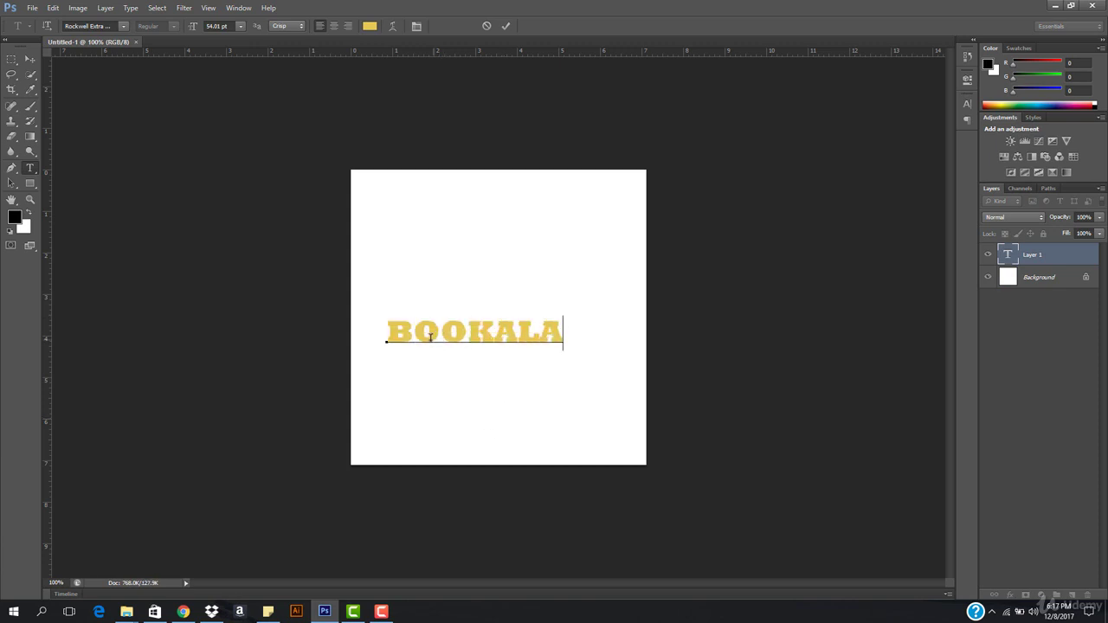
Step: Shorten the canvas text to "BK" by deleting the other letters
left_click_drag(421, 336, 475, 339)
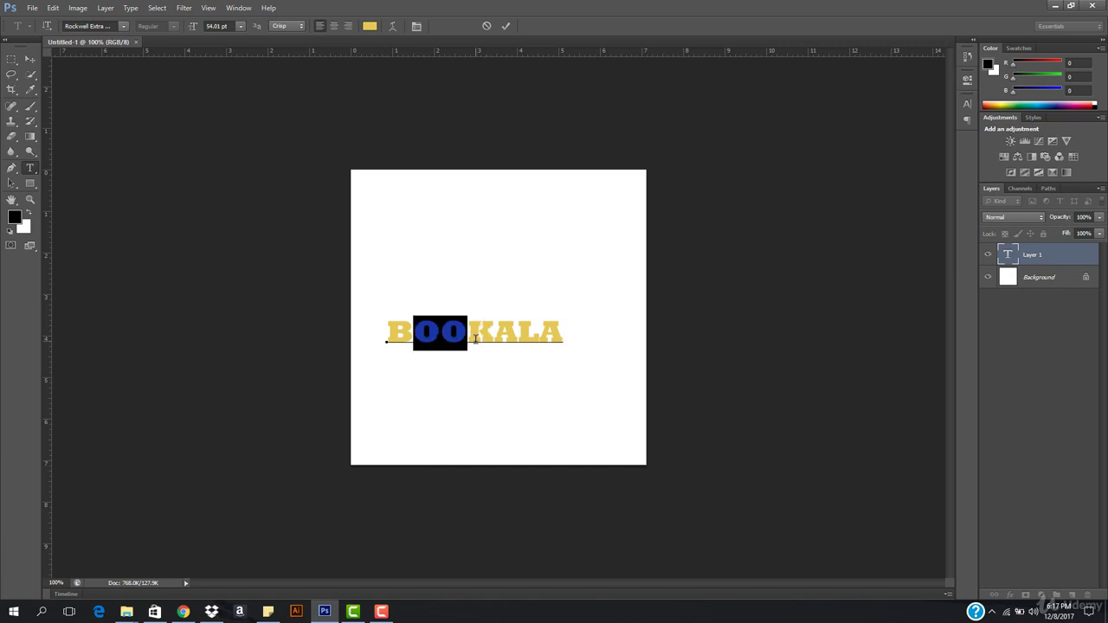
key("BackSpace")
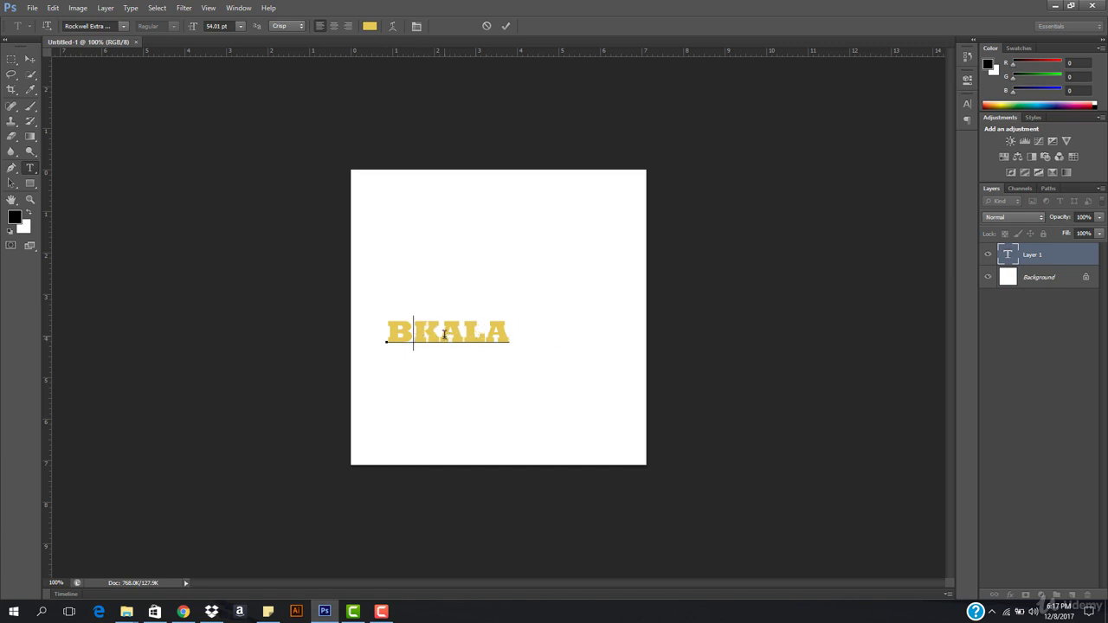
left_click_drag(445, 333, 512, 336)
key("BackSpace")
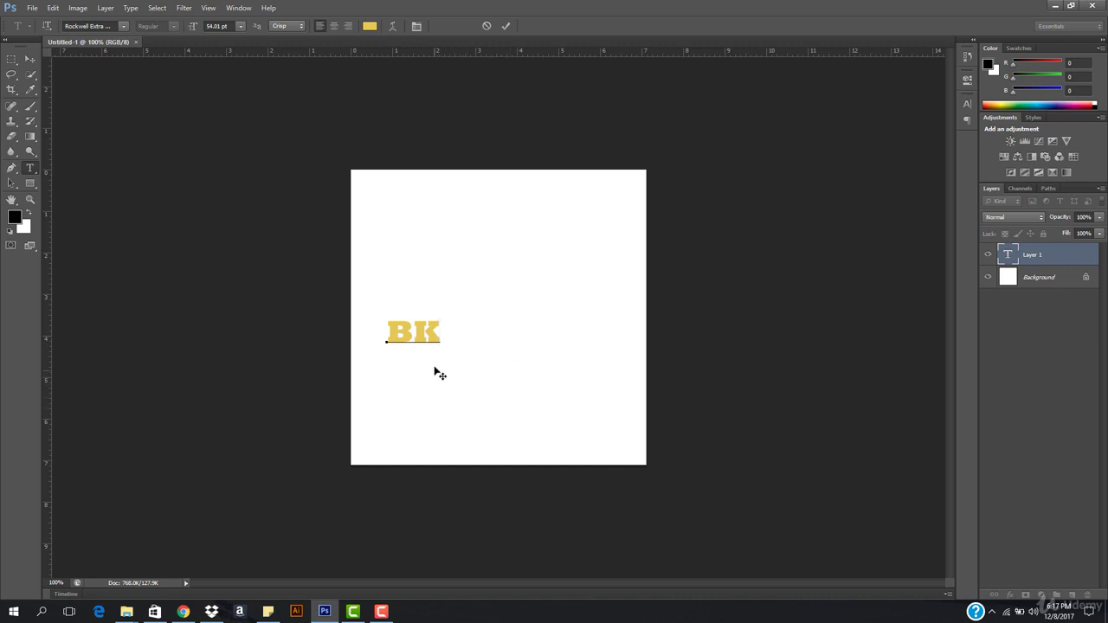
Step: Enlarge the BK text to 279.01 pt and reposition it so both letters fit centred on the canvas
key("ctrl")
left_click(213, 27)
double_click(417, 334)
left_click_drag(213, 30, 320, 32)
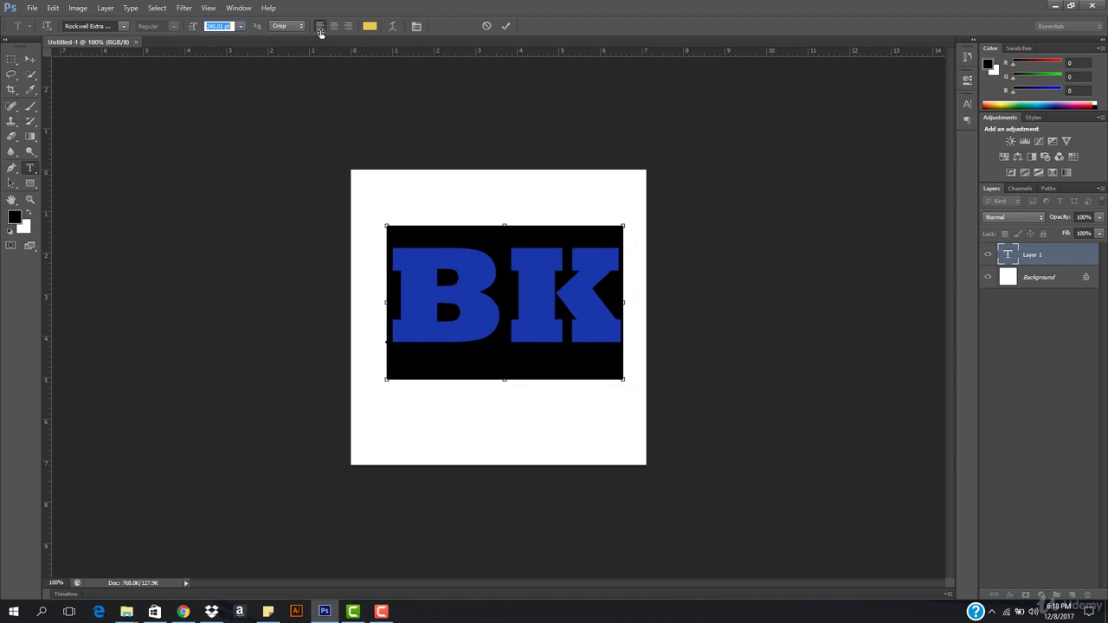
left_click_drag(586, 483, 584, 504)
scroll(219, 28, "up", 10)
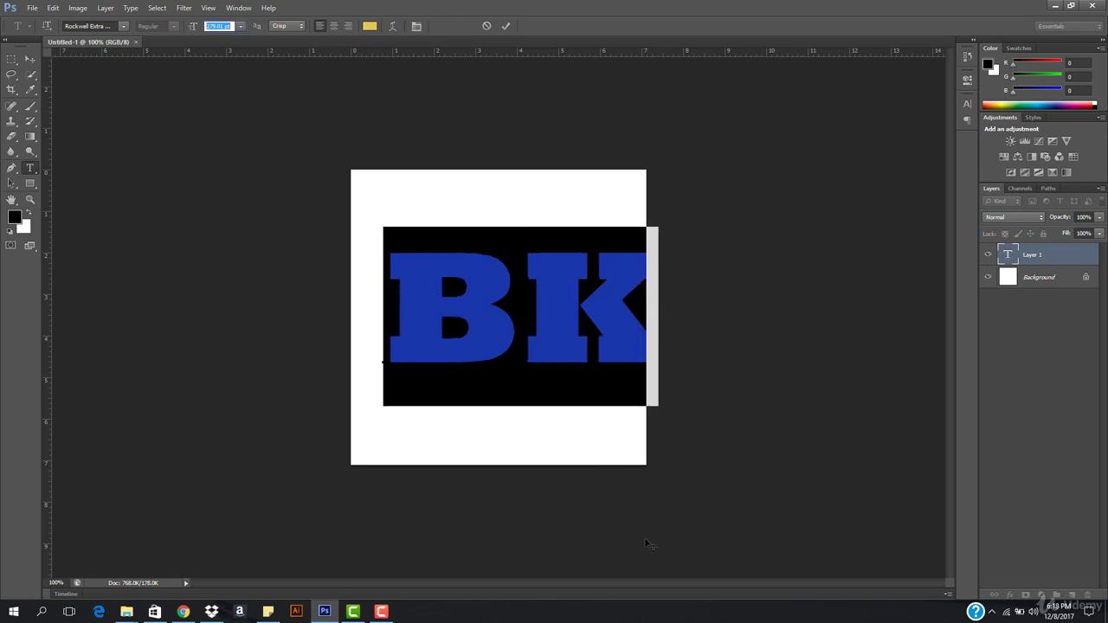
scroll(620, 543, "up", 4)
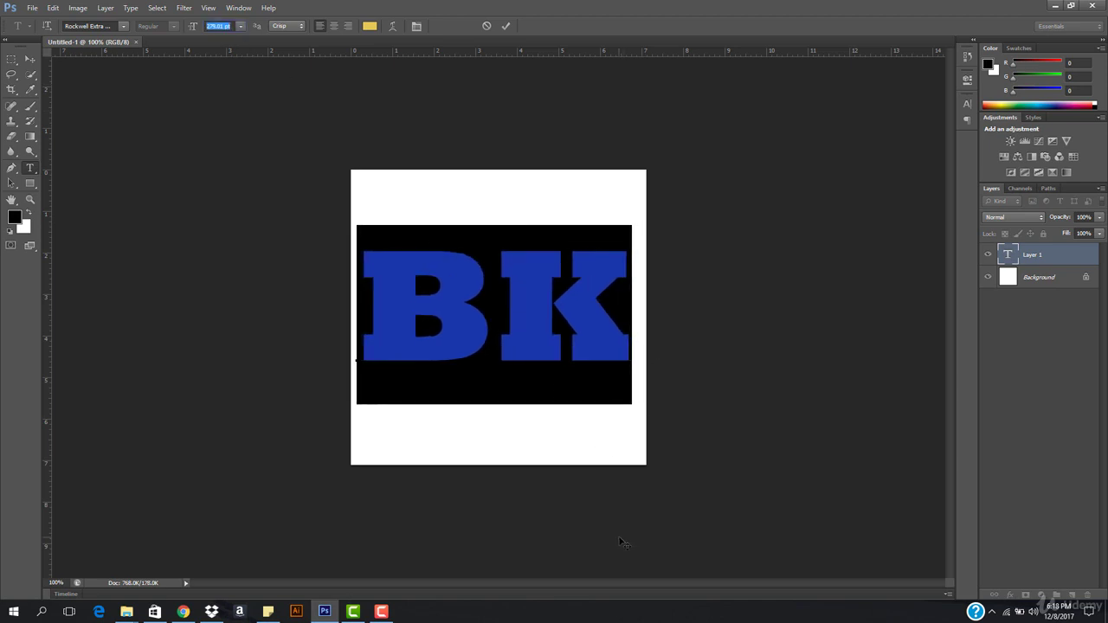
left_click(1029, 253)
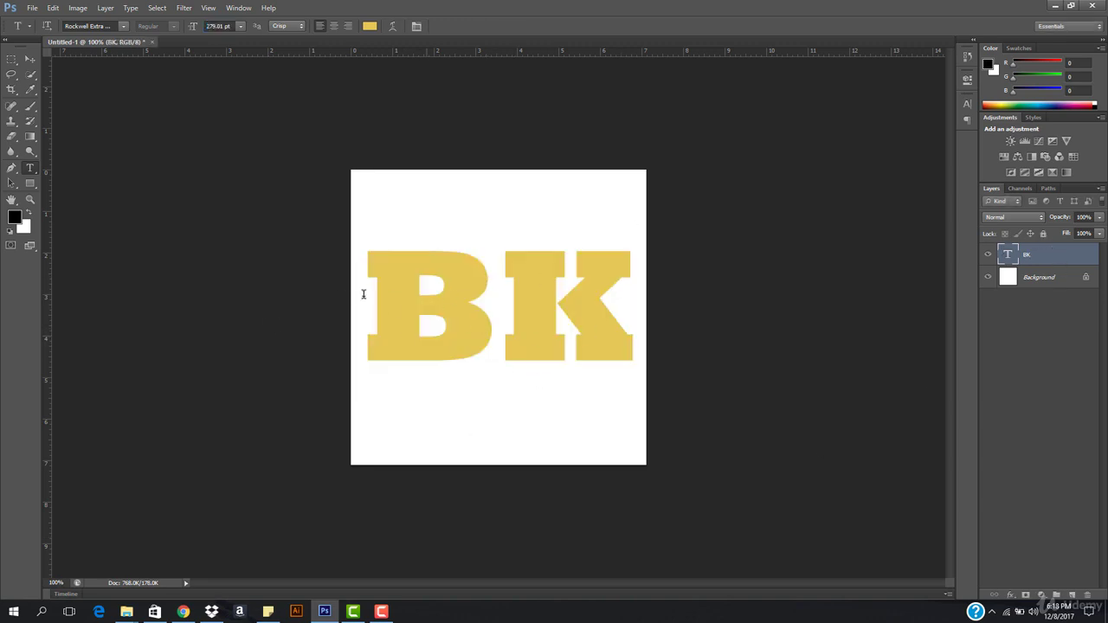
Step: Change the colour of the letter B to black (000000)
left_click(461, 291)
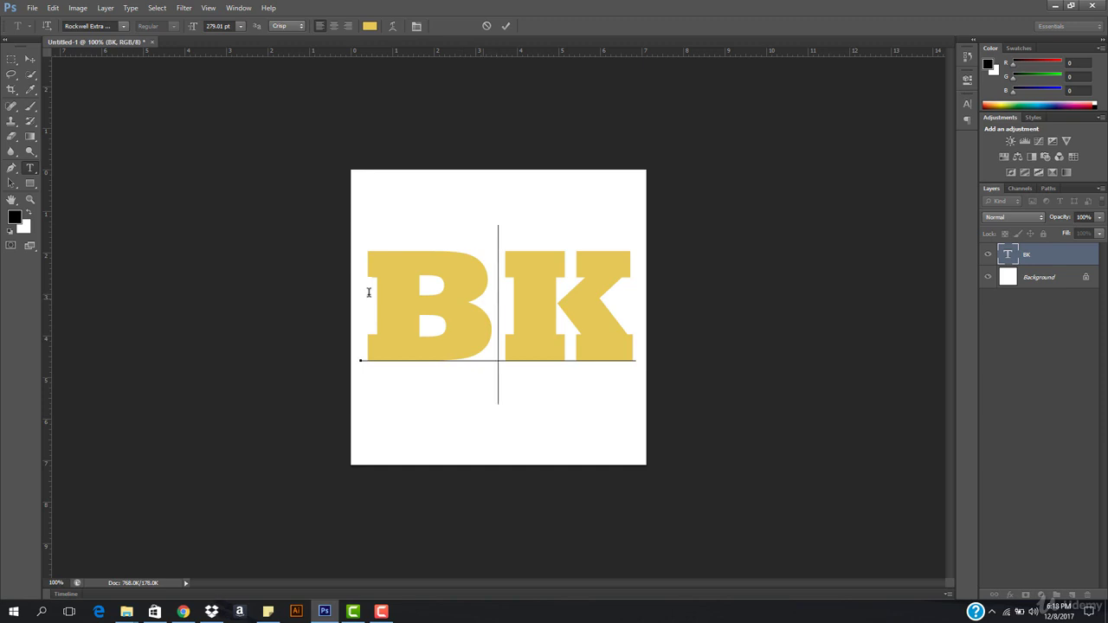
left_click(371, 291, "shift")
left_click(368, 25)
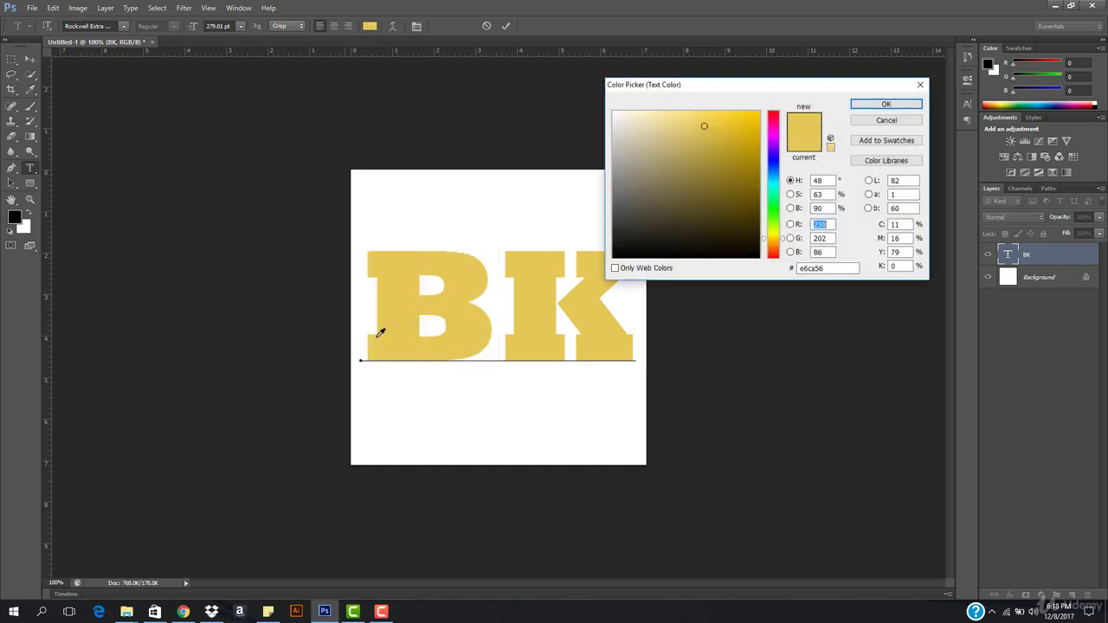
left_click_drag(648, 222, 645, 257)
left_click(878, 104)
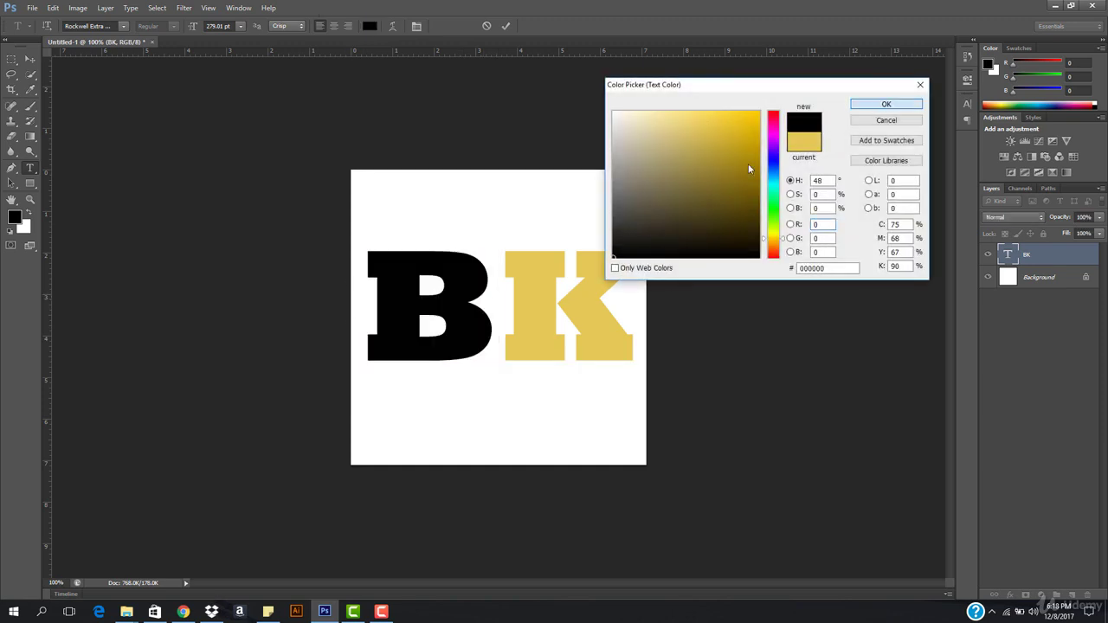
Step: Change the colour of the letter K to pure red (ff0000)
left_click_drag(506, 286, 633, 294)
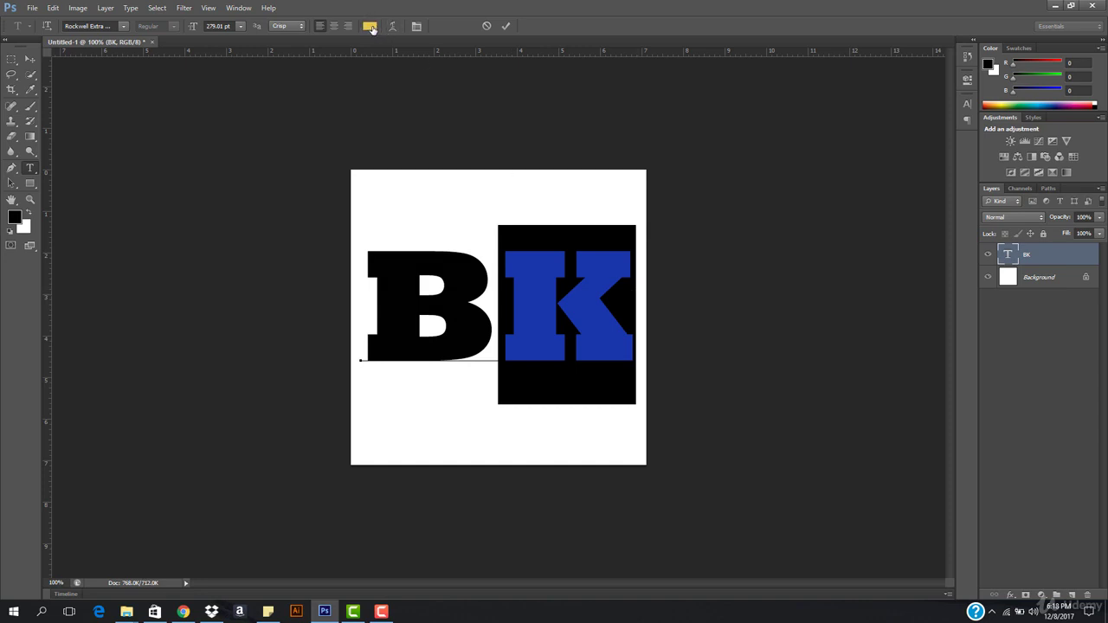
left_click(369, 27)
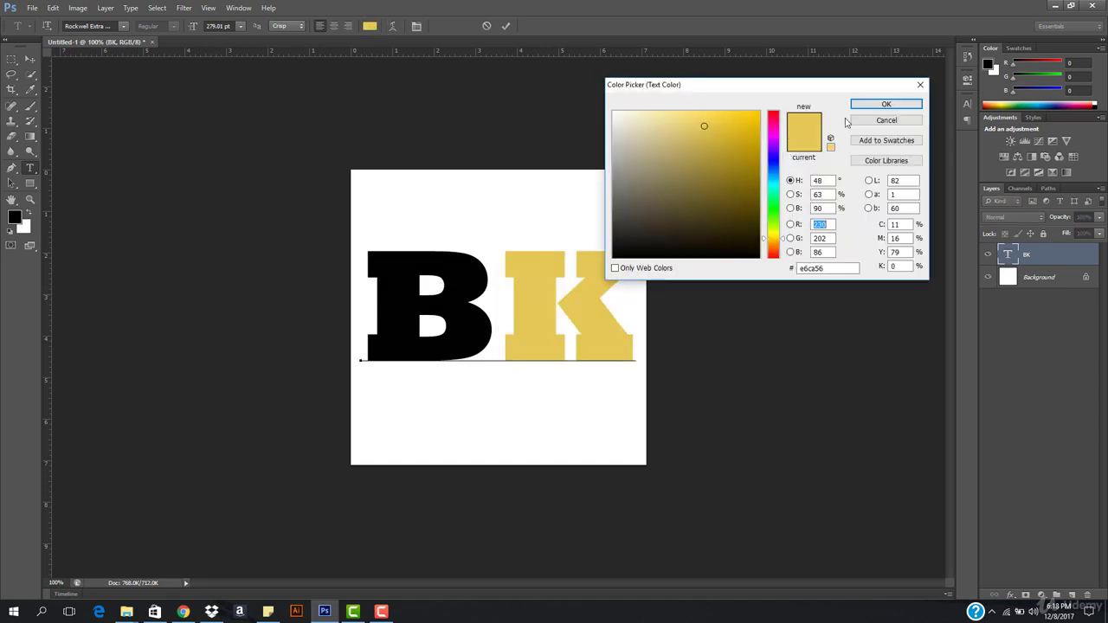
left_click_drag(776, 147, 773, 112)
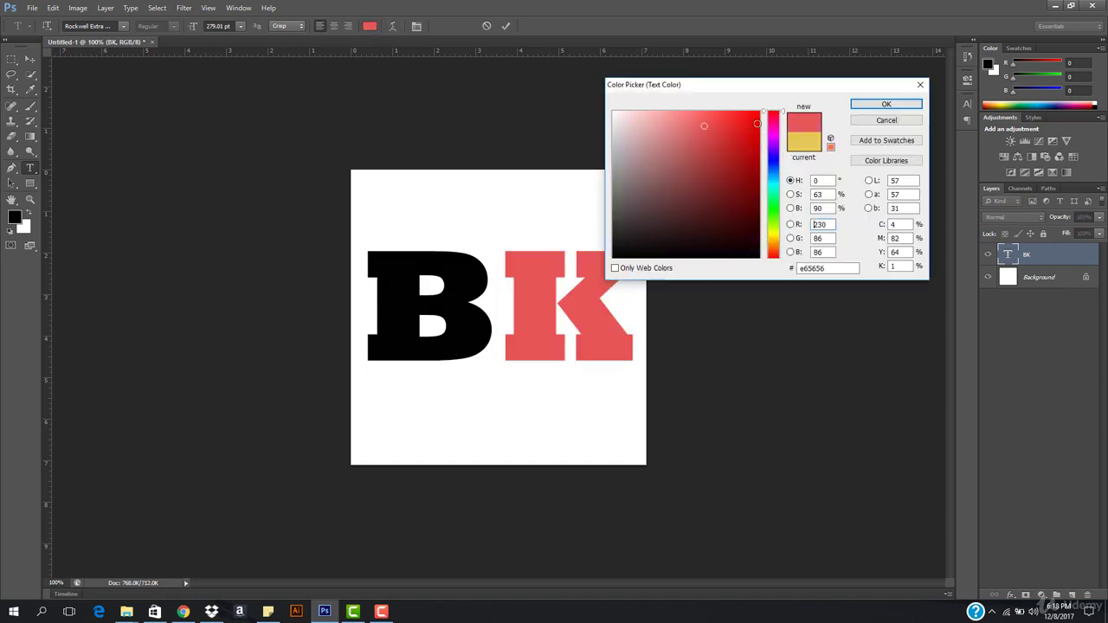
left_click(761, 113)
left_click(886, 104)
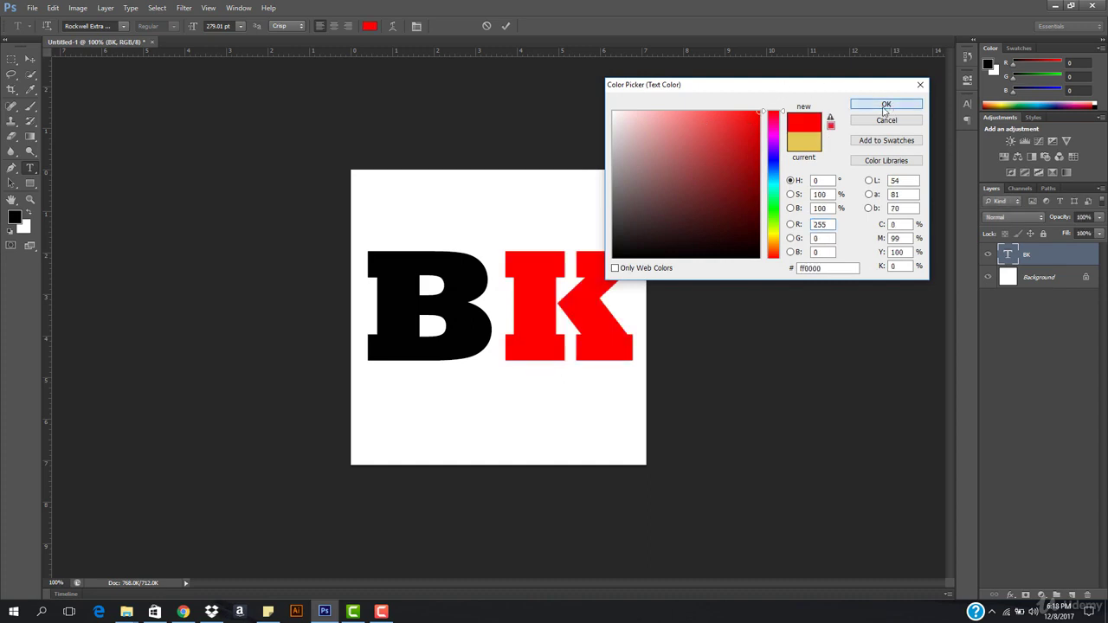
Step: Warp the whole BK text with the horizontal Arc style, bend +32% and horizontal distortion -49%
left_click(464, 282)
left_click_drag(369, 304, 601, 308)
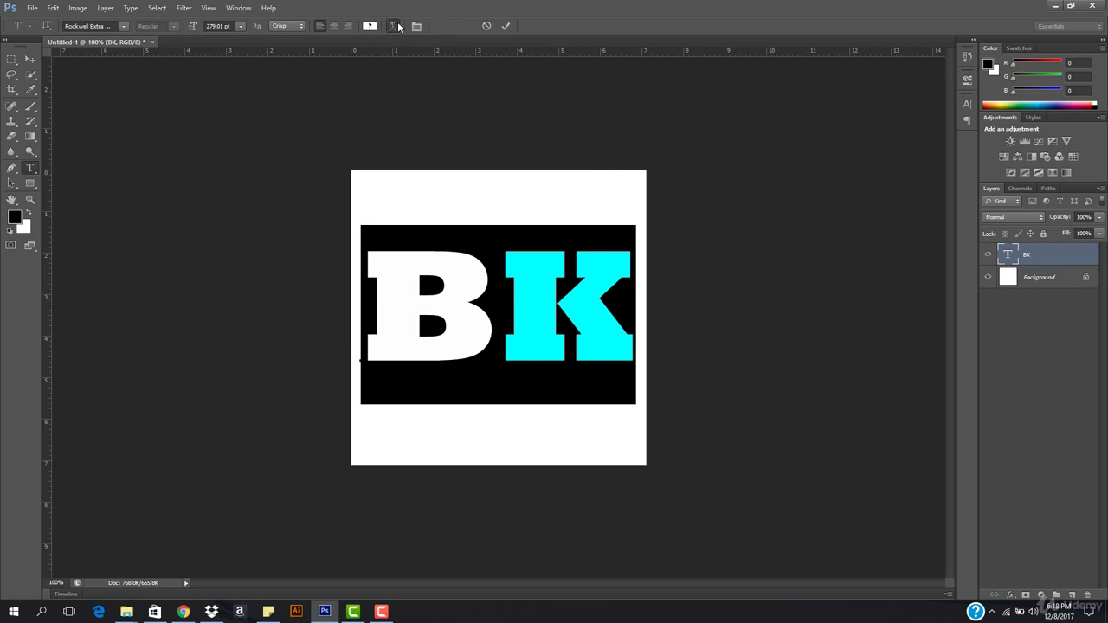
left_click(394, 26)
left_click(543, 129)
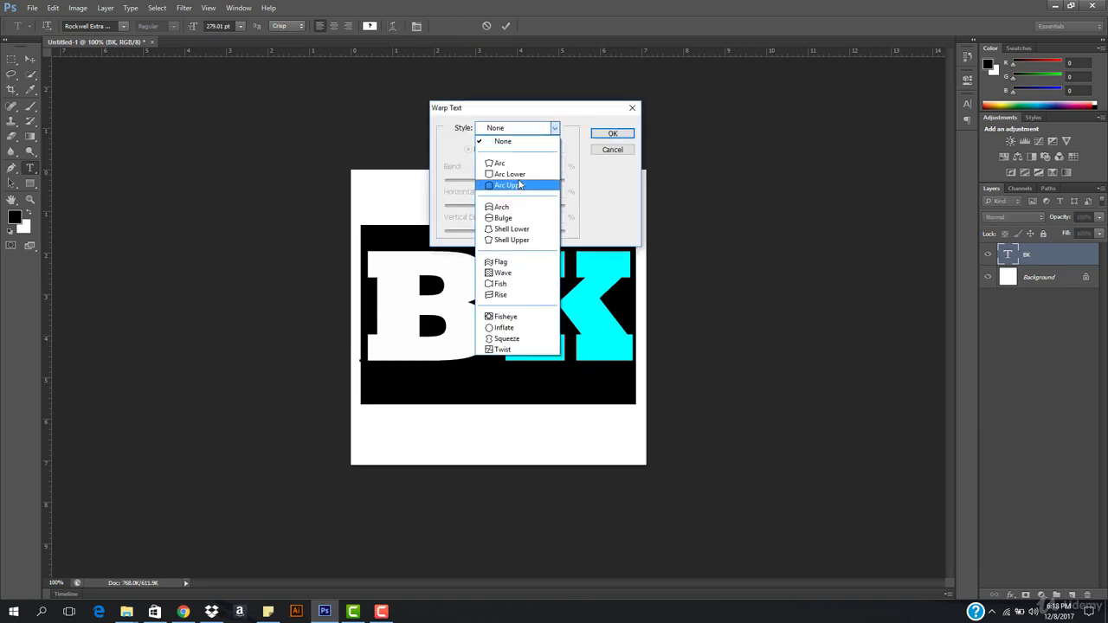
left_click(502, 162)
left_click_drag(534, 180, 475, 206)
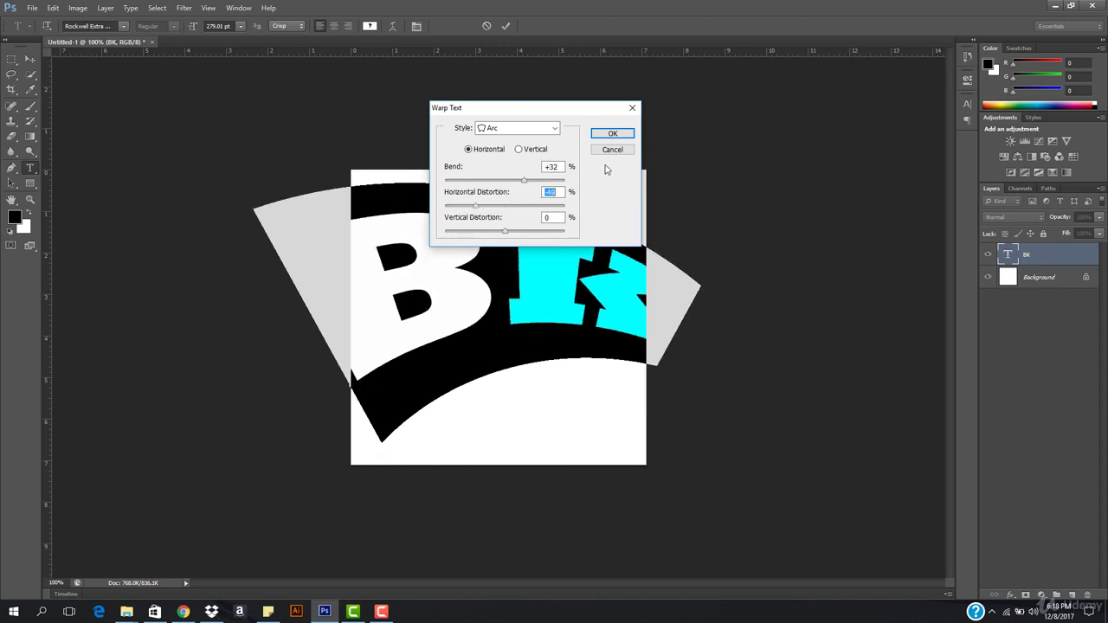
left_click(612, 133)
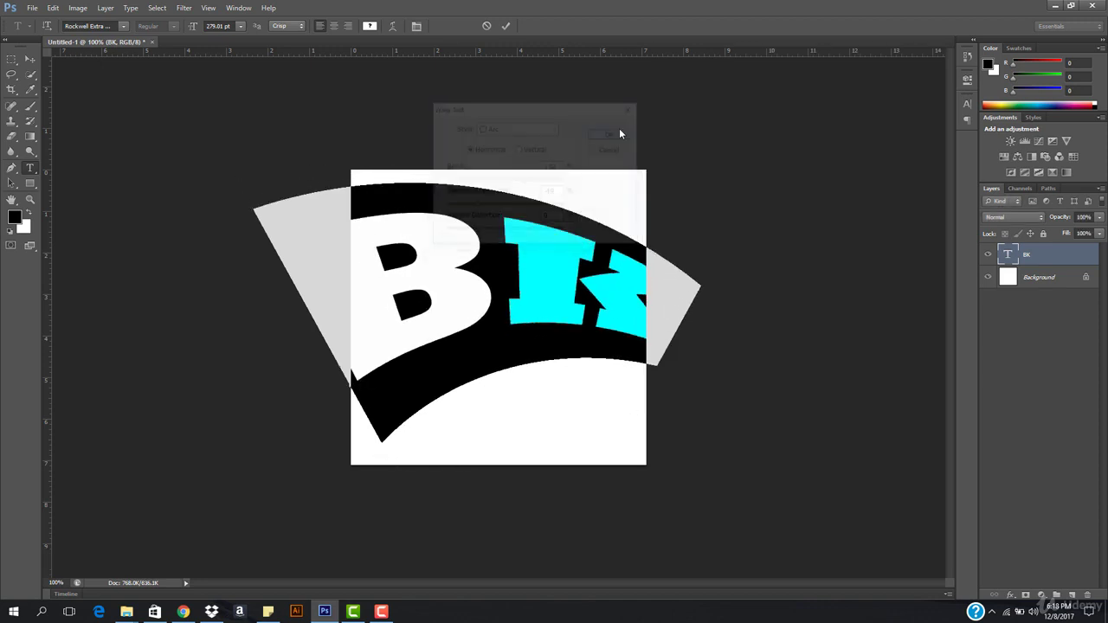
Step: Reduce the font size of the warped BK text to 258.01 pt and commit the text edit
left_click(216, 26)
key("Down")
key("Down")
key("Down")
key("Down")
key("Down")
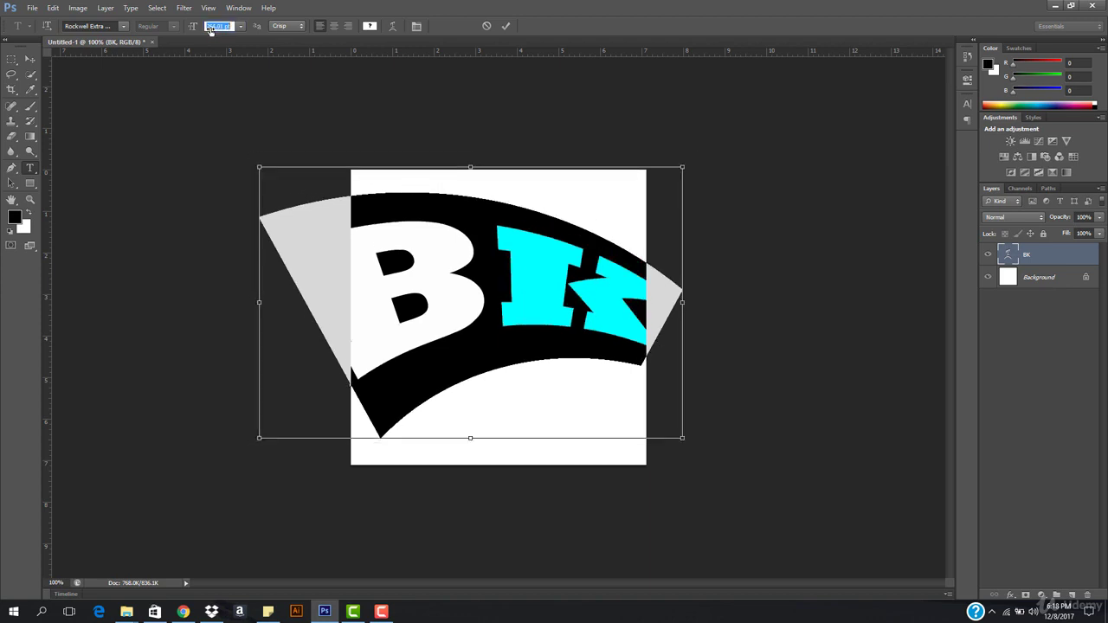
left_click(1030, 257)
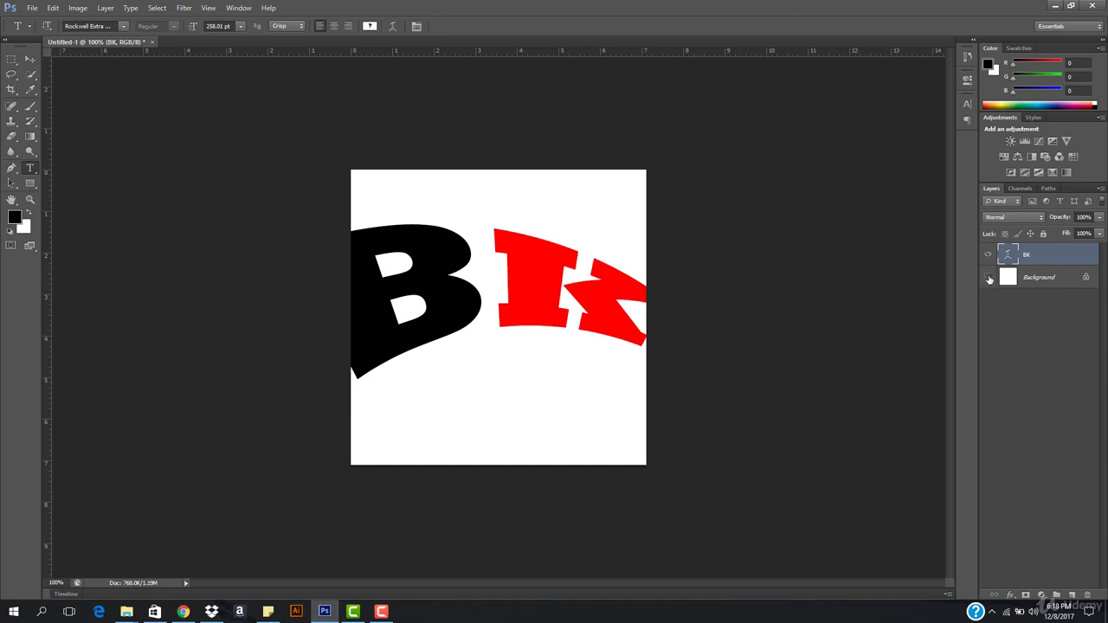
Step: Hide the white Background layer and move the BK text slightly lower on the canvas
left_click(988, 277)
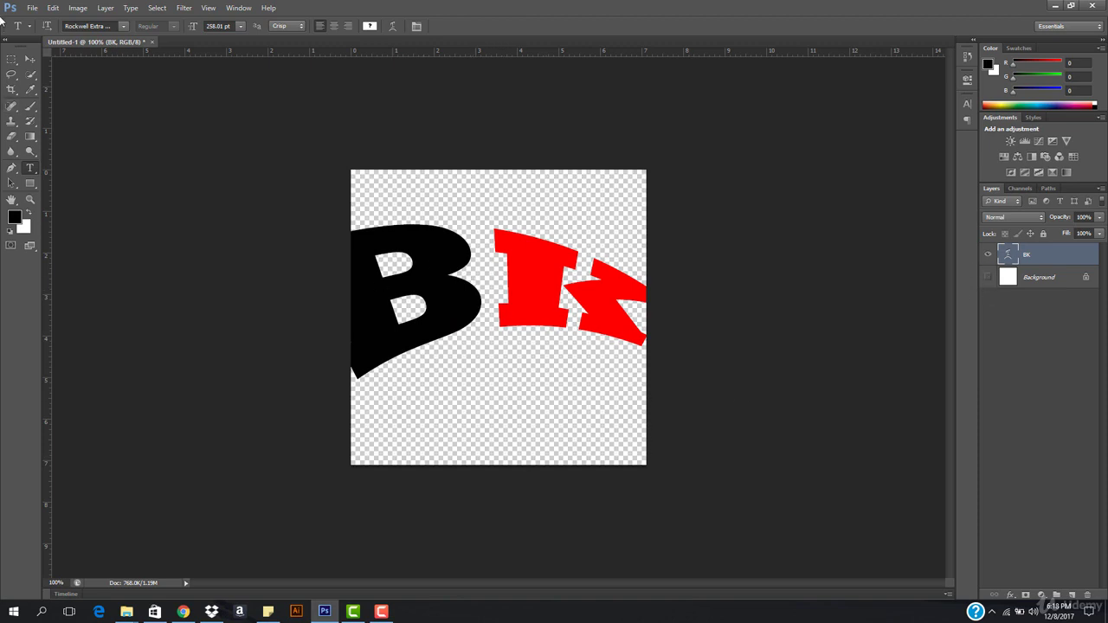
left_click_drag(480, 312, 481, 331)
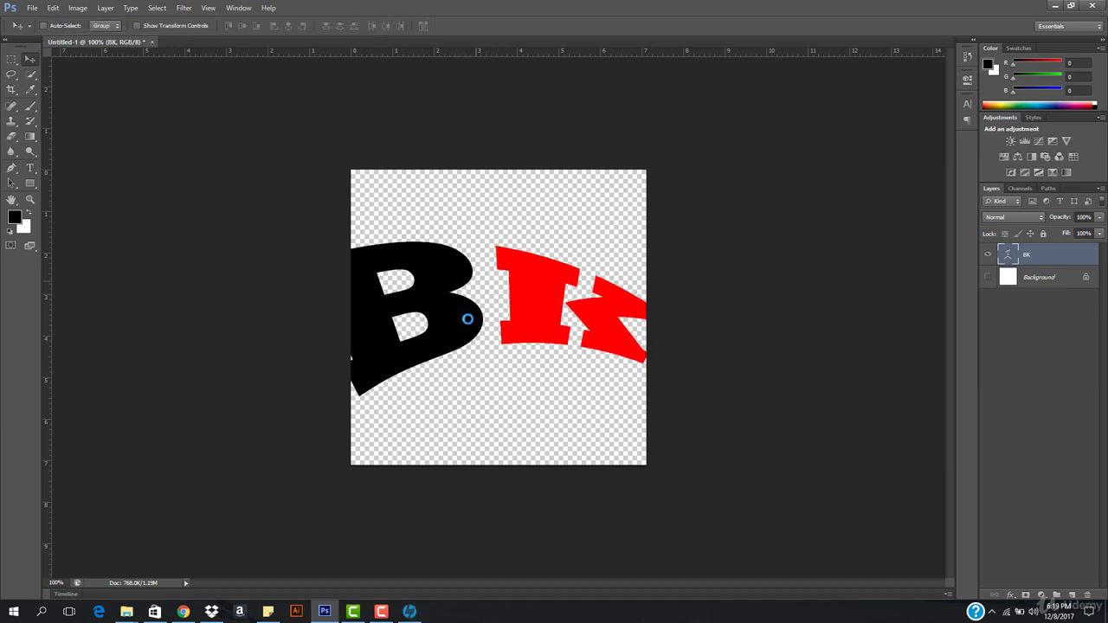
Step: Save a copy of the icon to the Desktop in PNG format with "site logo" in its name, using smallest compression and no interlacing
key("ctrl+alt+s")
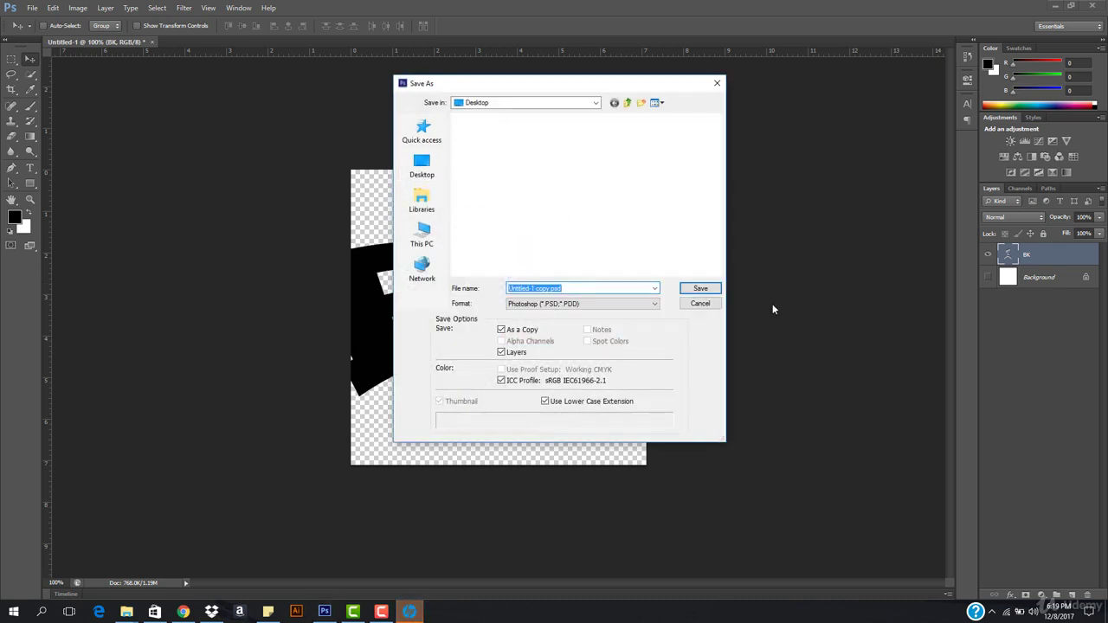
left_click(596, 303)
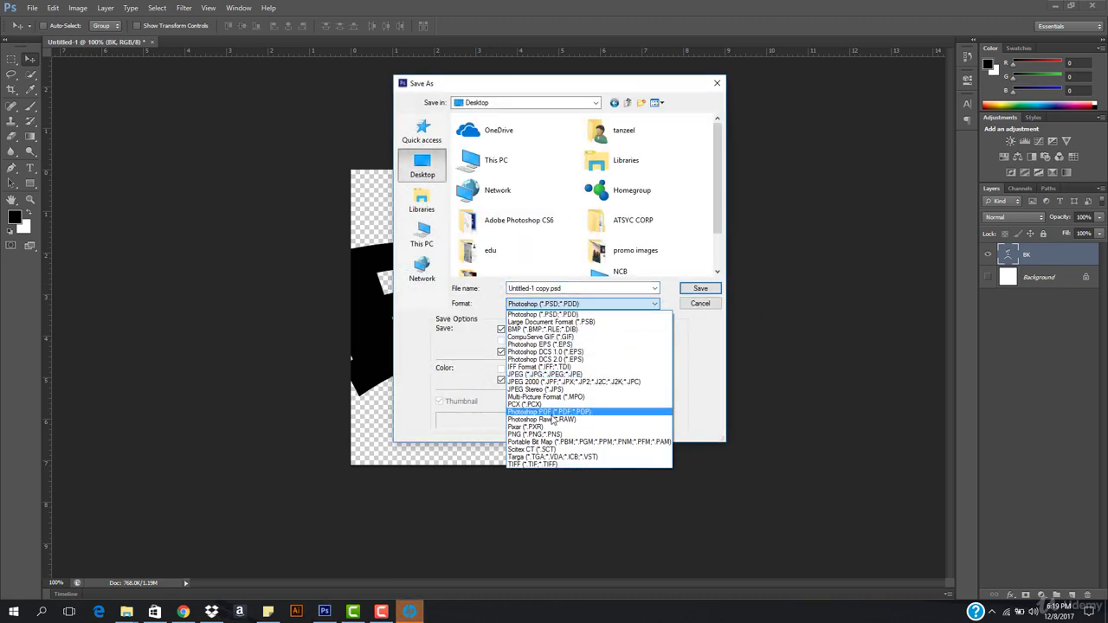
left_click(534, 434)
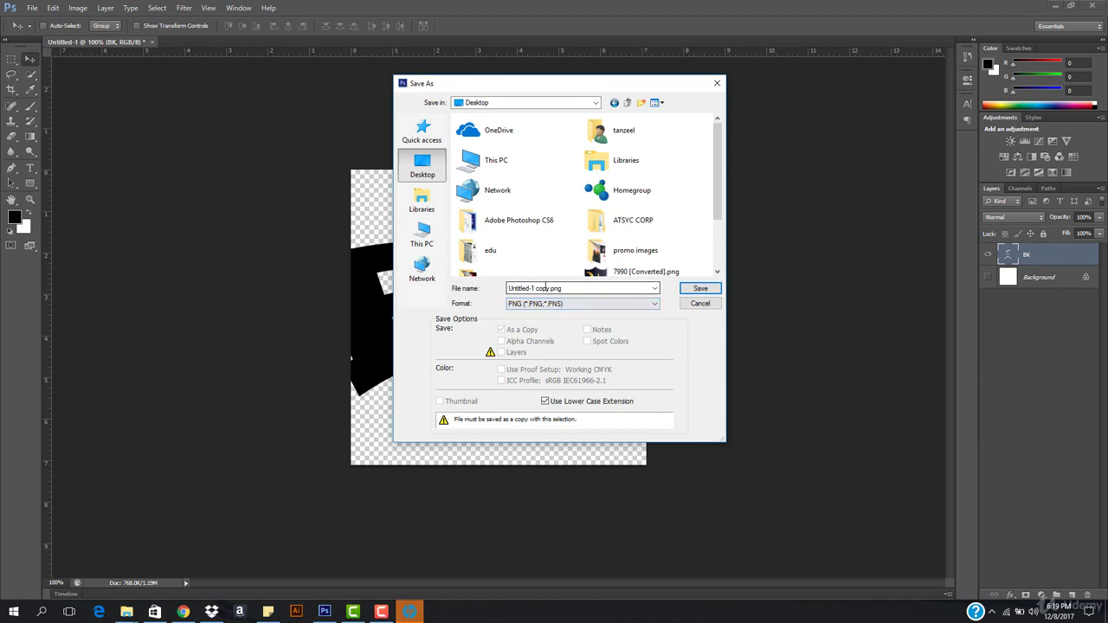
double_click(547, 288)
left_click_drag(536, 288, 558, 291)
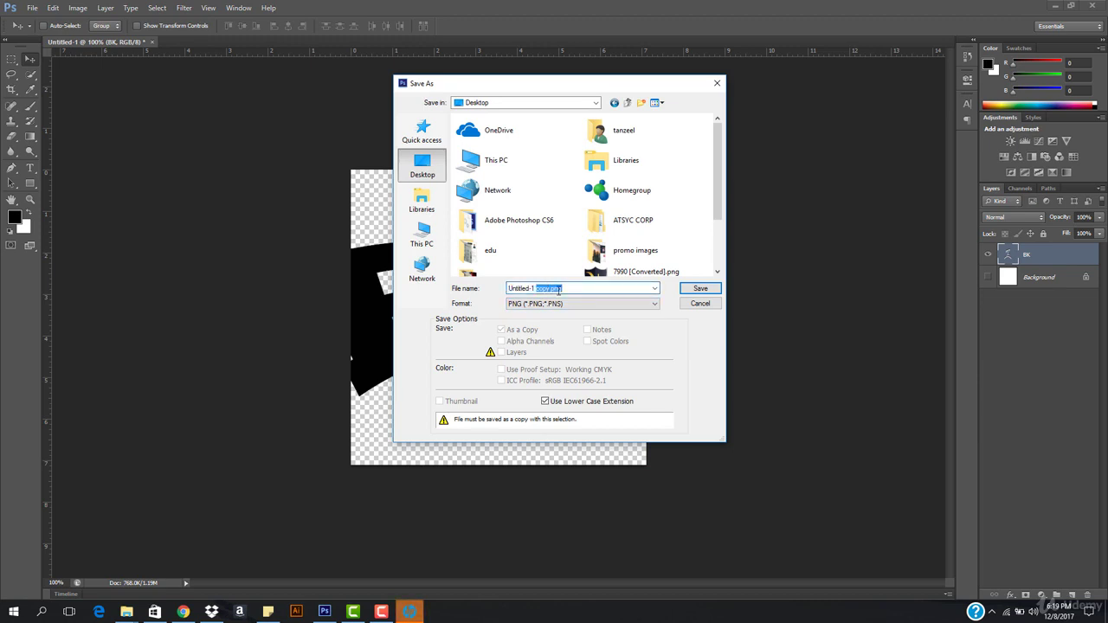
key("Left")
key("Left")
key("Left")
type("site logo.")
key("Return")
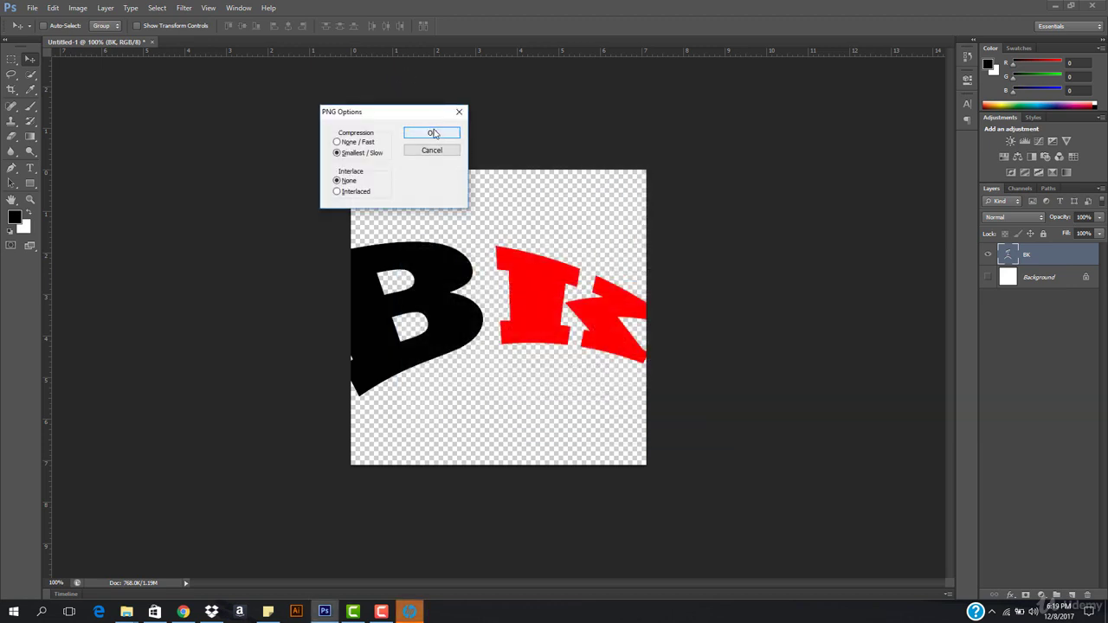
left_click(432, 134)
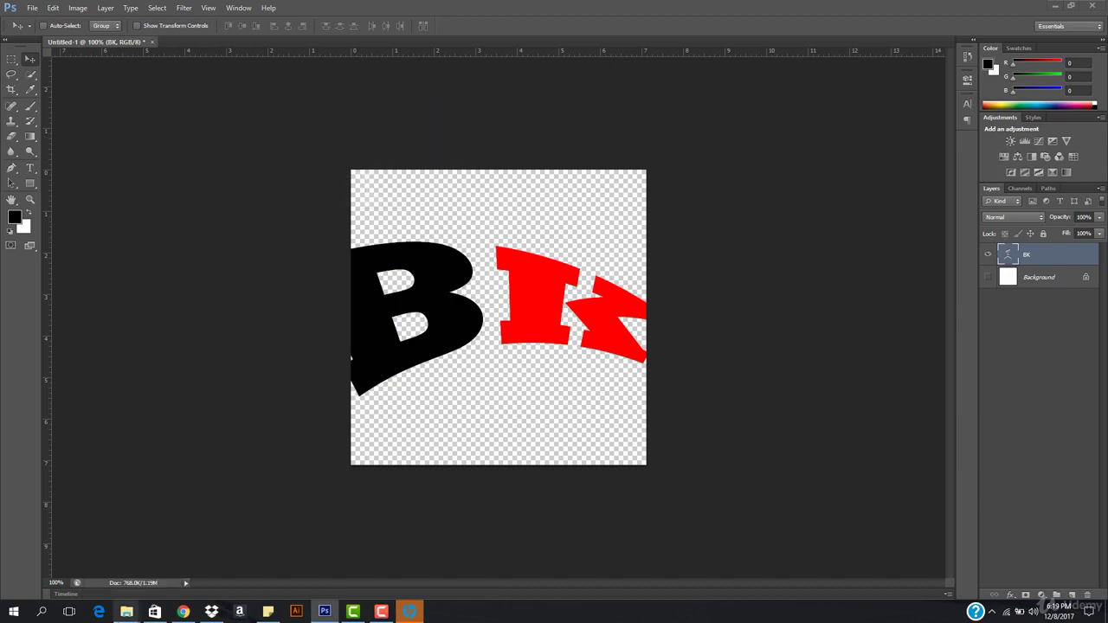
Step: Switch to Chrome, upload the BK icon image from the Desktop and select it as the site icon
left_click(183, 612)
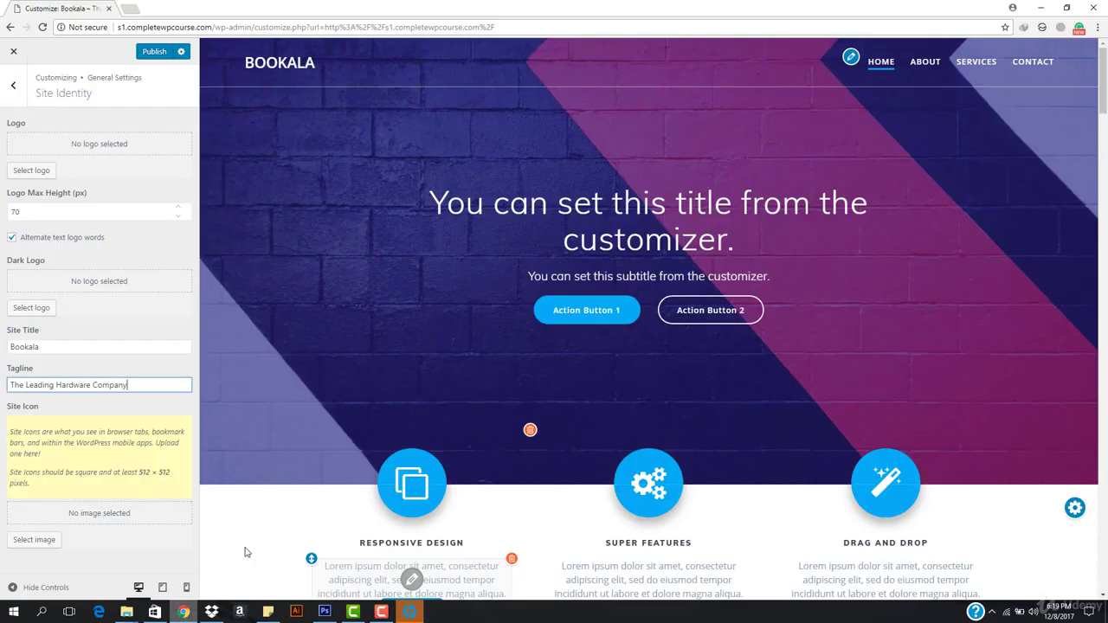
left_click(33, 539)
left_click(563, 299)
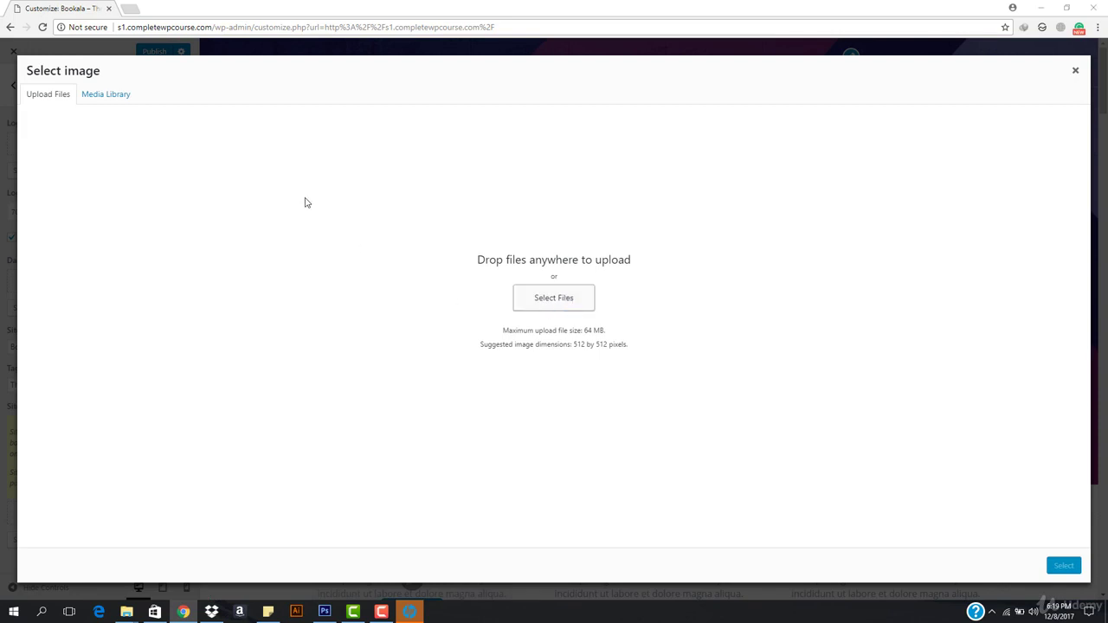
left_click(45, 81)
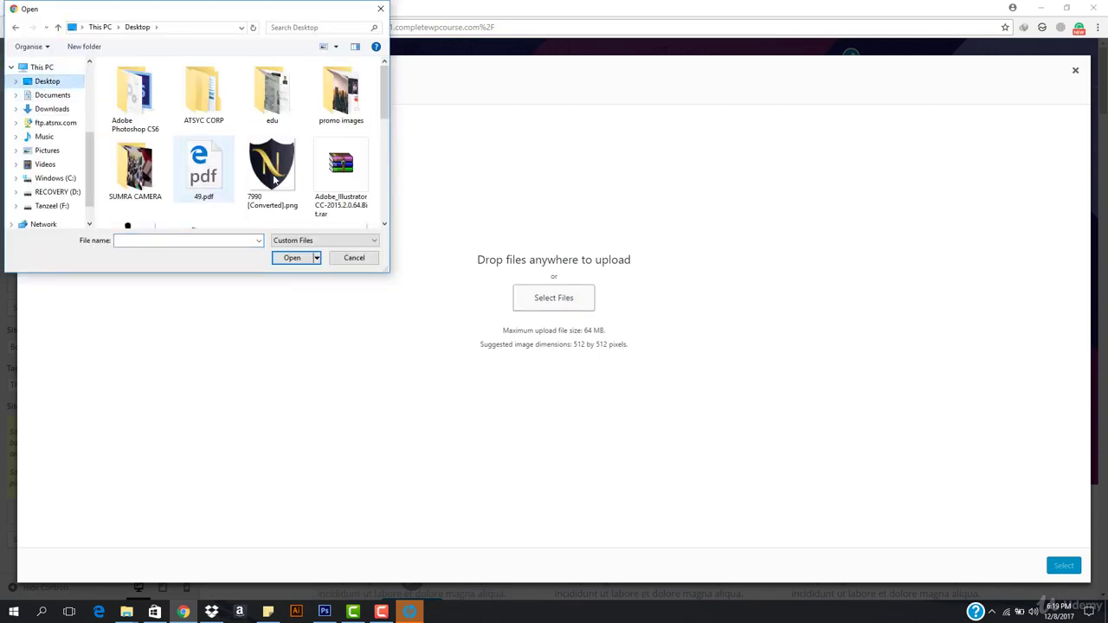
scroll(310, 148, "down", 2)
scroll(291, 164, "down", 2)
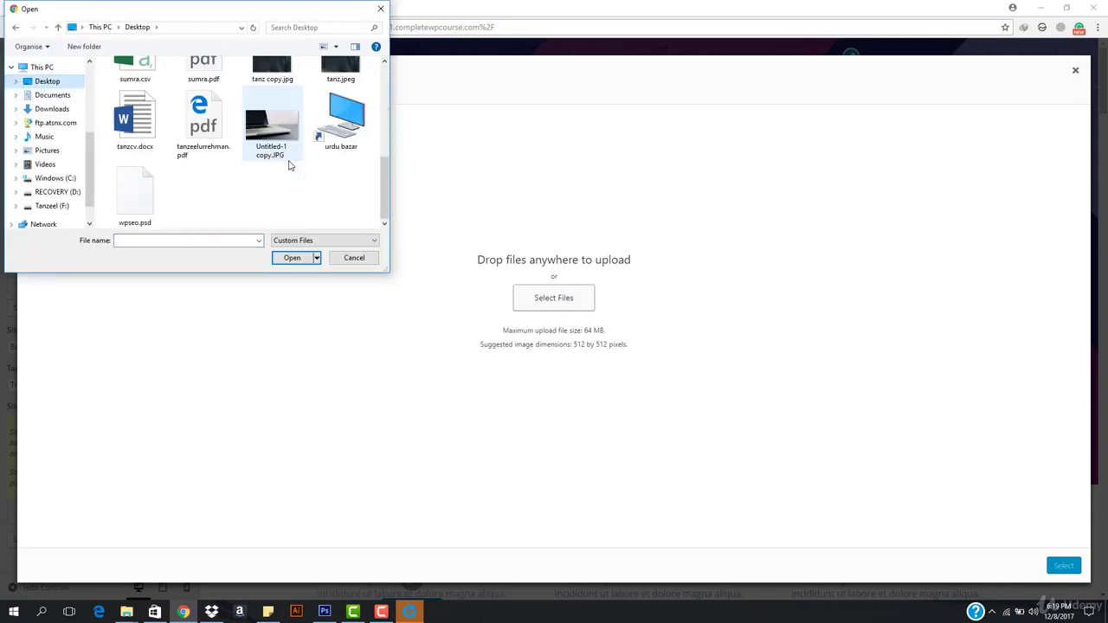
scroll(228, 180, "up", 3)
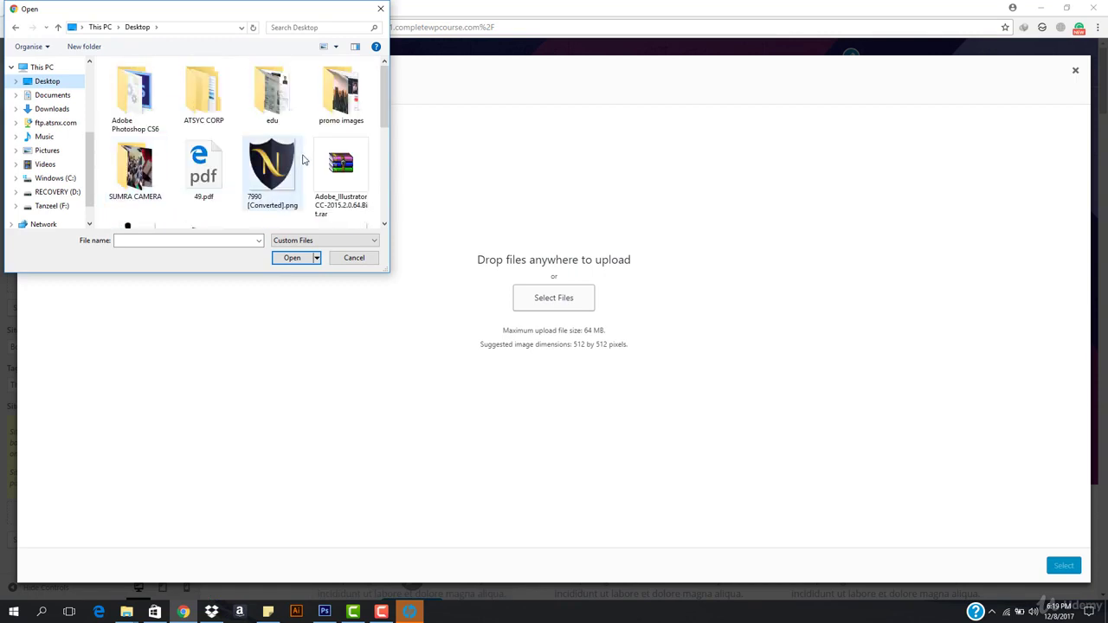
scroll(229, 180, "down", 1)
left_click(333, 177)
left_click(292, 257)
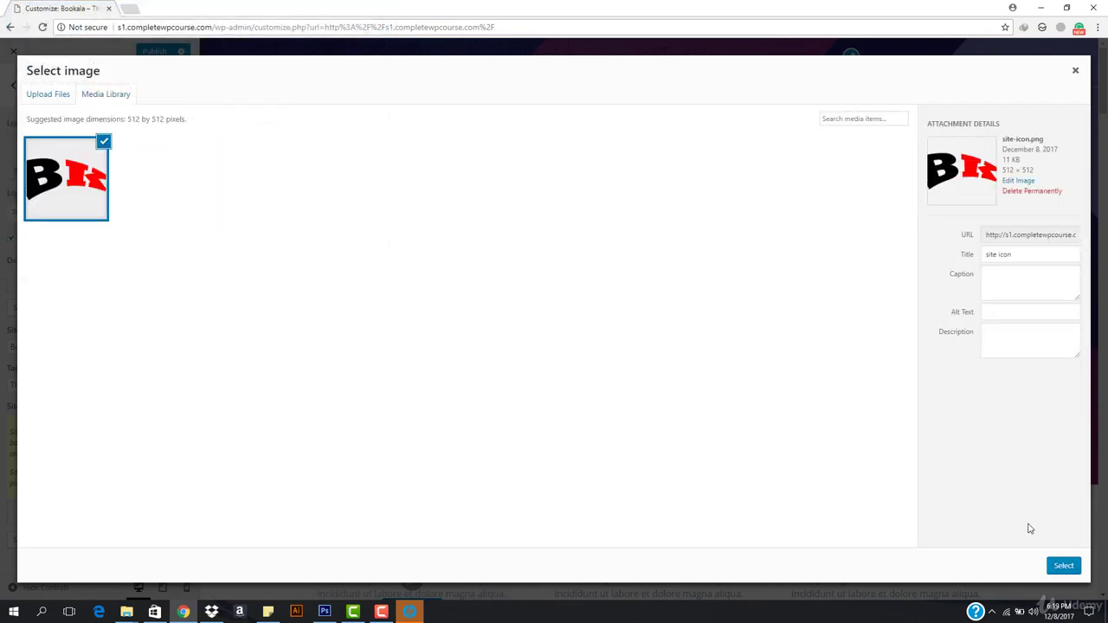
left_click(1064, 567)
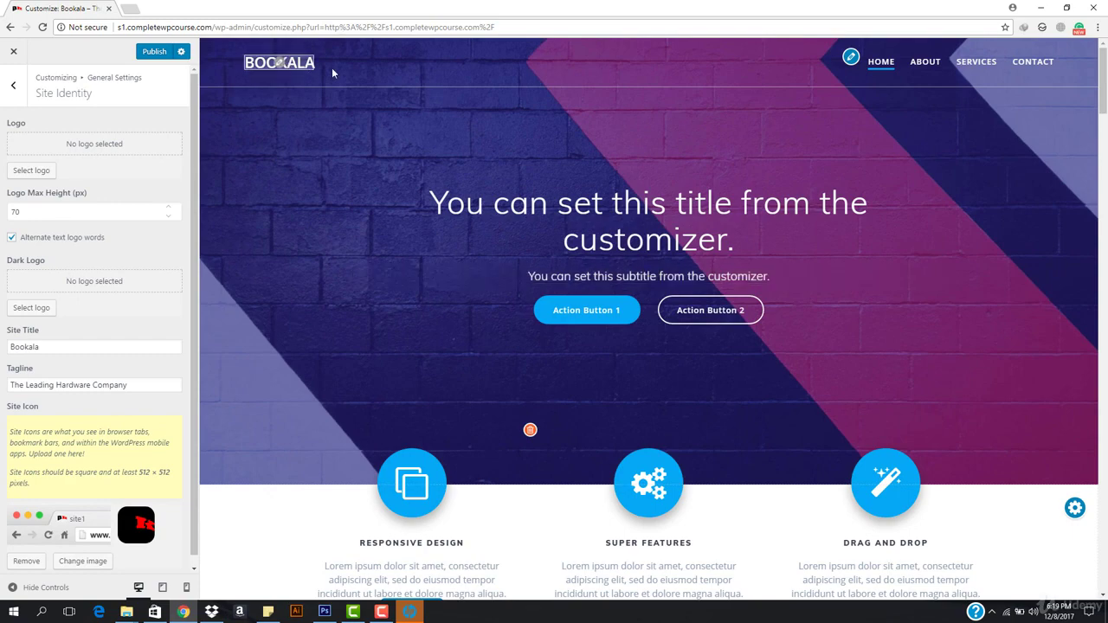
Step: Examine how the site title in the preview's header looks over the hero section and further down the page
scroll(357, 182, "down", 3)
scroll(356, 181, "up", 2)
scroll(357, 177, "up", 1)
scroll(266, 189, "down", 1)
scroll(289, 187, "up", 1)
scroll(464, 167, "down", 1)
scroll(459, 167, "down", 2)
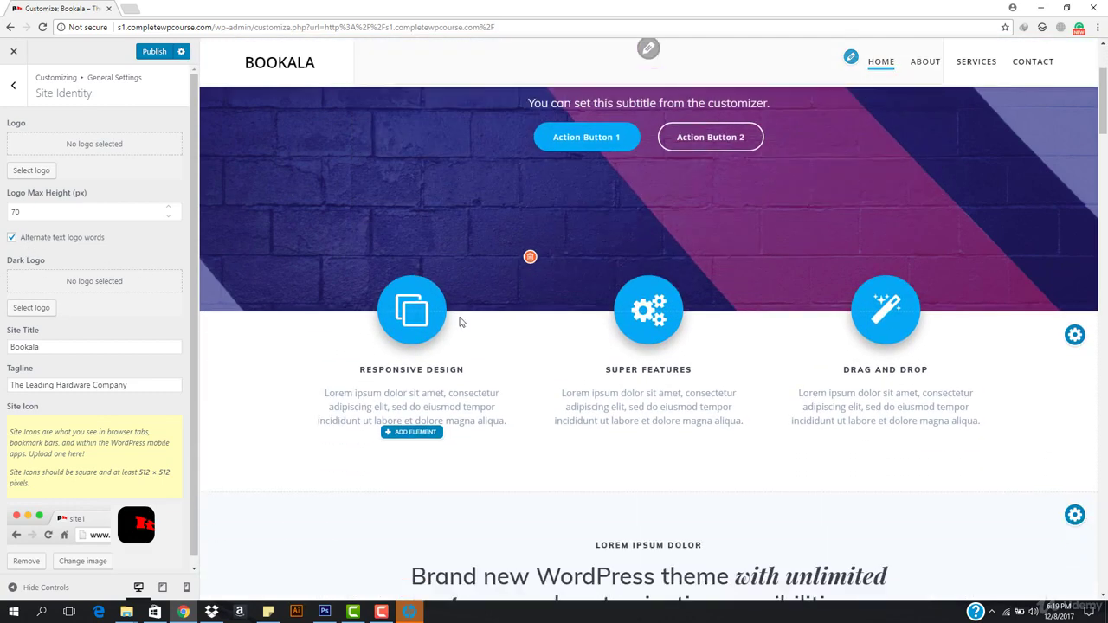
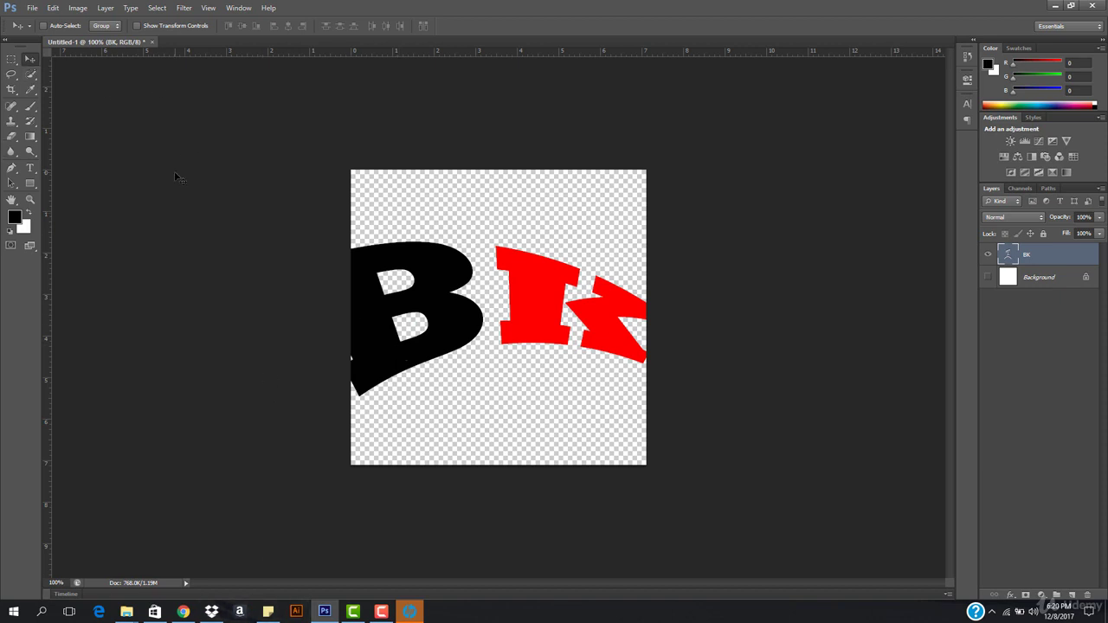
Step: Create a new 1200 x 512 pixel Photoshop document at 72 pixels/inch in RGB Color with white background contents
key("ctrl+n")
double_click(358, 150)
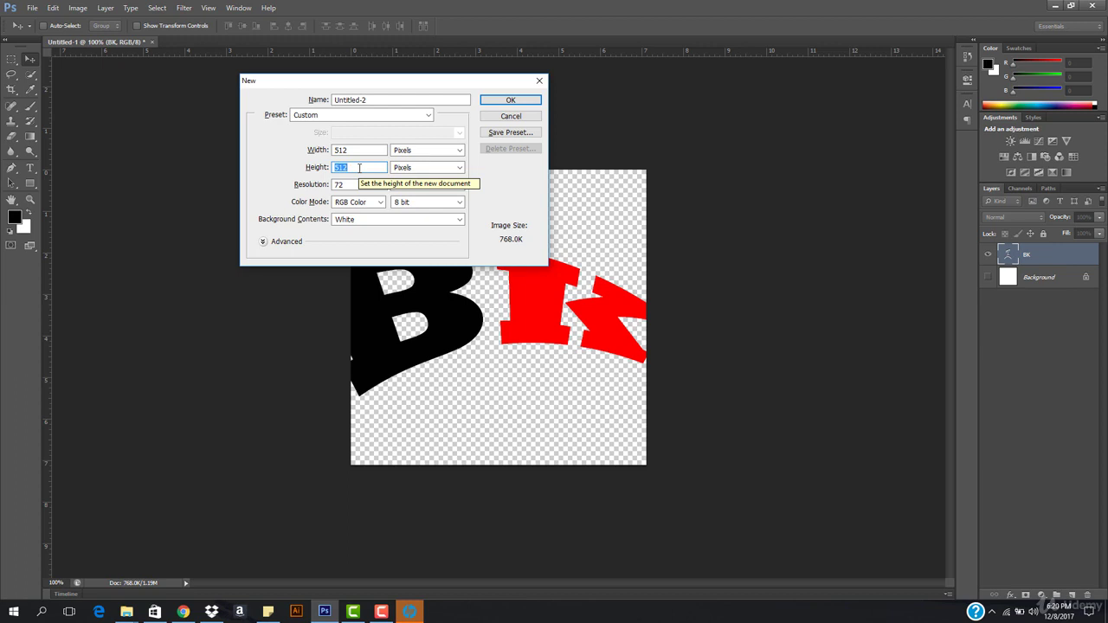
double_click(364, 152)
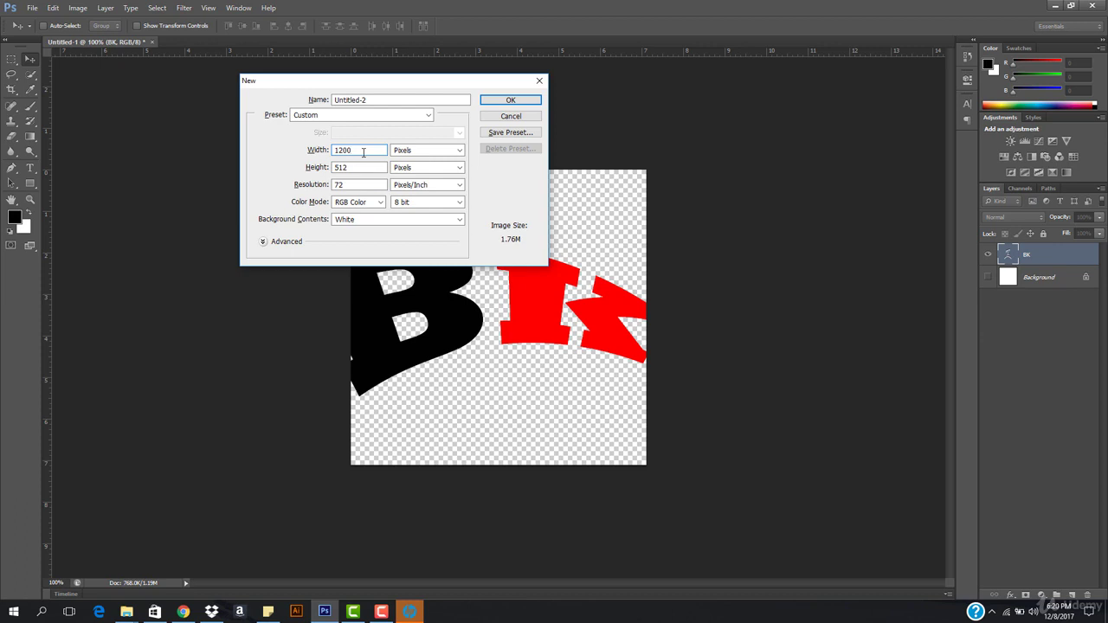
key("Return")
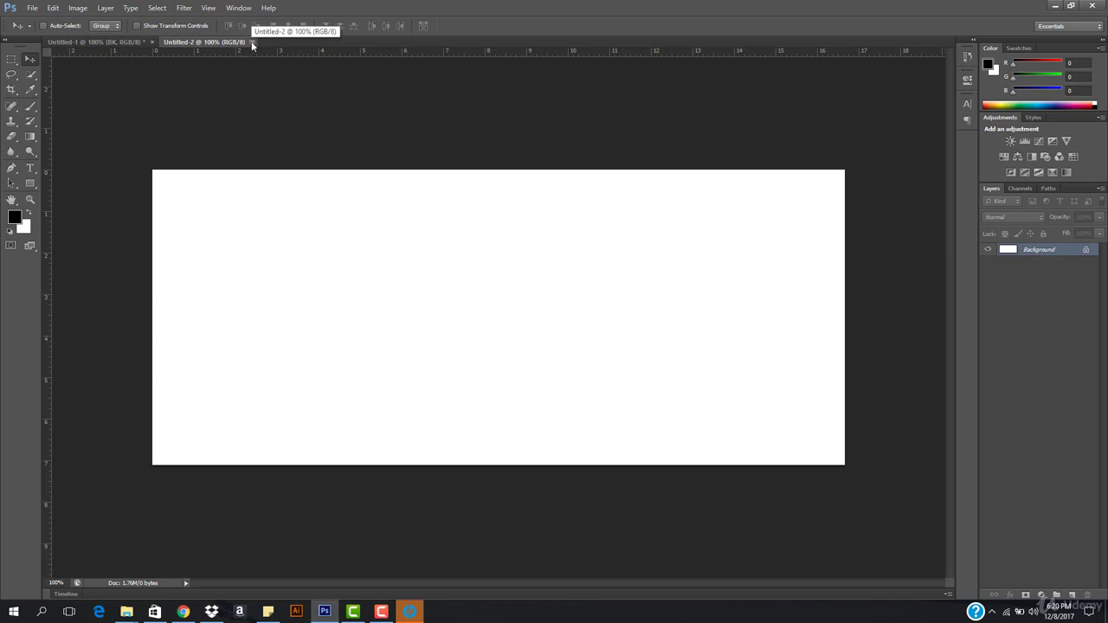
Step: Add the black text BOOKALA at 174.01 pt and shift it so the whole word fits on the canvas
left_click(29, 168)
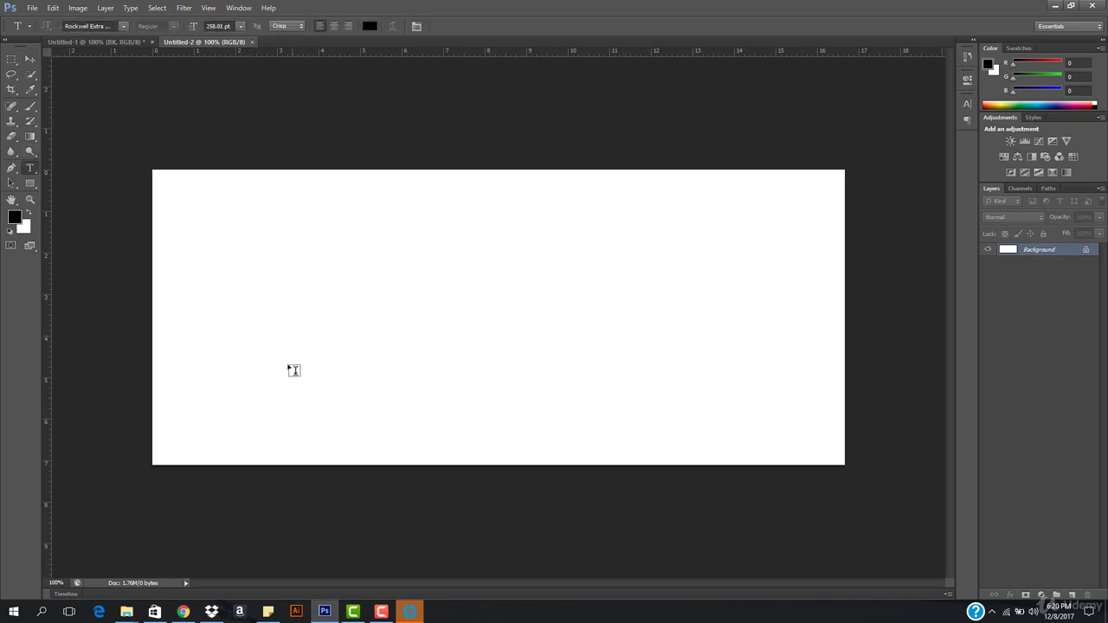
left_click(234, 363)
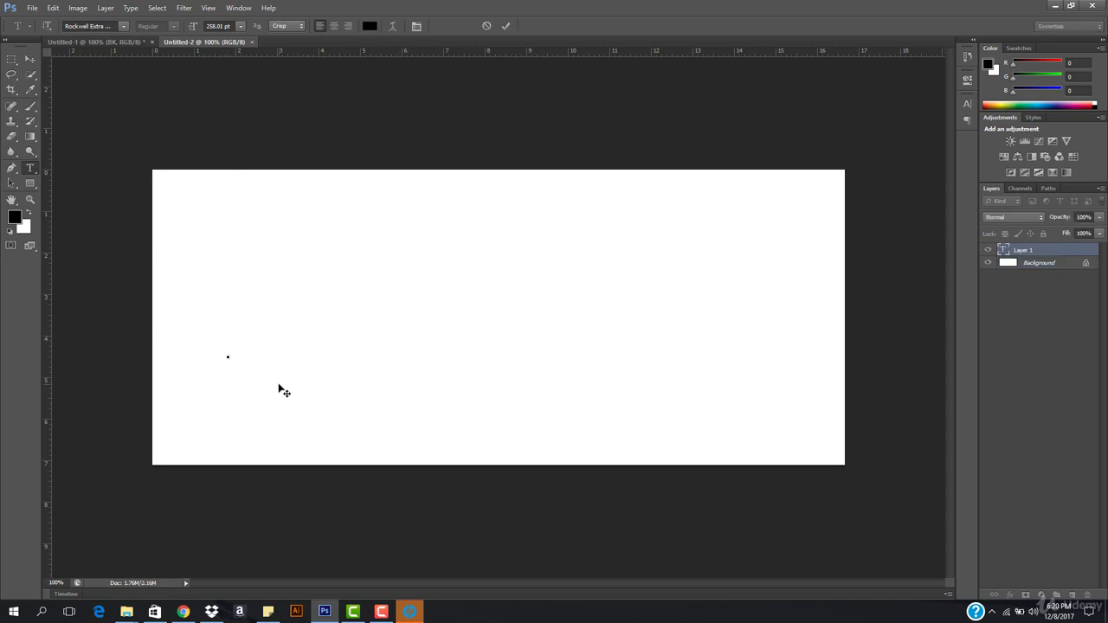
type("BOOKA")
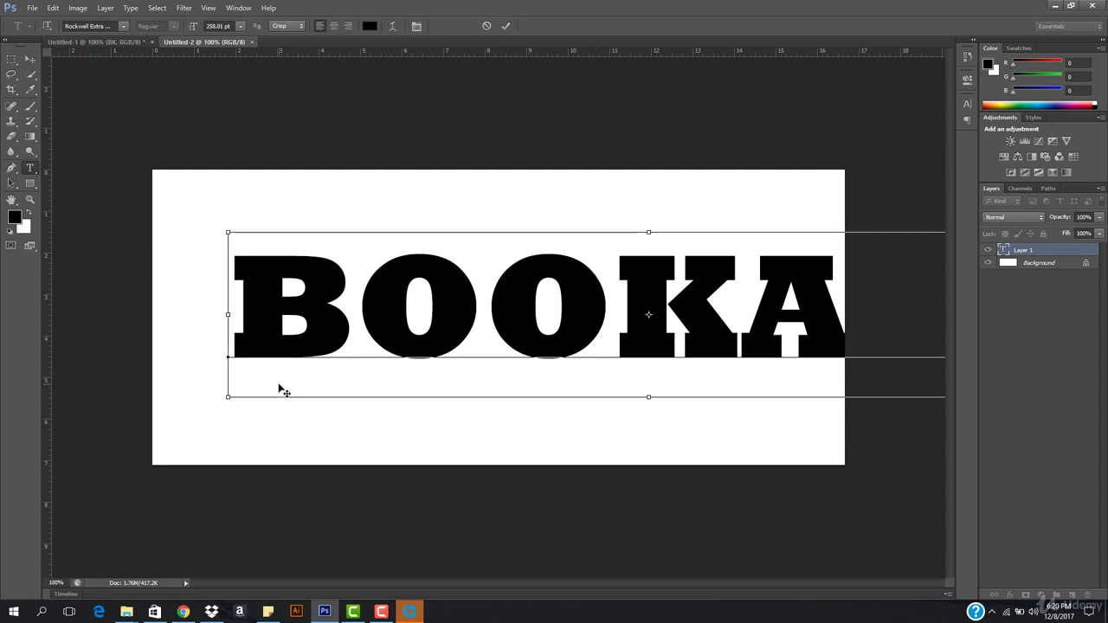
key("ctrl+a")
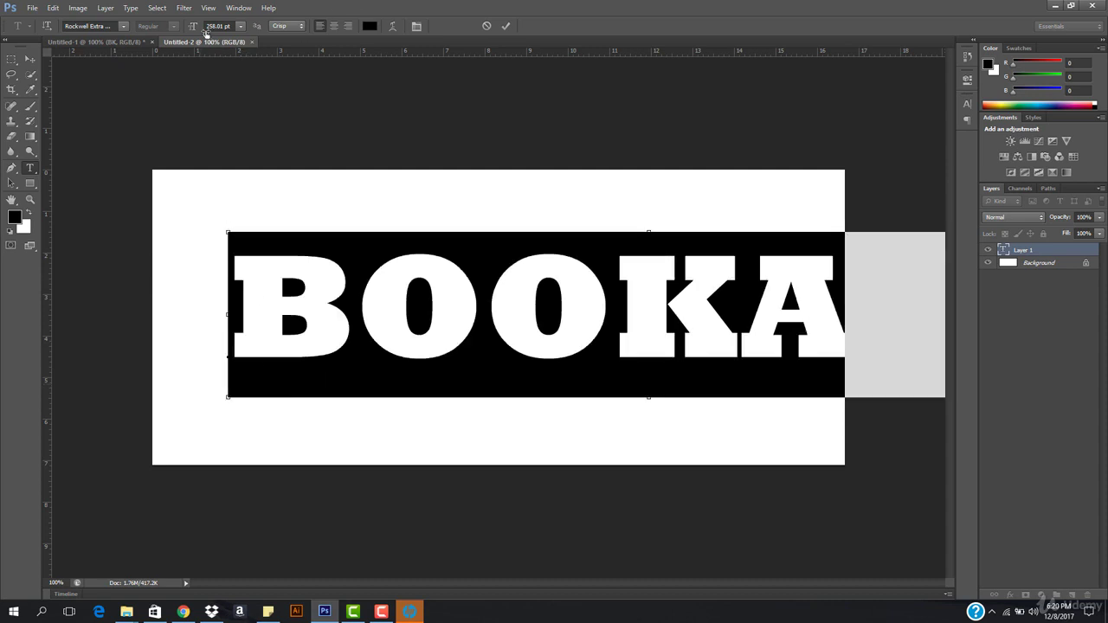
left_click_drag(218, 30, 171, 28)
left_click_drag(678, 528, 641, 506)
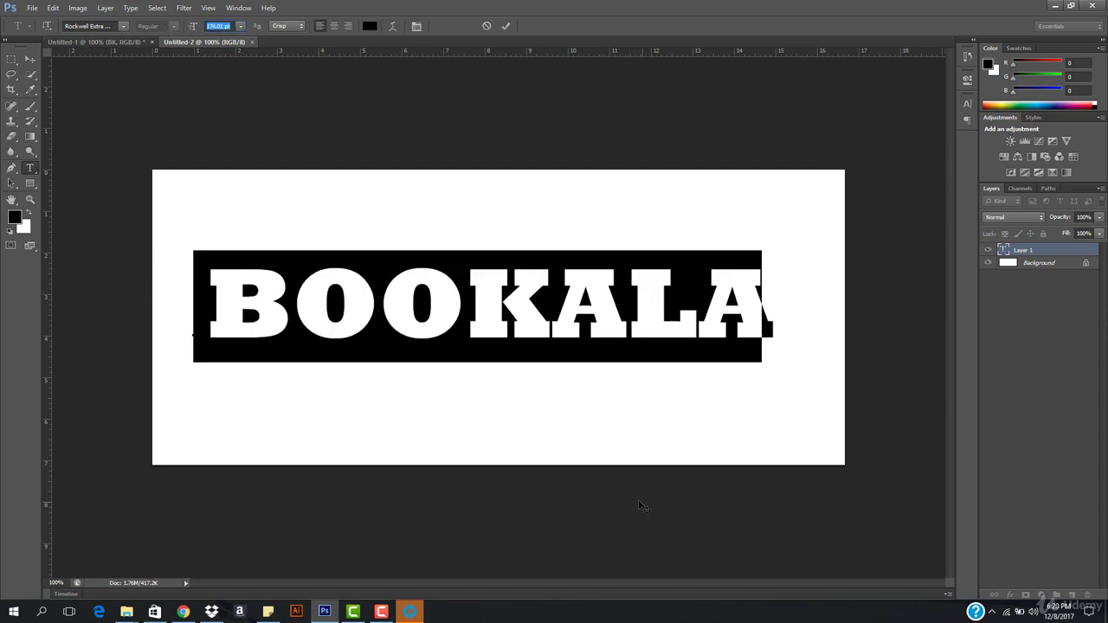
Step: Recolor the letters KALA in the BOOKALA text to red, ff0000
left_click_drag(474, 315, 784, 295)
left_click(369, 26)
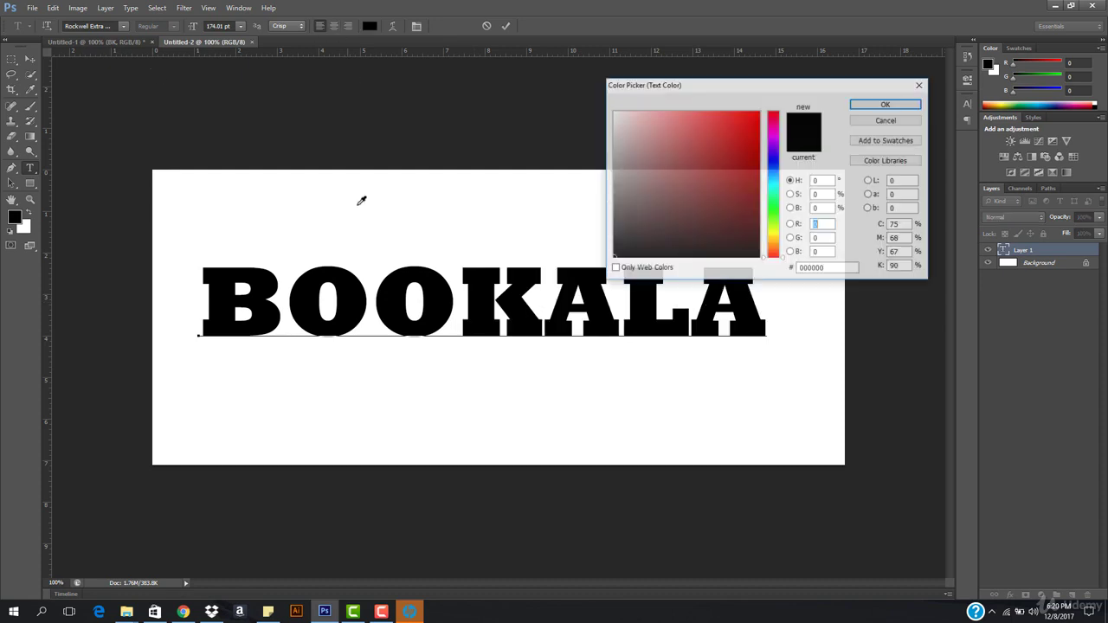
left_click_drag(725, 173, 477, 74)
left_click_drag(681, 160, 867, 64)
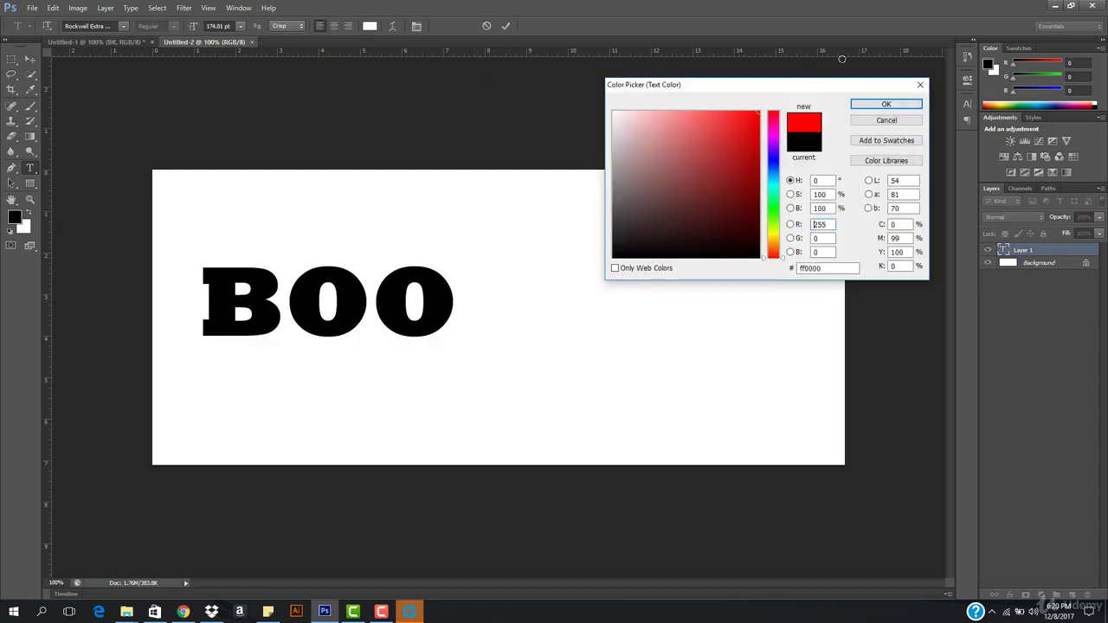
left_click(885, 104)
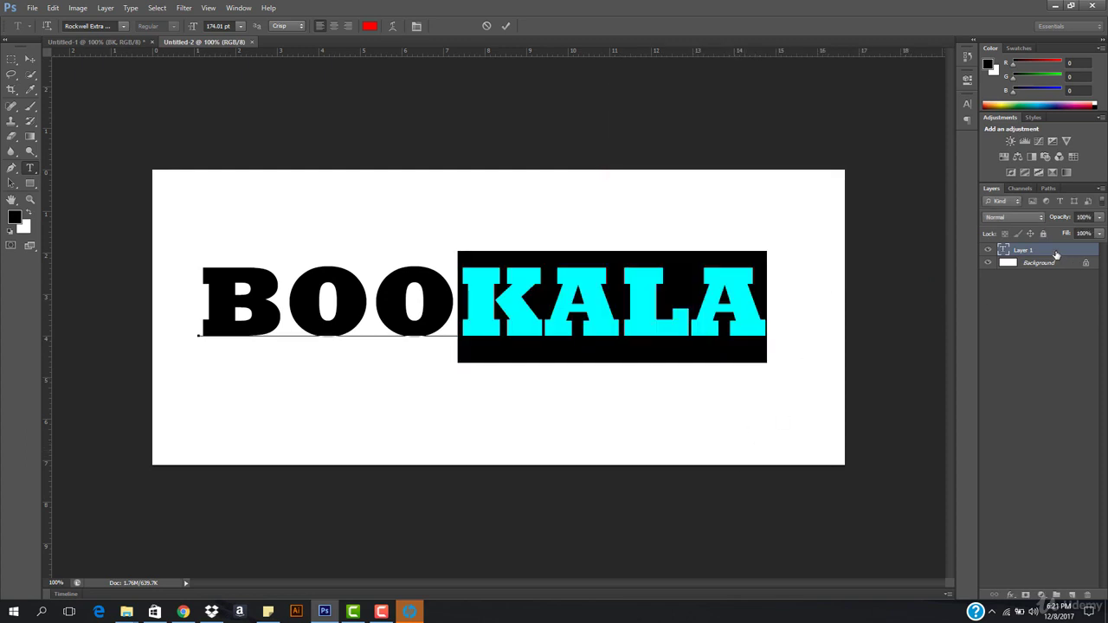
Step: Move the BOOKALA text slightly lower, commit it, and hide the white Background layer
left_click(616, 445)
left_click(484, 317)
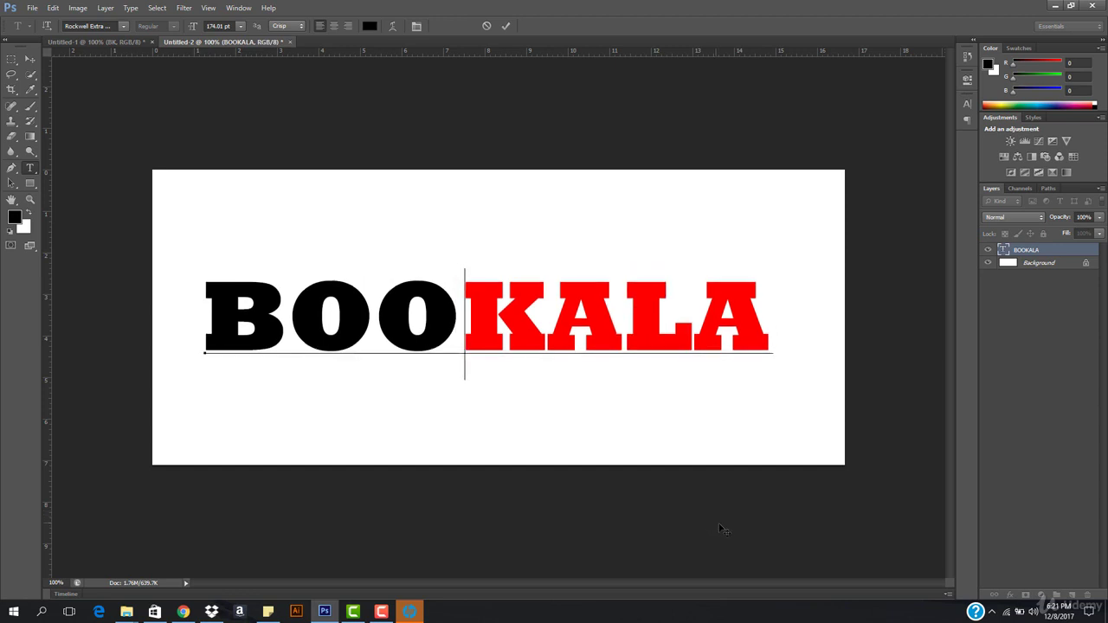
key("Return")
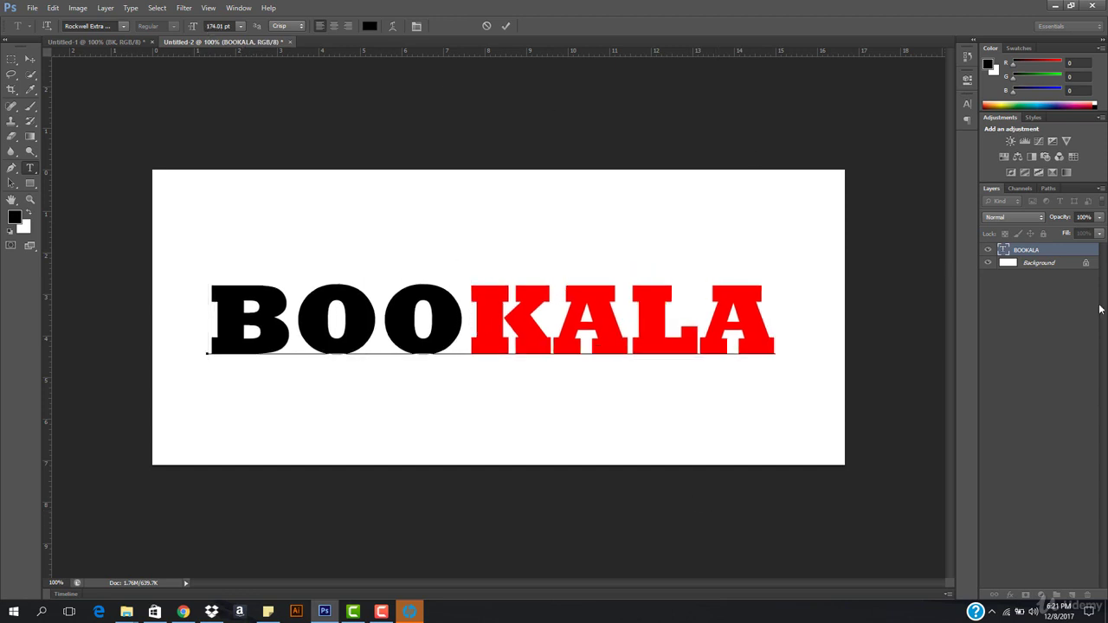
left_click(1042, 251)
left_click(987, 263)
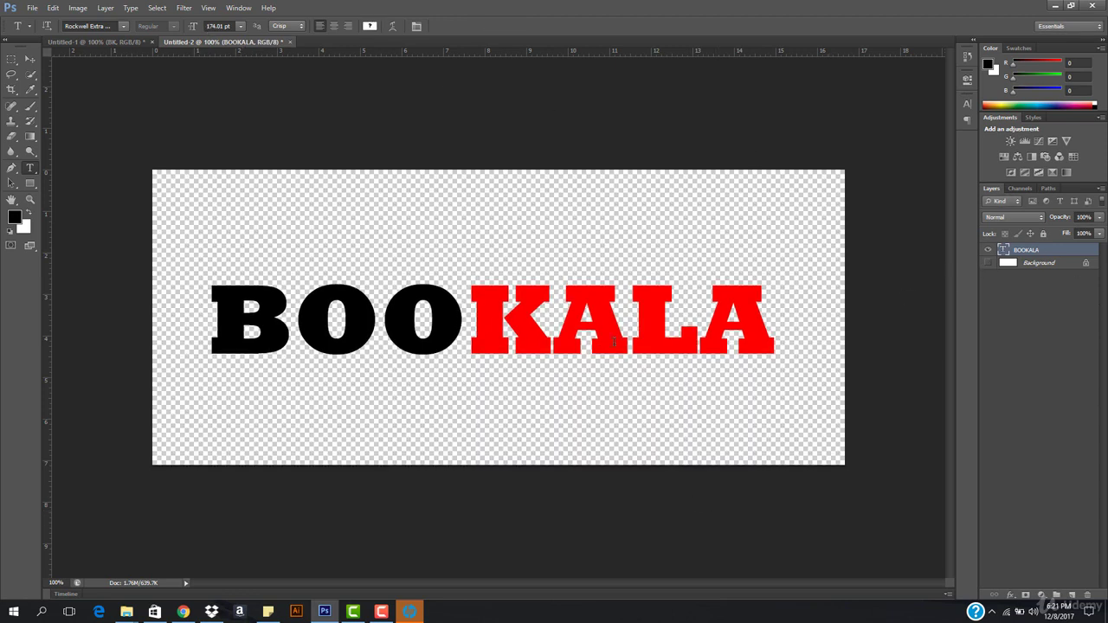
Step: Save a copy of the logo to the Desktop in PNG format as logo1.png, accepting the PNG options
key("ctrl+shift+s")
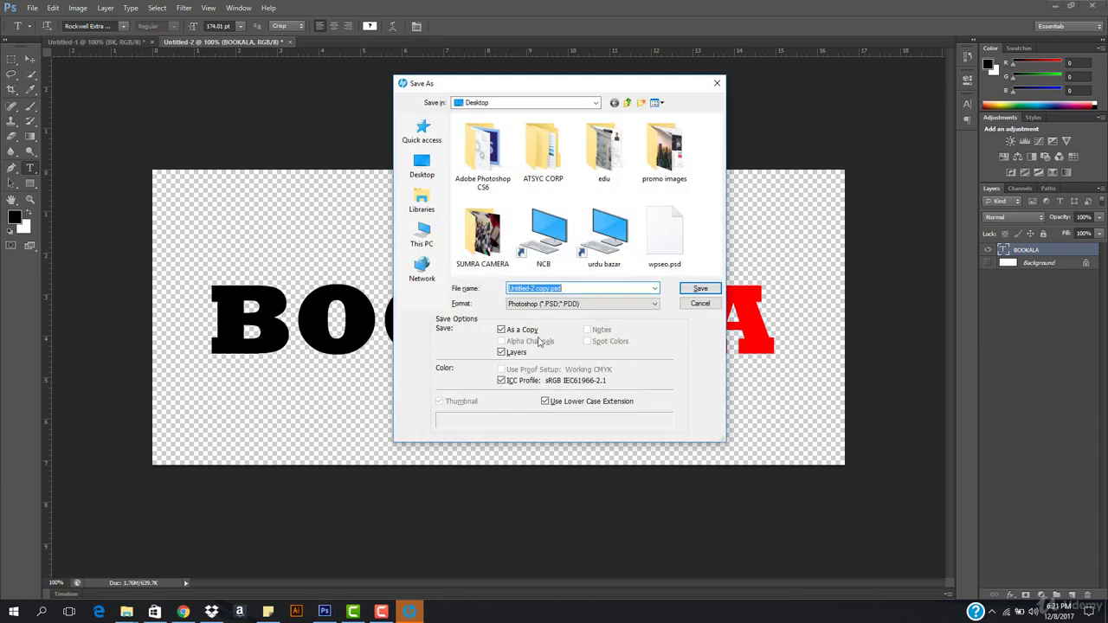
left_click(551, 290)
left_click(583, 306)
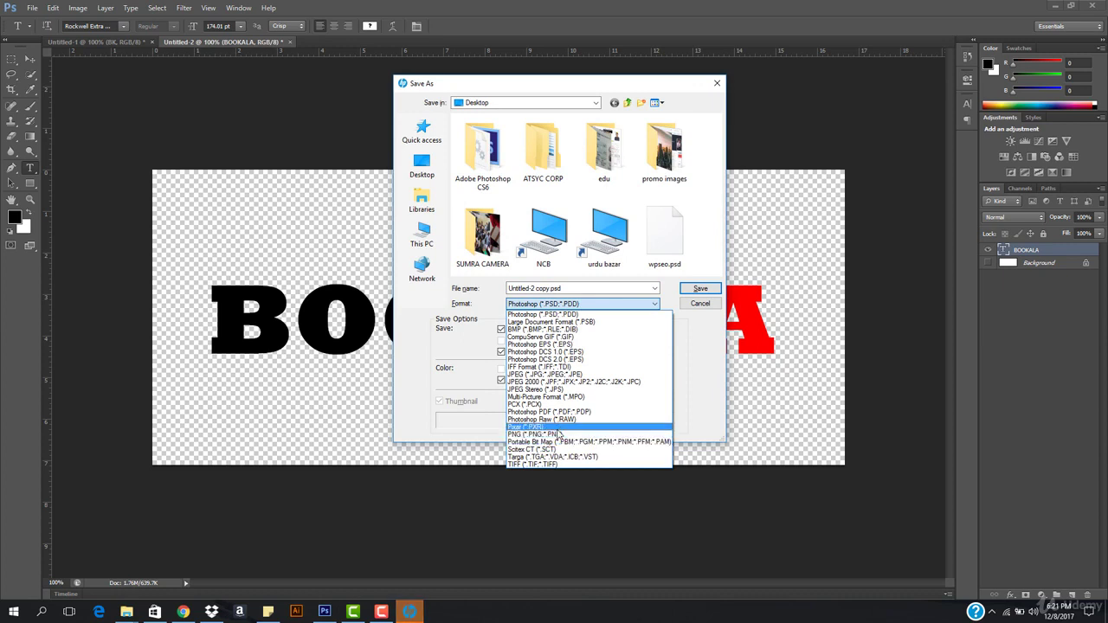
left_click(557, 434)
left_click(584, 304)
scroll(554, 416, "up", 1)
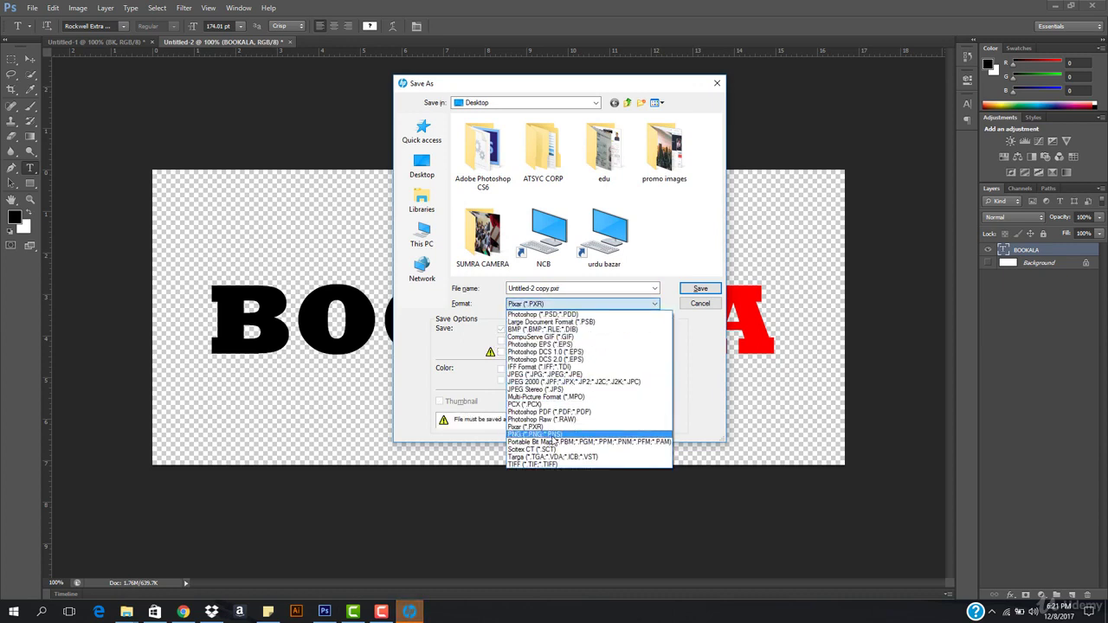
left_click(554, 438)
left_click(552, 288)
type("logo1.png")
key("Return")
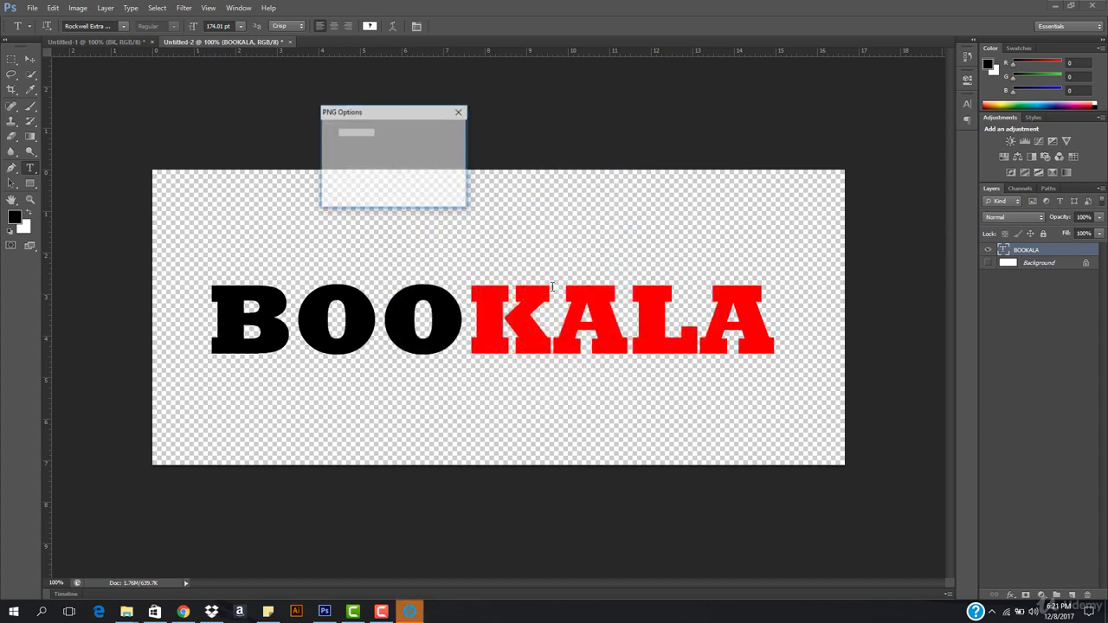
left_click(431, 133)
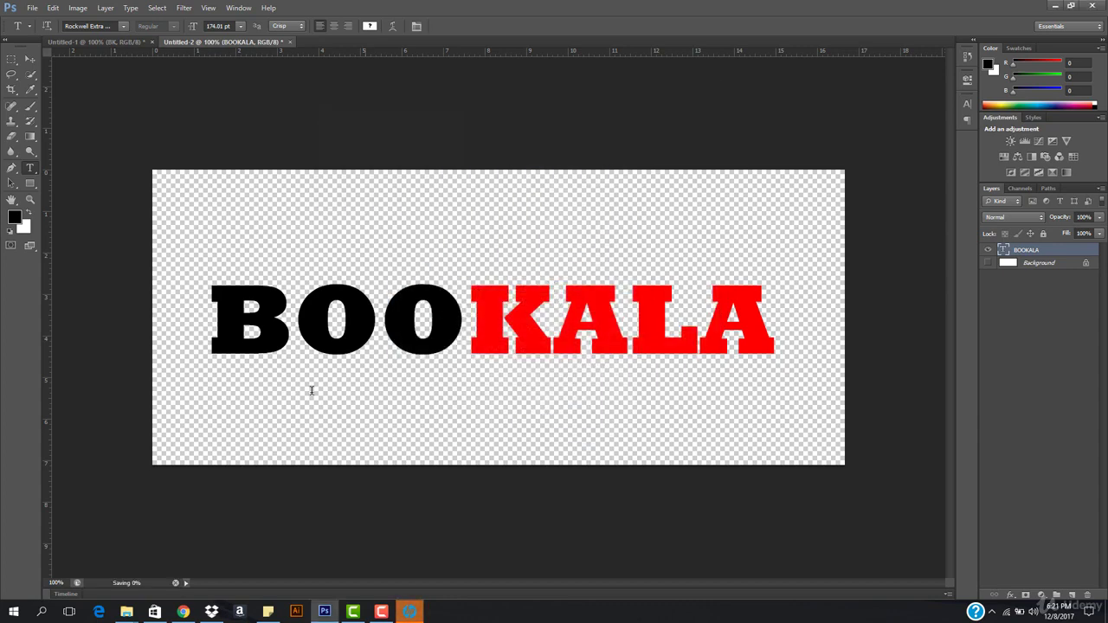
Step: Recolor the letters BOO in the BOOKALA text to red
left_click_drag(224, 320, 467, 316)
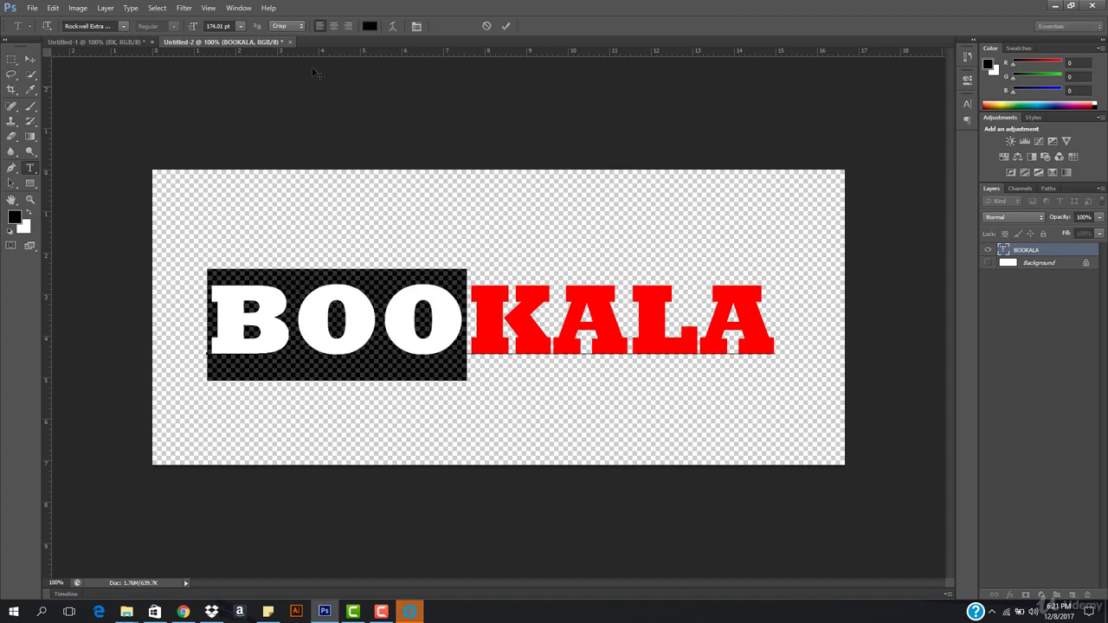
left_click(369, 25)
left_click(760, 120)
left_click(904, 106)
key("Right")
Step: Recolor the letters KALA to black, 000000, and commit the text edit
left_click_drag(584, 301, 793, 303)
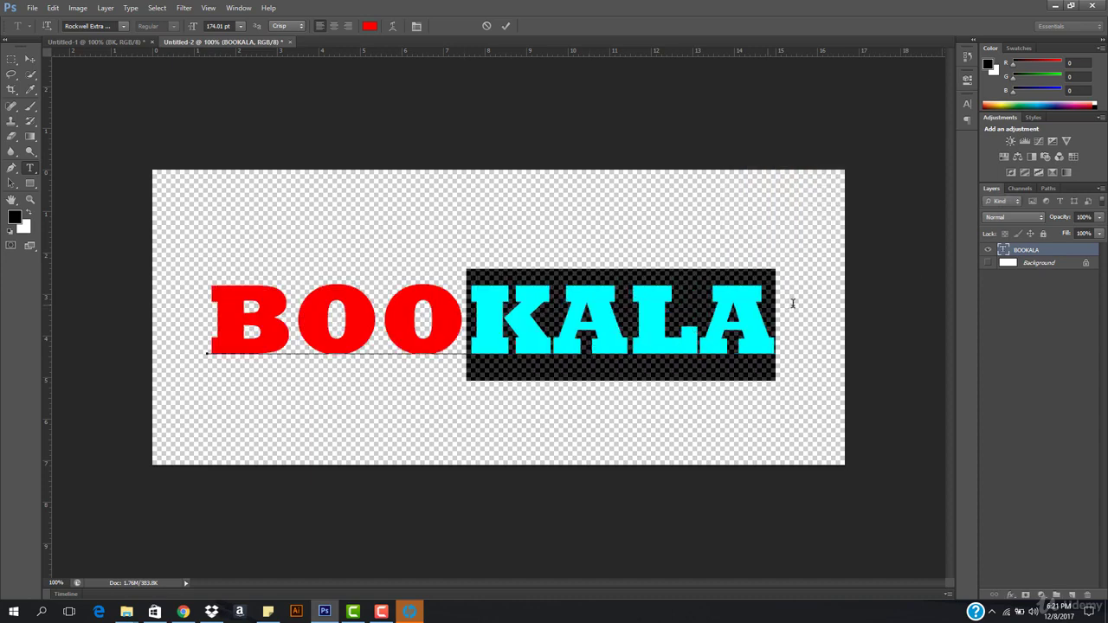
left_click(370, 25)
type("0")
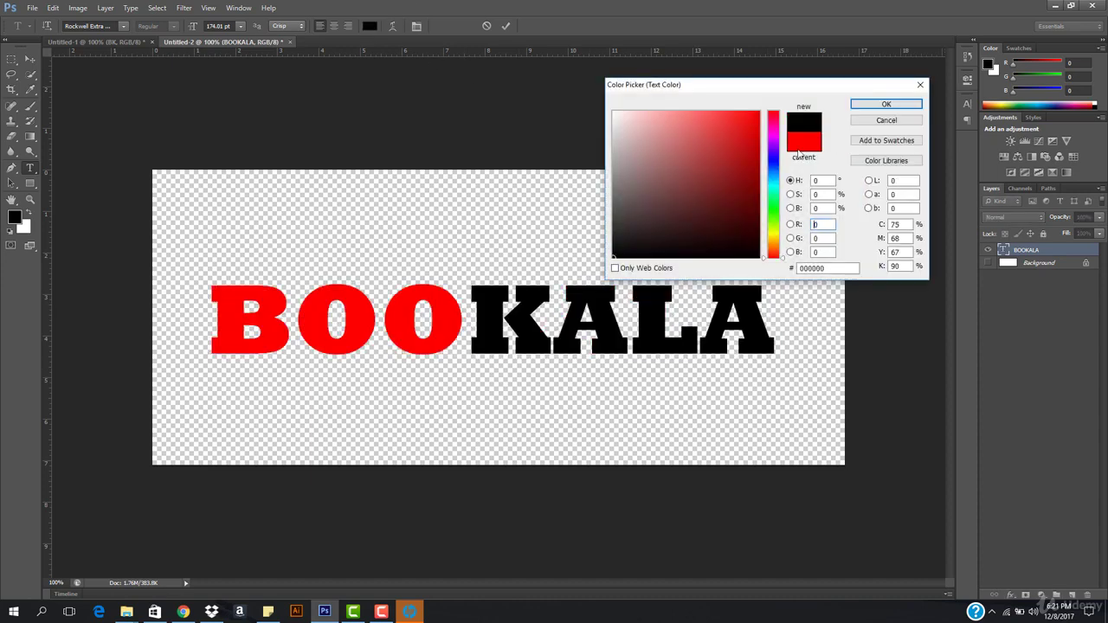
left_click(896, 105)
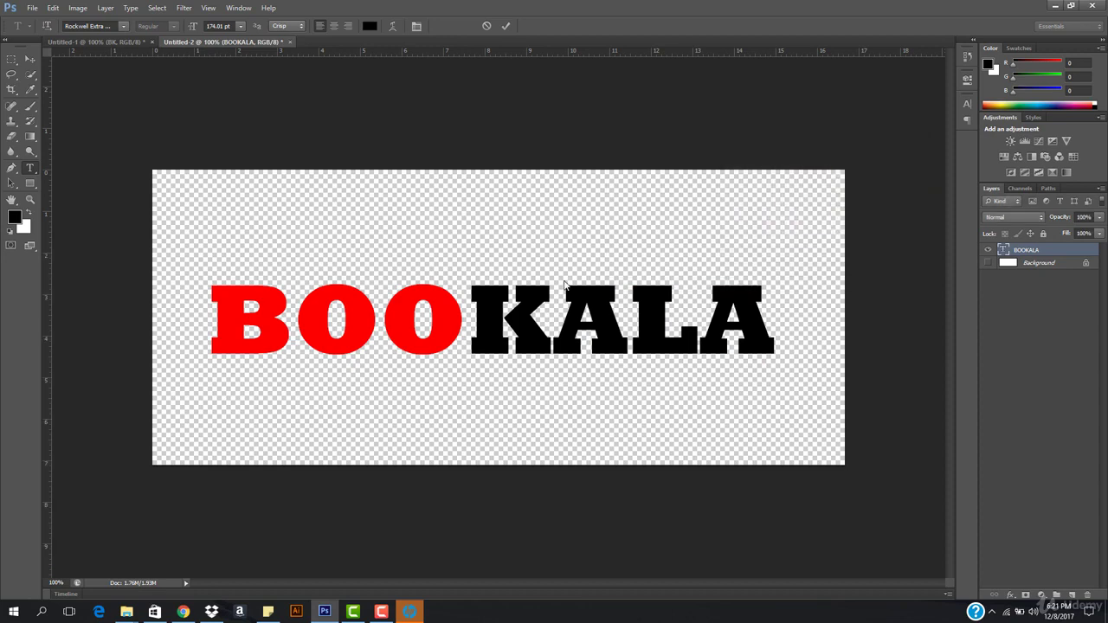
left_click(1057, 261)
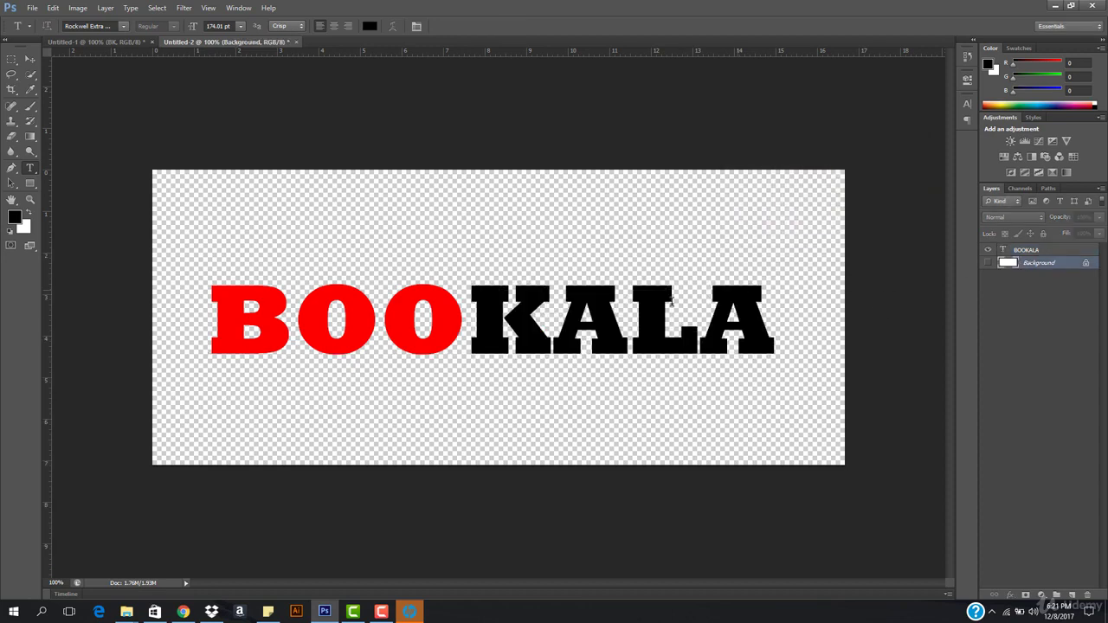
Step: Save a copy of the red-and-black logo to the Desktop in PNG format as logo 2.png, accepting the PNG options
key("ctrl+shift+s")
left_click(617, 303)
left_click(561, 435)
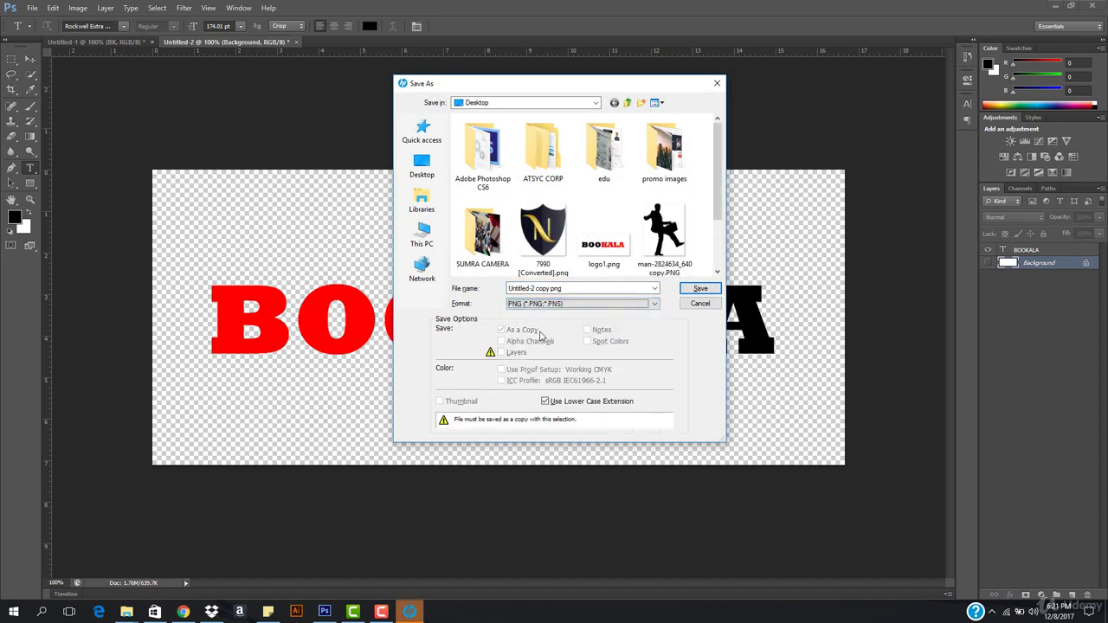
left_click(552, 287)
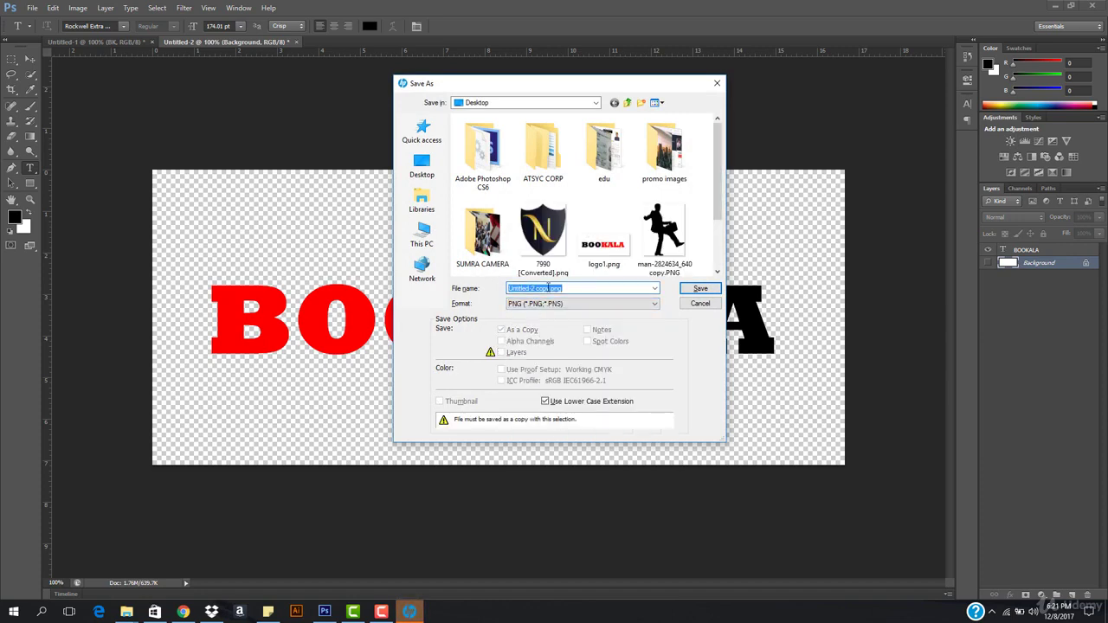
type("logo 2.png")
key("Return")
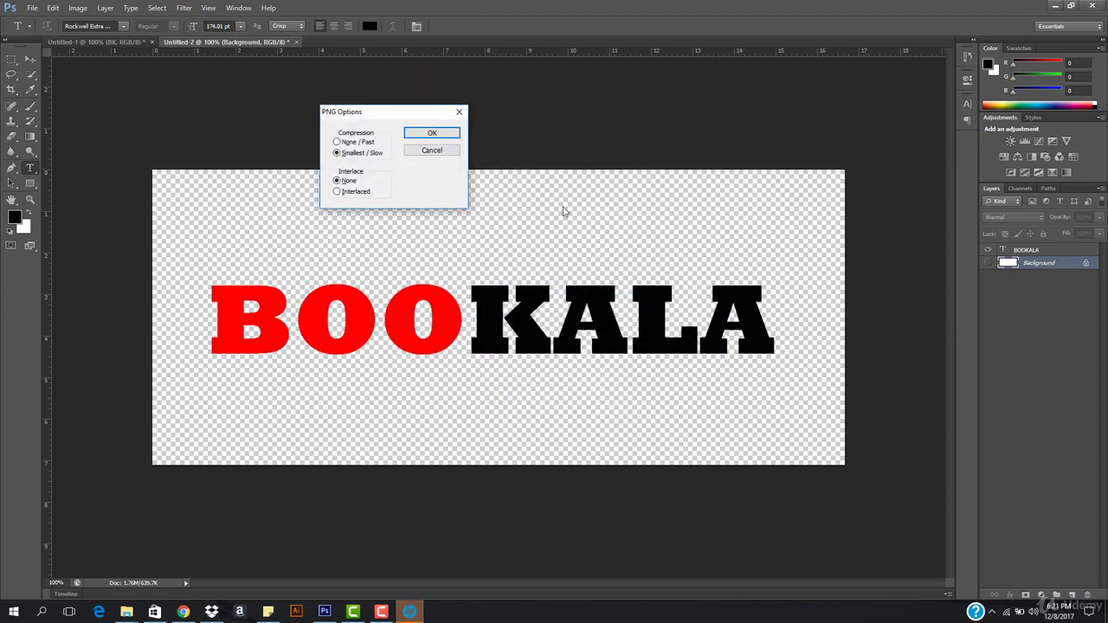
left_click(446, 133)
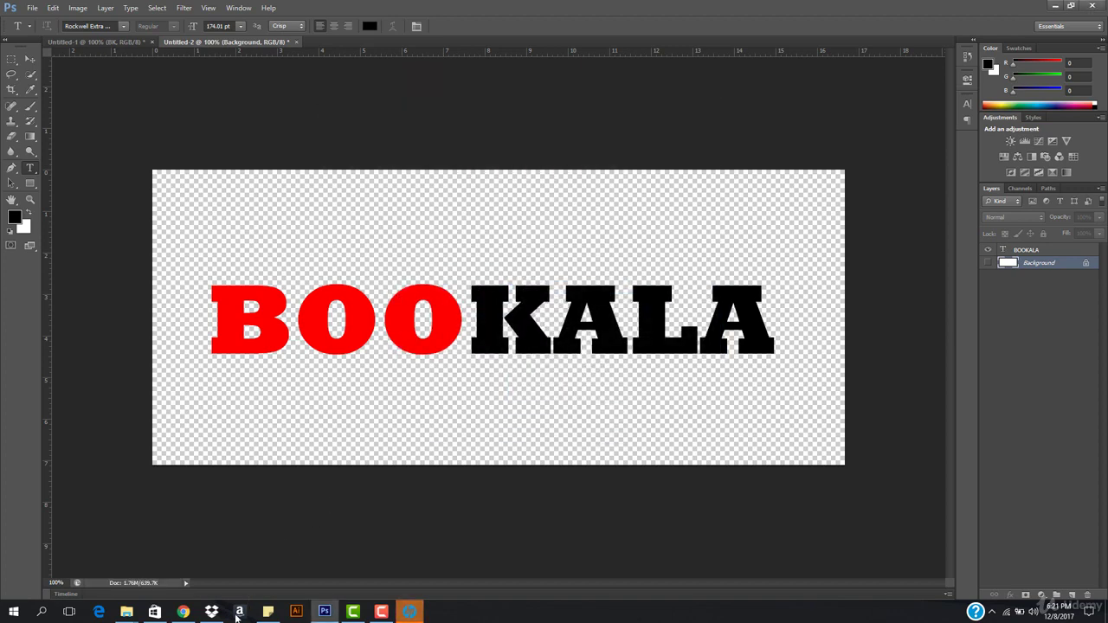
Step: Switch to the WordPress customizer in Chrome, upload logo1.png from the Desktop, and select it as the site logo
left_click(183, 612)
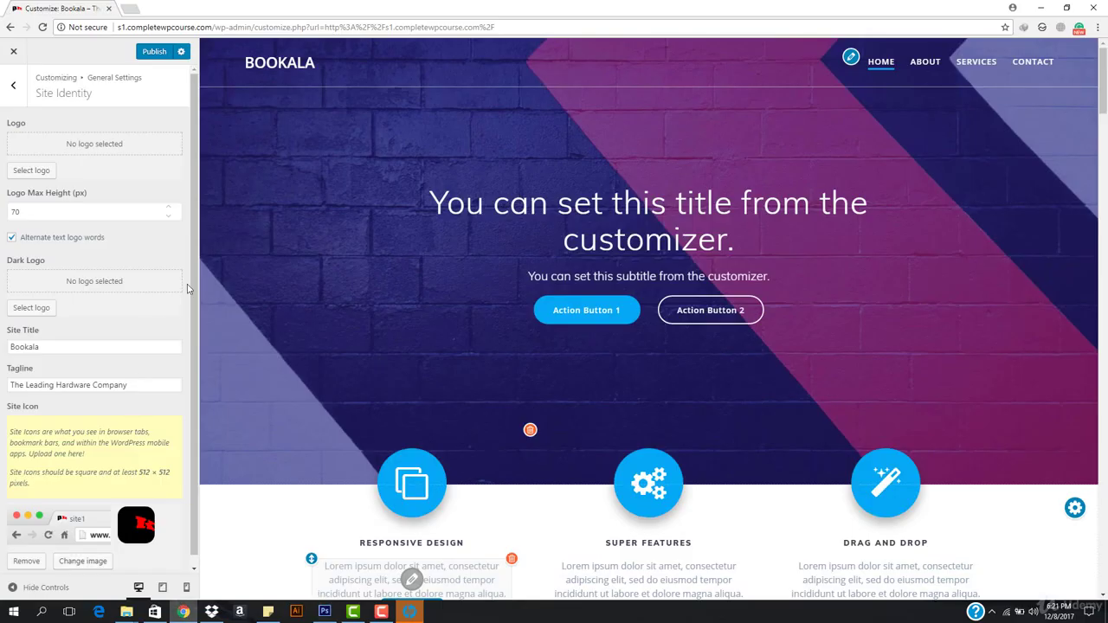
left_click(35, 170)
left_click(32, 95)
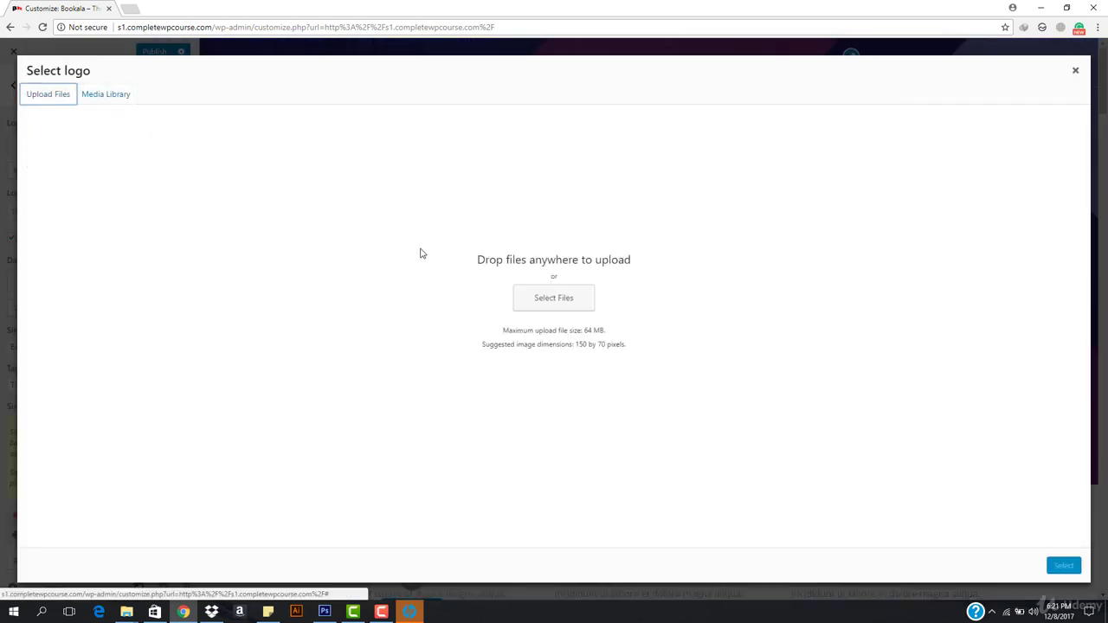
left_click(561, 305)
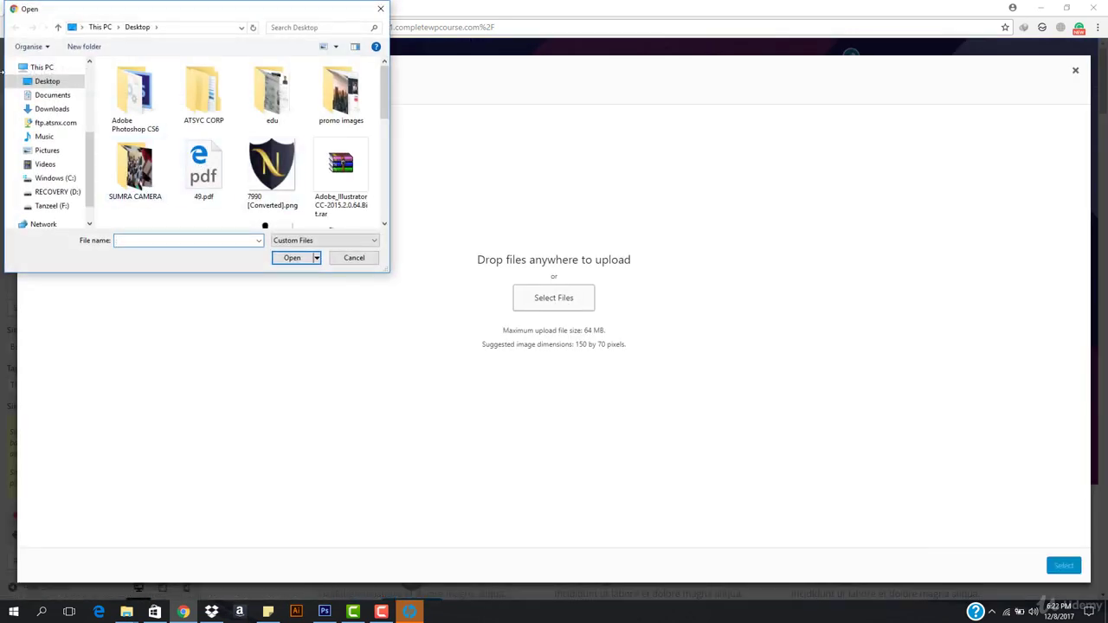
scroll(272, 134, "down", 1)
scroll(272, 134, "down", 1)
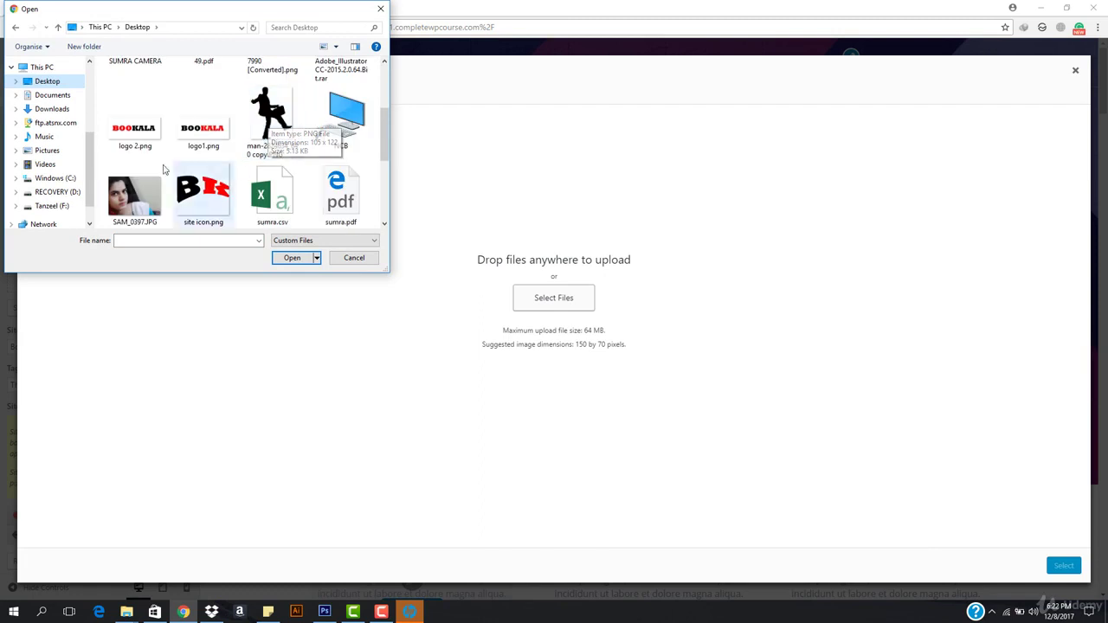
double_click(192, 141)
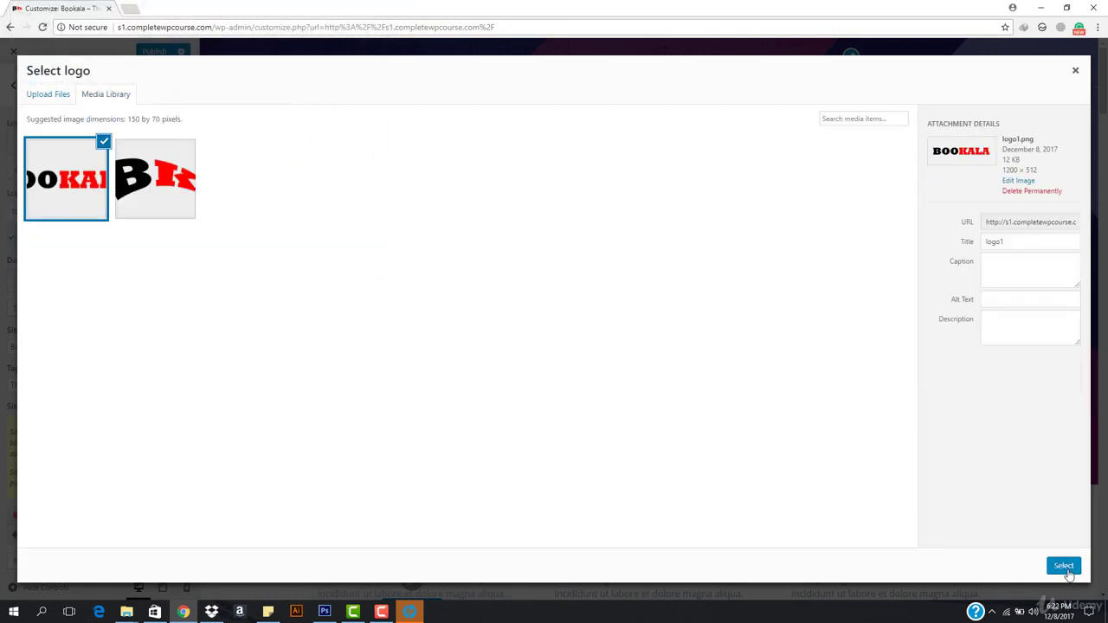
left_click(1067, 571)
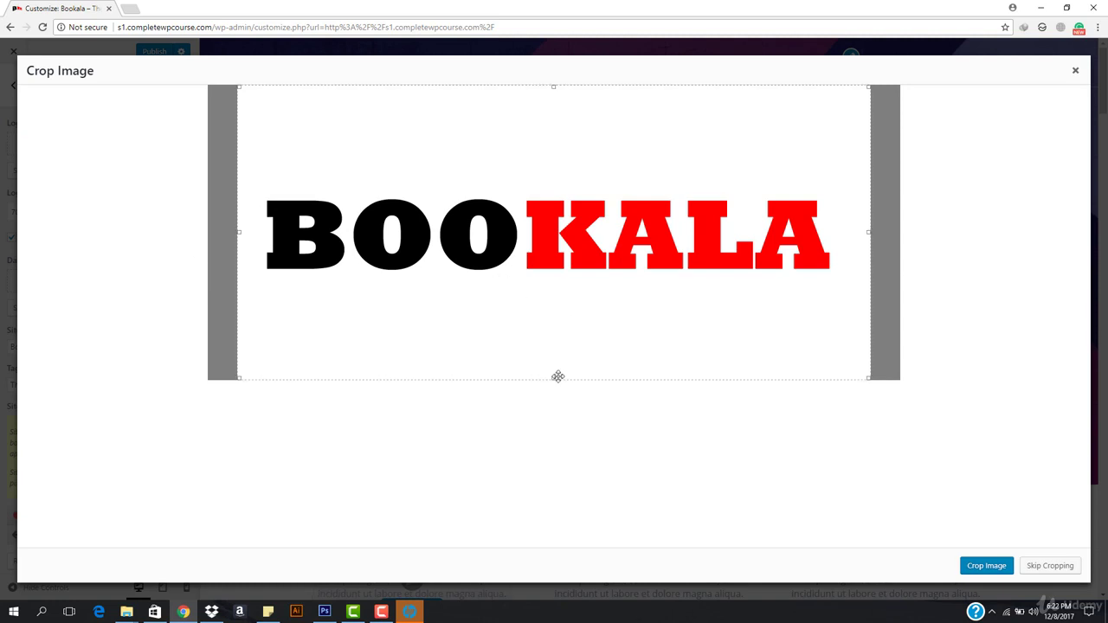
Step: Crop the logo1.png image tightly around the BOOKALA lettering and apply it as the site logo
left_click_drag(555, 377, 579, 279)
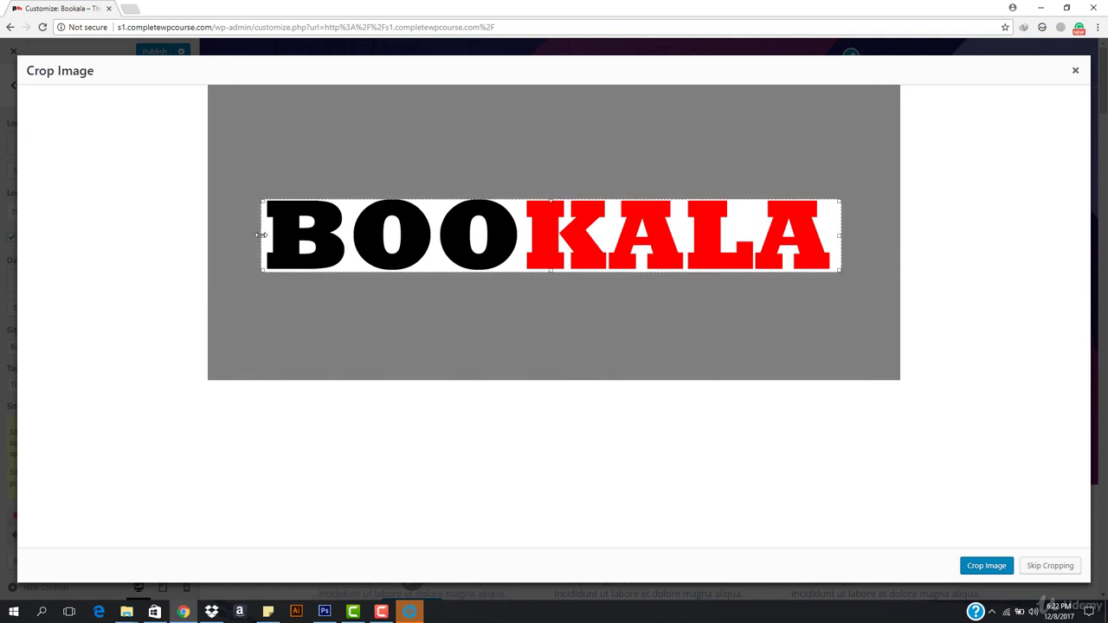
left_click_drag(839, 234, 837, 234)
left_click(986, 567)
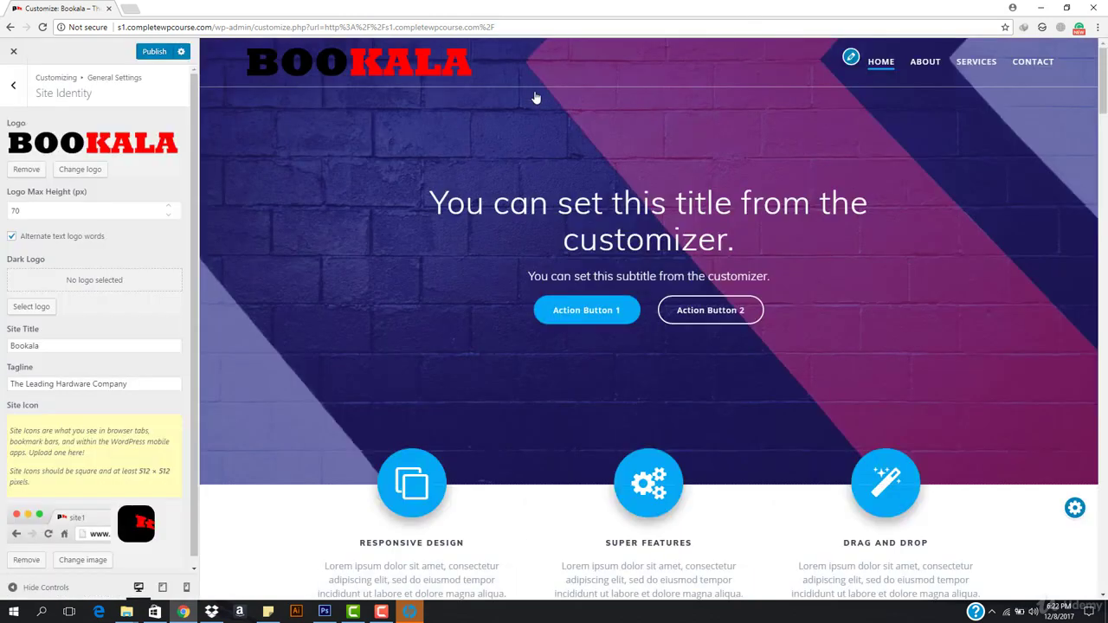
Step: Upload logo 2.png from the Desktop and select it as the Dark Logo
scroll(509, 278, "down", 2)
scroll(500, 283, "up", 2)
scroll(500, 286, "down", 2)
scroll(501, 286, "up", 3)
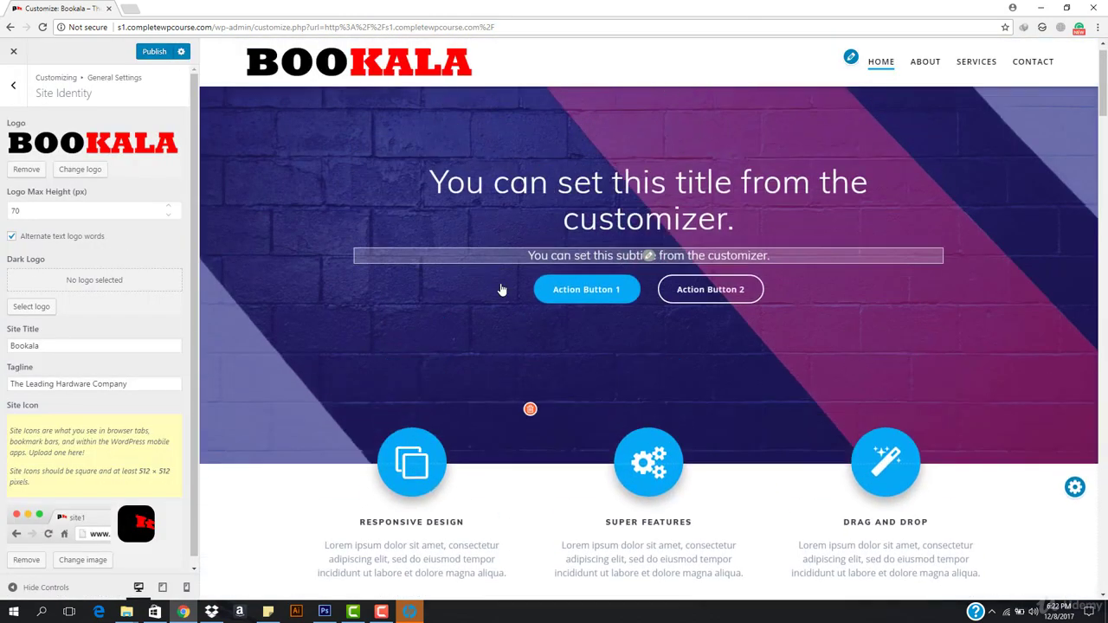
left_click(31, 308)
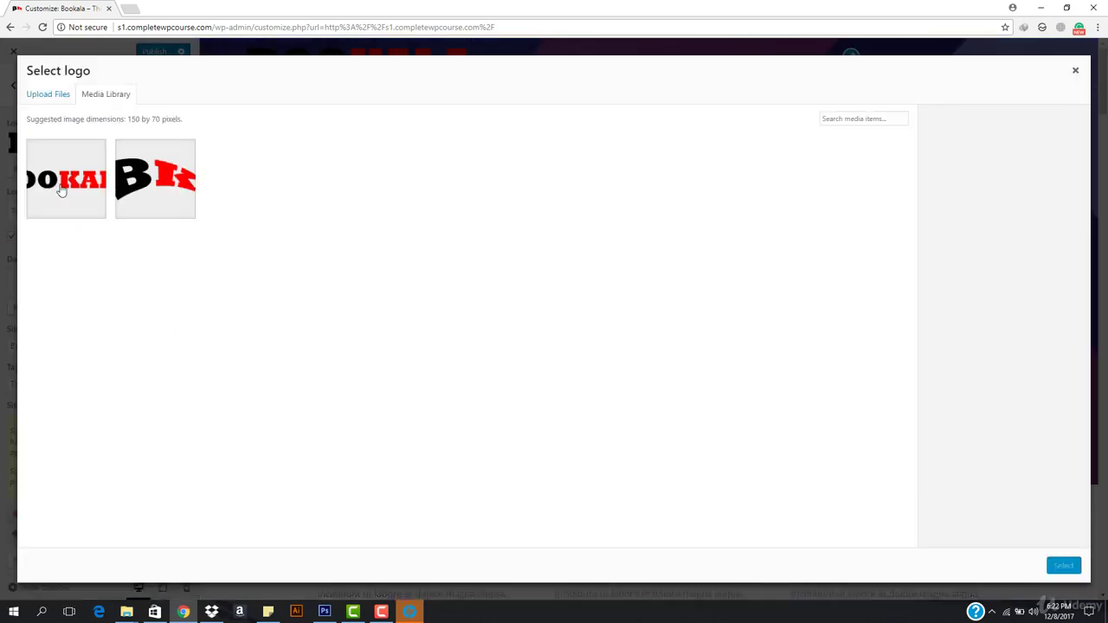
left_click(49, 95)
left_click(521, 310)
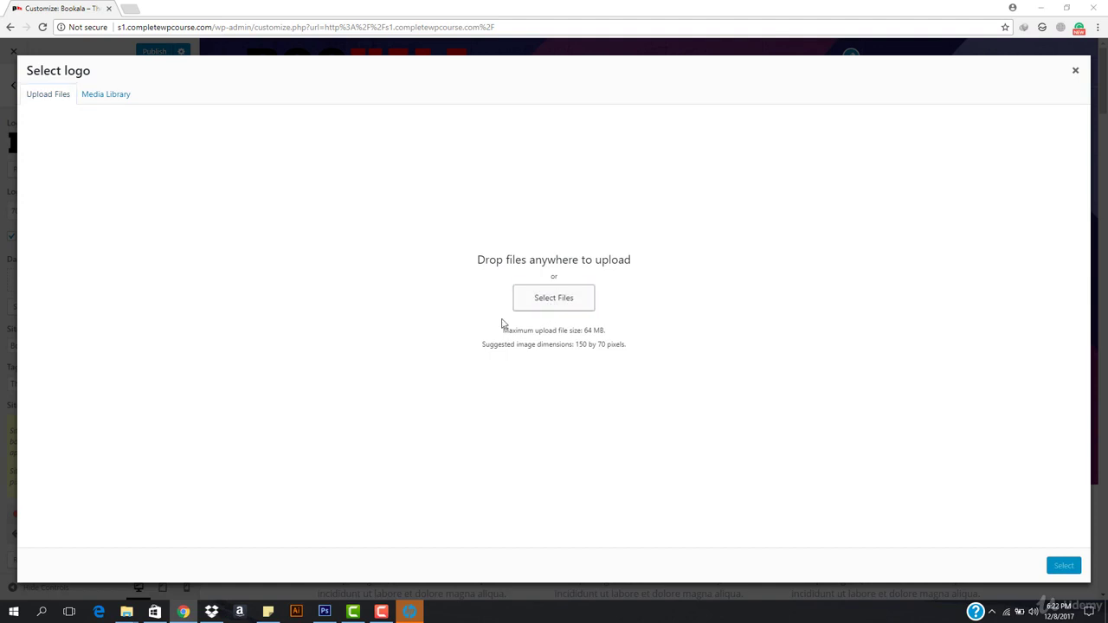
scroll(176, 150, "down", 2)
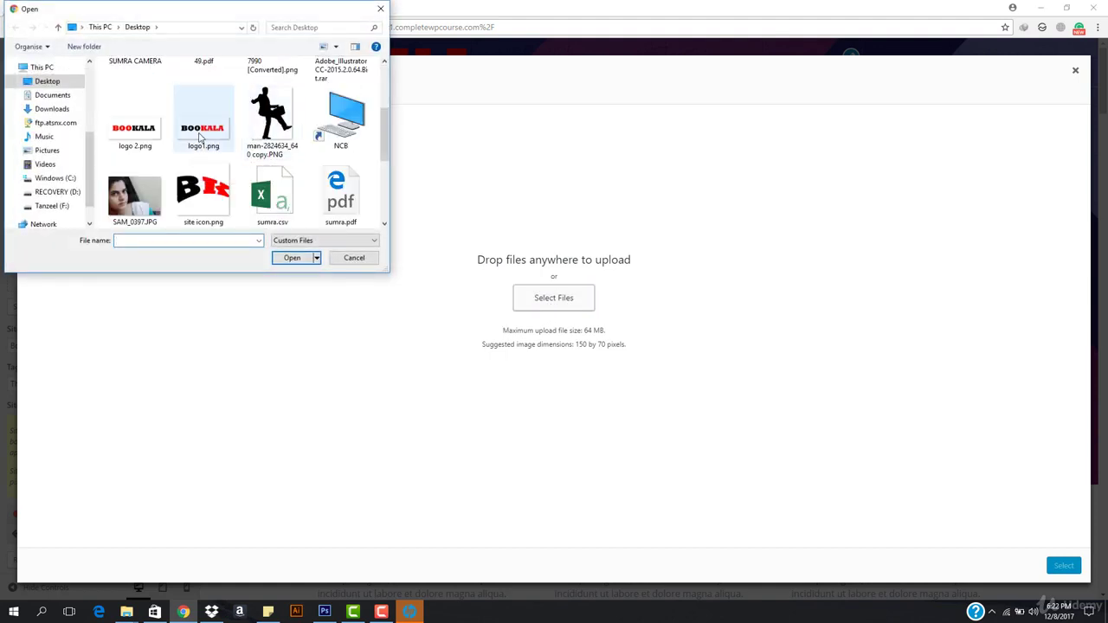
double_click(130, 130)
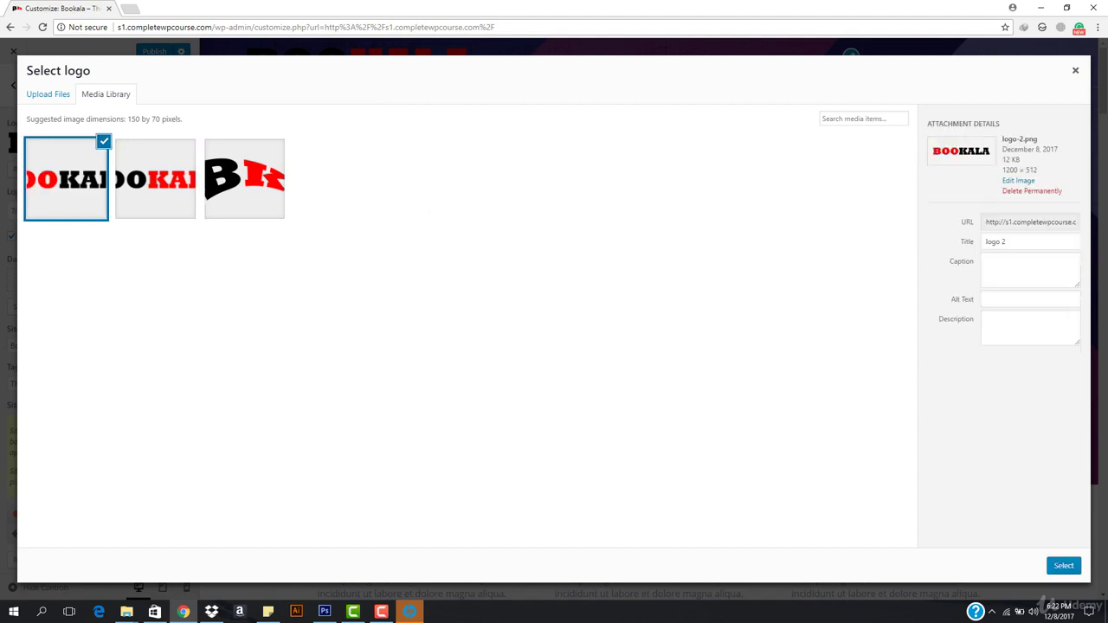
left_click(1061, 566)
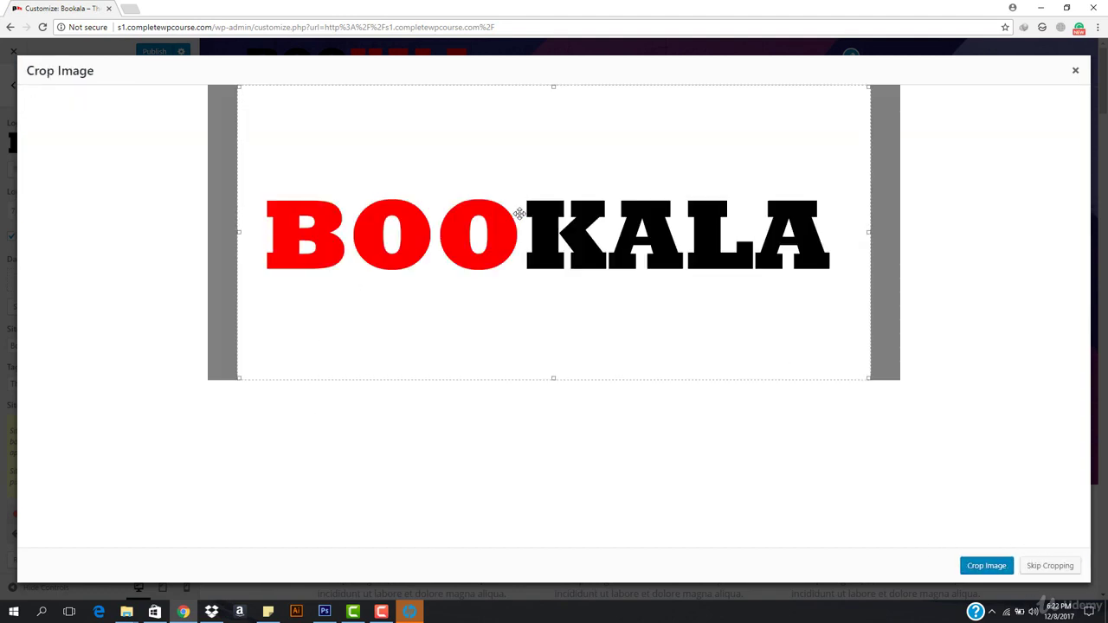
Step: Crop the logo 2.png image closely around the BOOKALA lettering on all sides and apply it as the Dark Logo
left_click_drag(569, 381, 569, 279)
left_click_drag(557, 90, 558, 197)
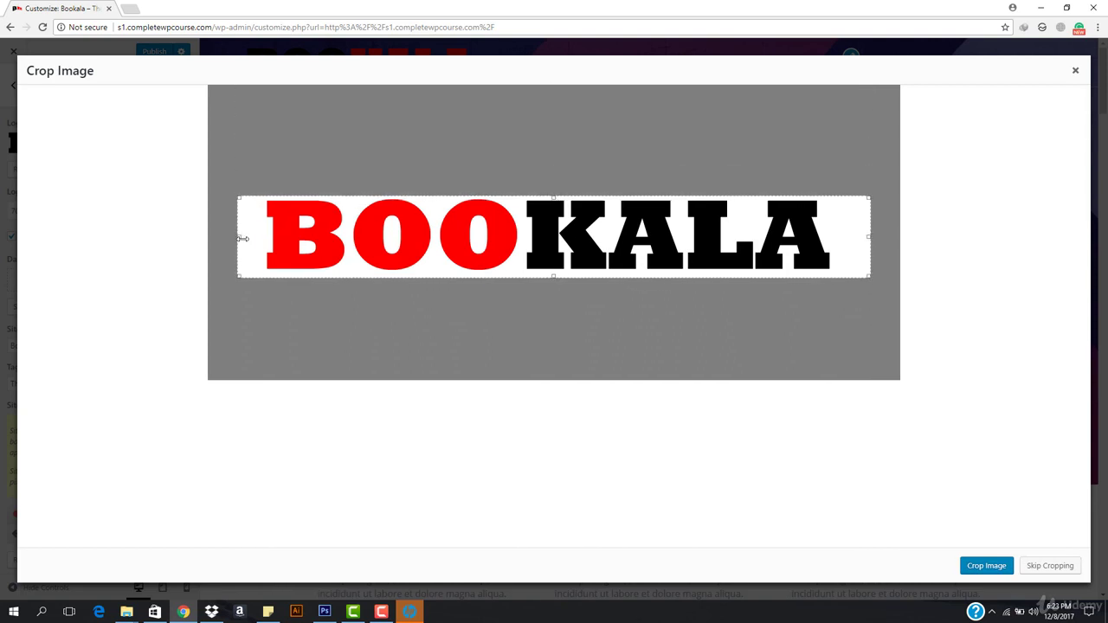
left_click_drag(241, 238, 260, 238)
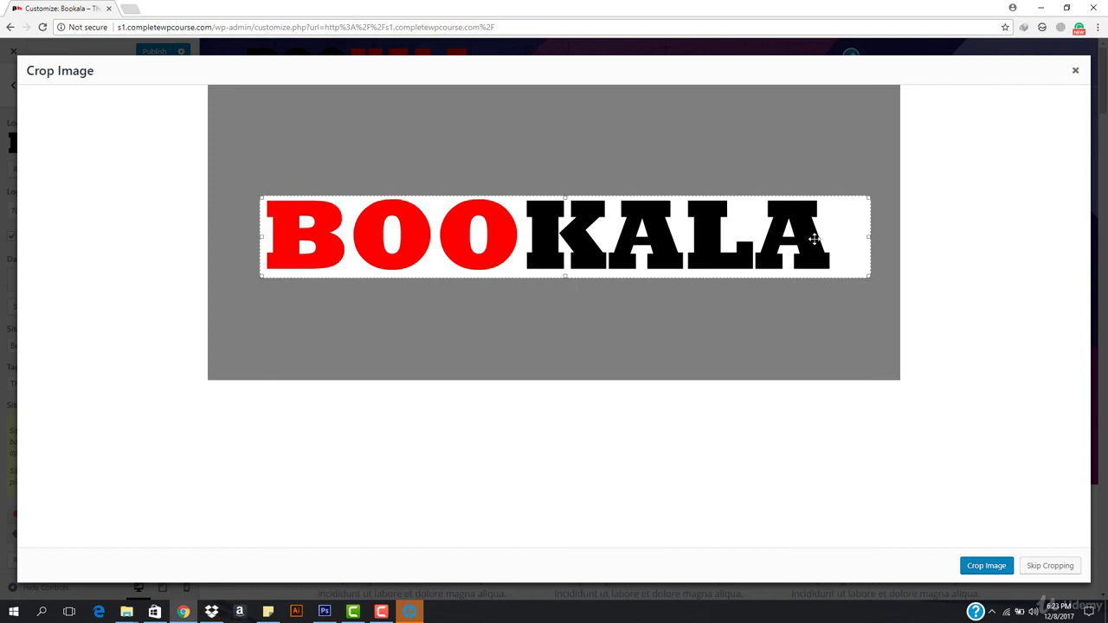
left_click_drag(867, 236, 833, 236)
left_click(986, 566)
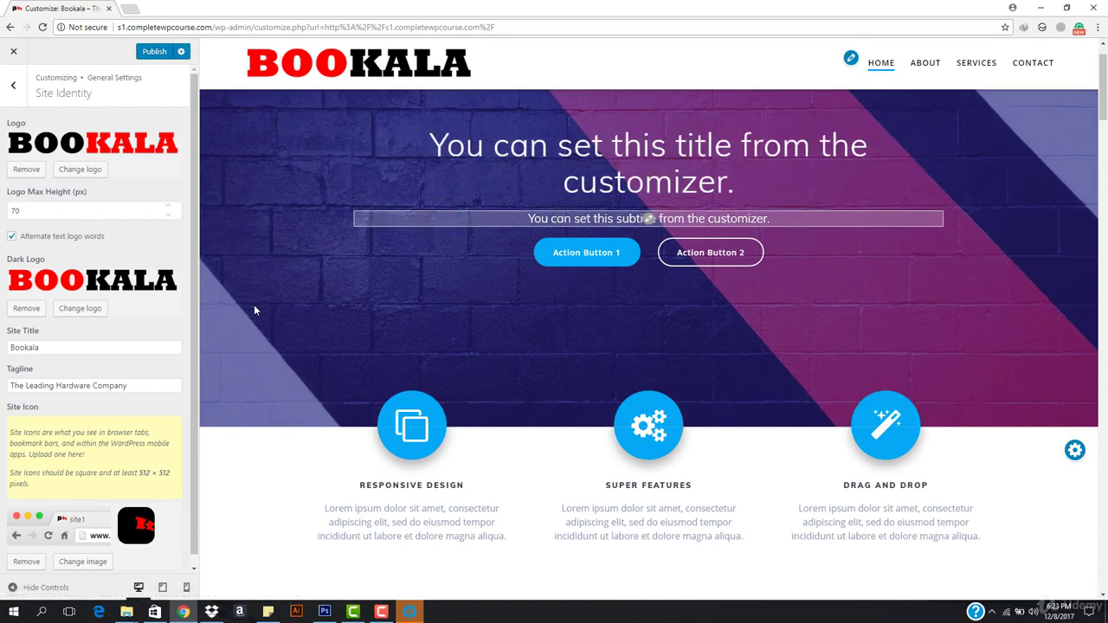
Step: Review the remaining Site Identity options plus the Colors and Background Image settings, and return to the main customizer list
scroll(84, 333, "down", 1)
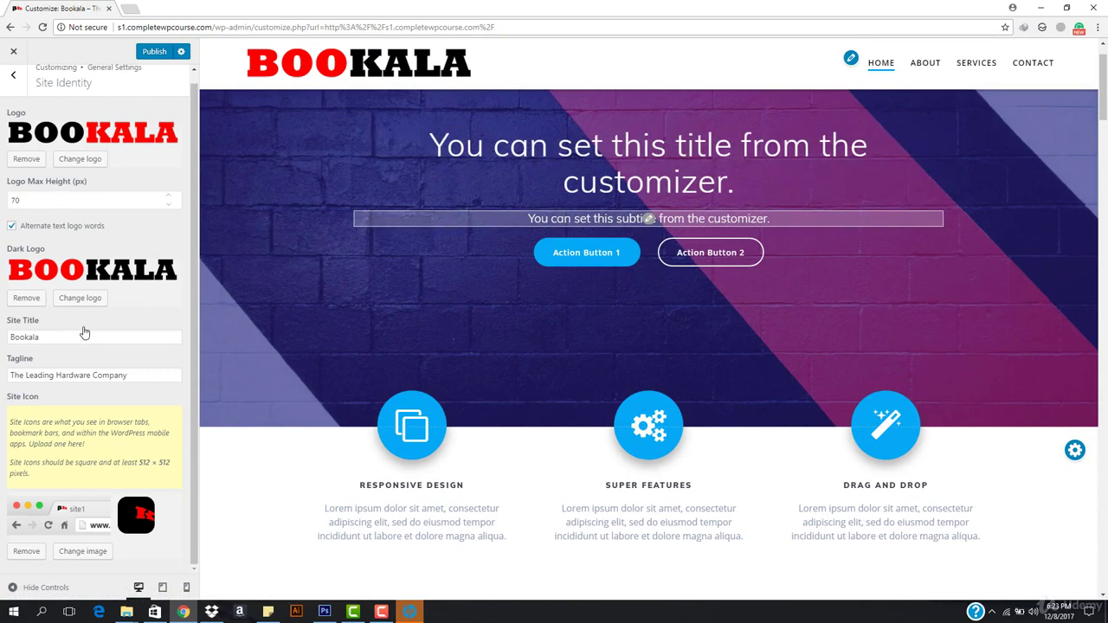
double_click(168, 197)
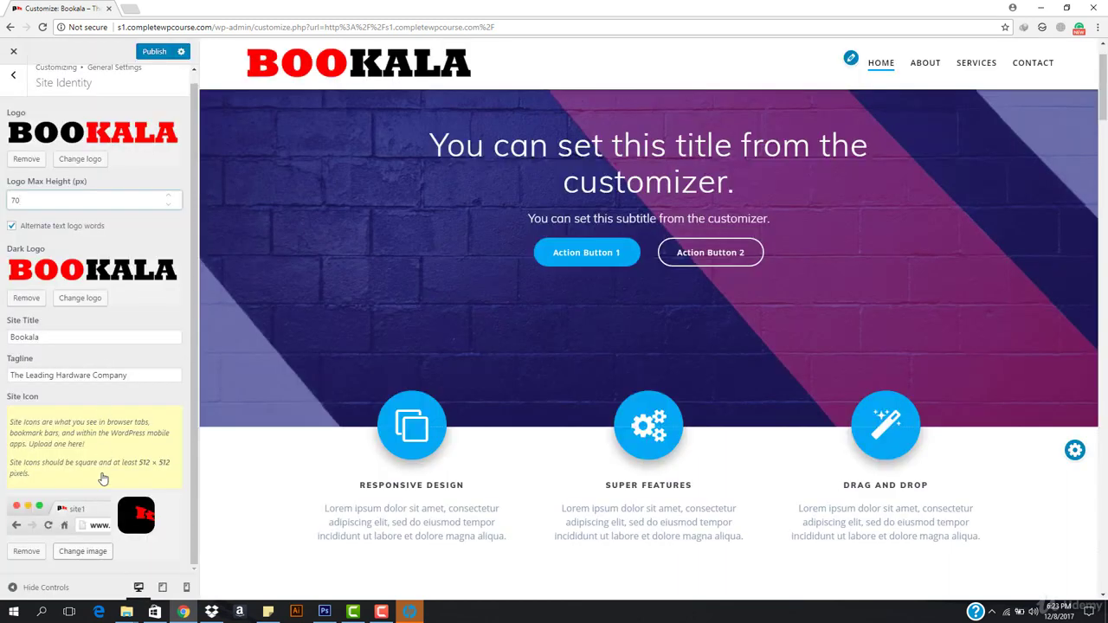
left_click(9, 87)
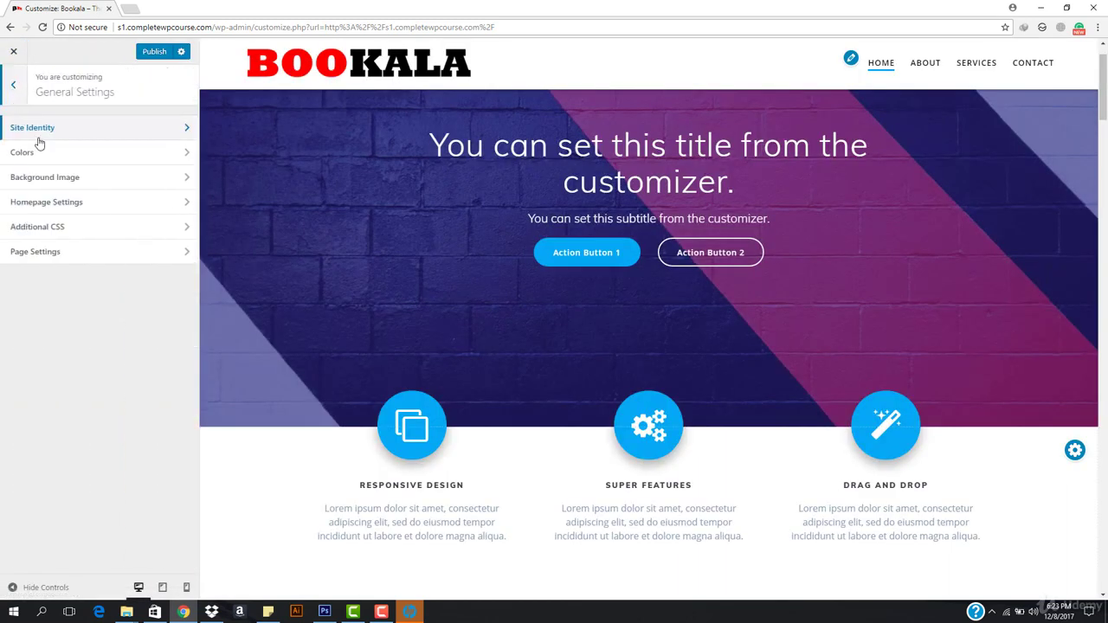
left_click(52, 158)
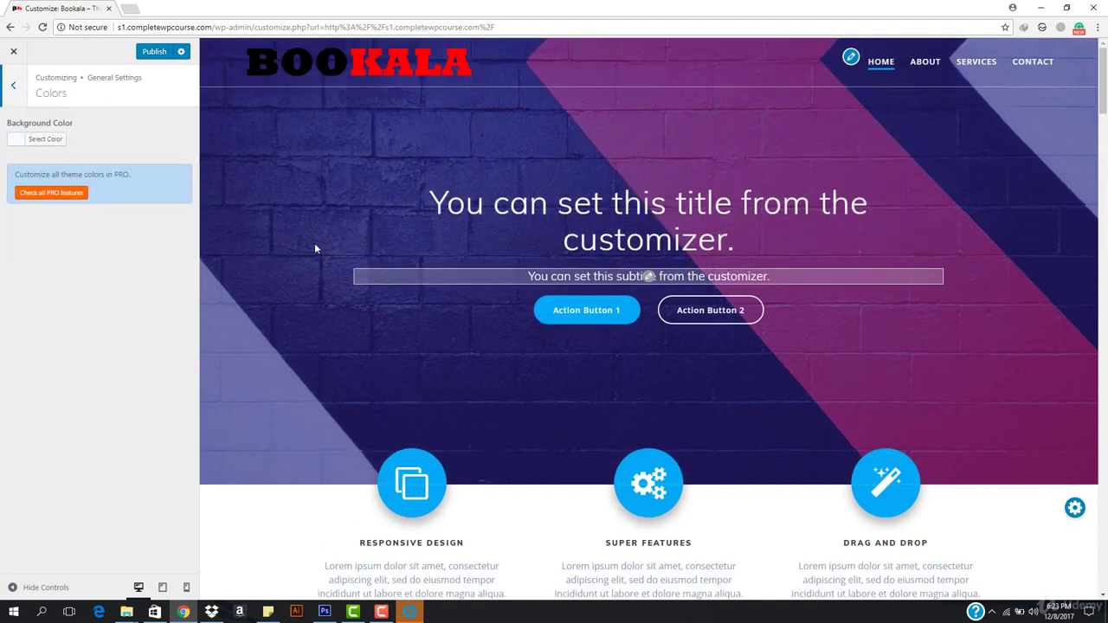
scroll(308, 248, "down", 3)
scroll(260, 260, "up", 3)
left_click(21, 88)
left_click(60, 177)
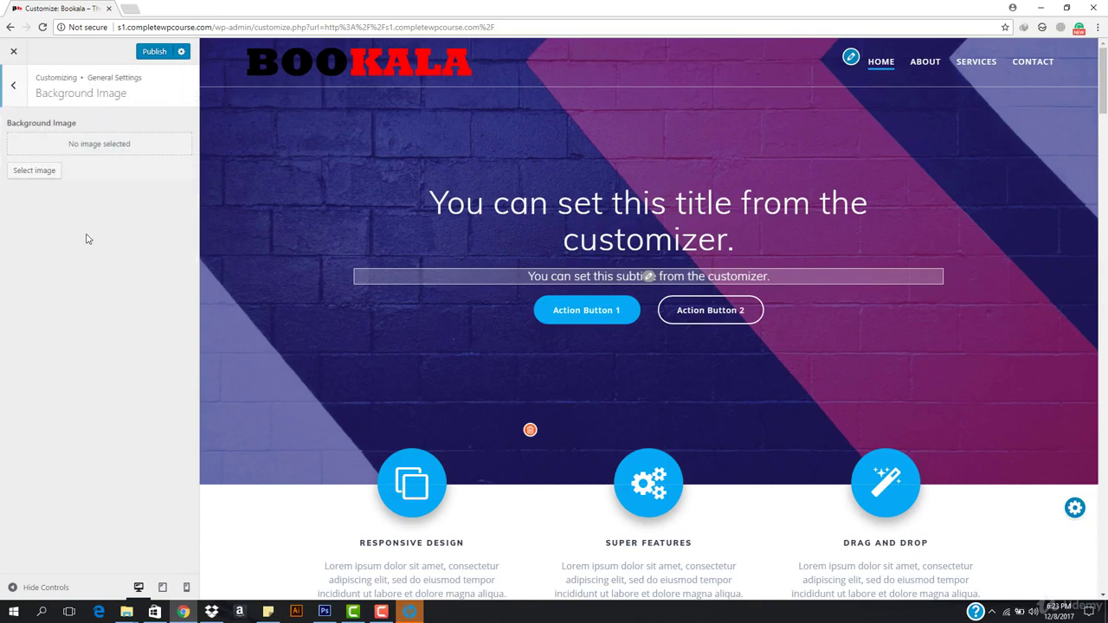
left_click(11, 87)
scroll(432, 329, "down", 5)
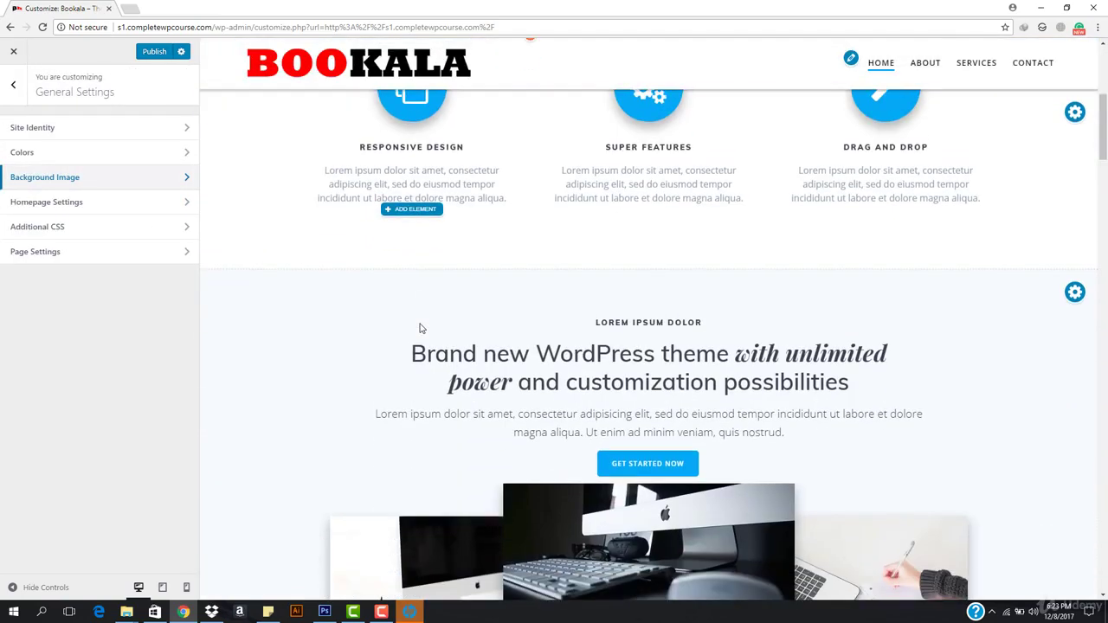
scroll(405, 350, "up", 5)
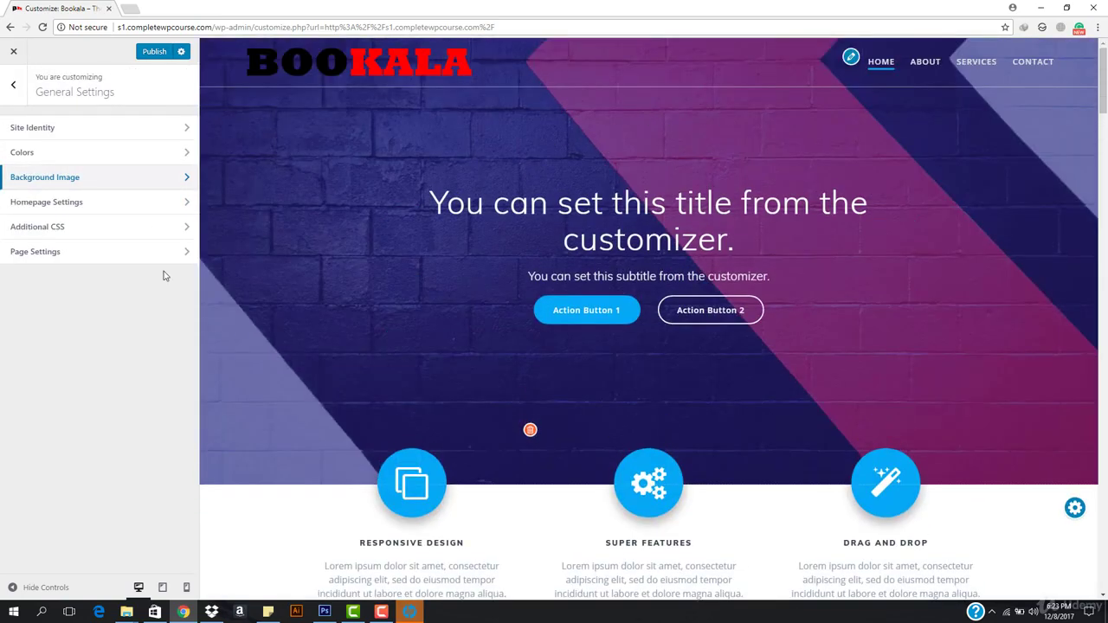
left_click(10, 87)
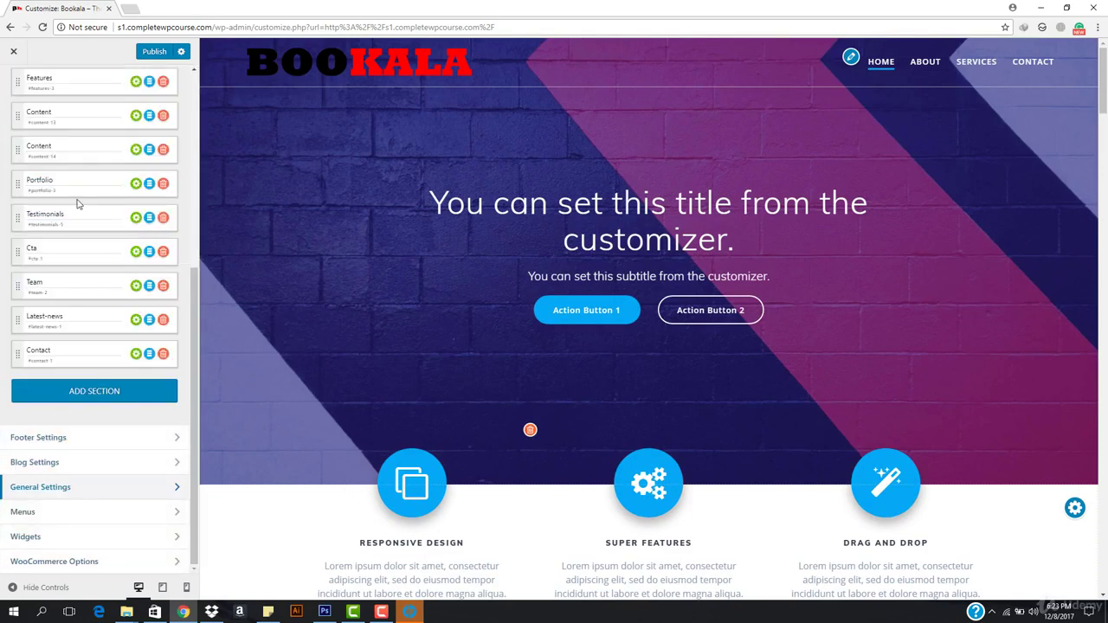
Step: Replace the hero section's title text in the front page preview with BOOKALA
scroll(76, 271, "up", 4)
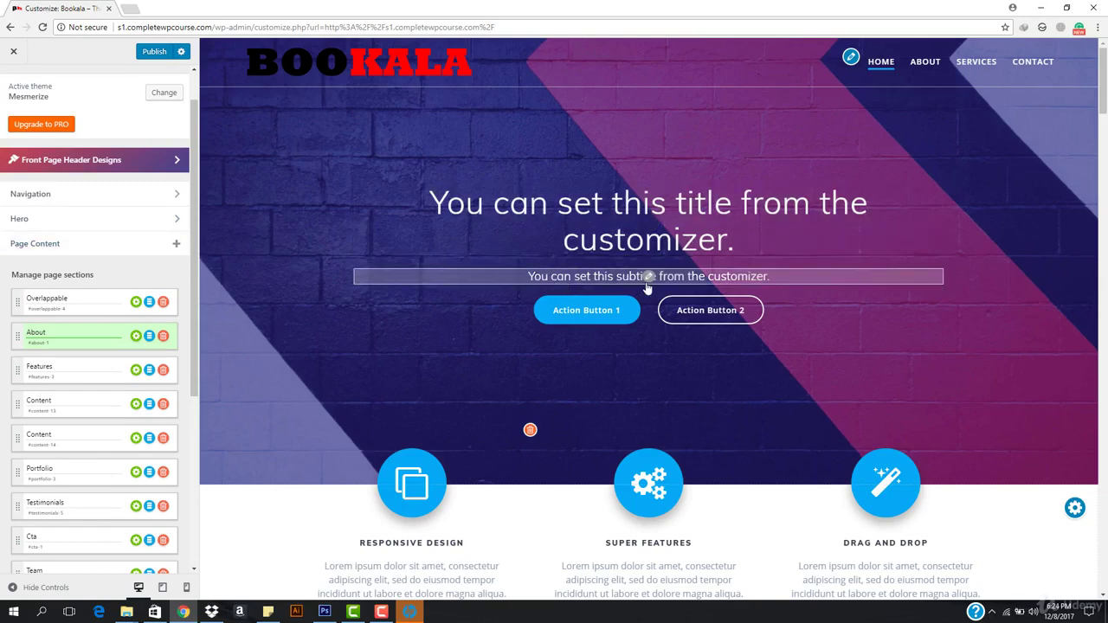
scroll(594, 373, "down", 3)
scroll(584, 379, "down", 9)
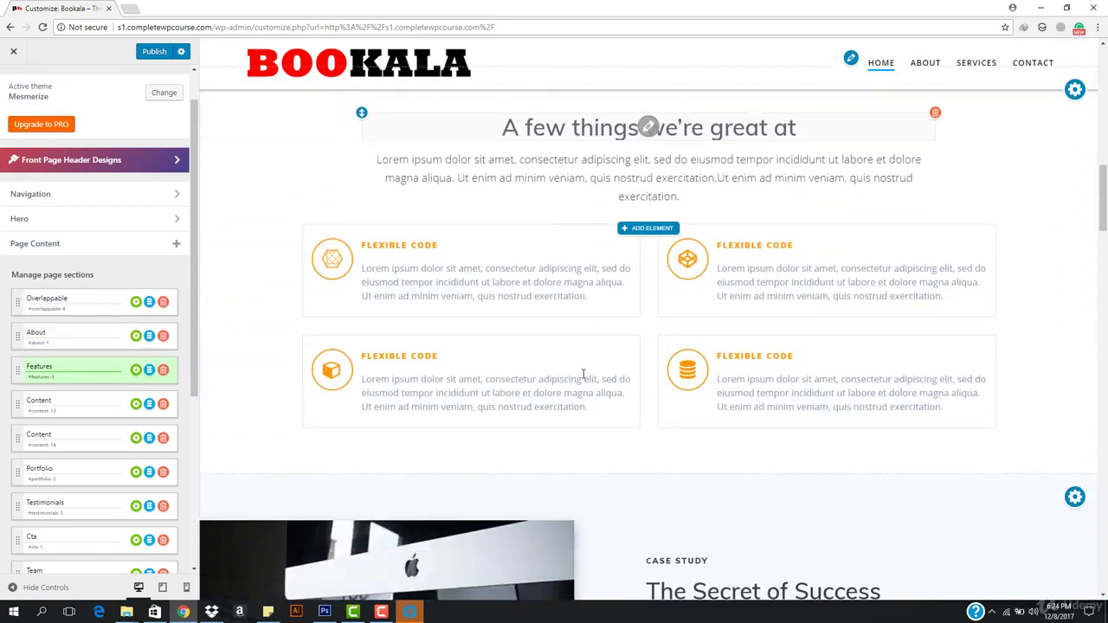
scroll(584, 379, "down", 2)
scroll(514, 356, "up", 7)
scroll(563, 335, "up", 7)
left_click(597, 229)
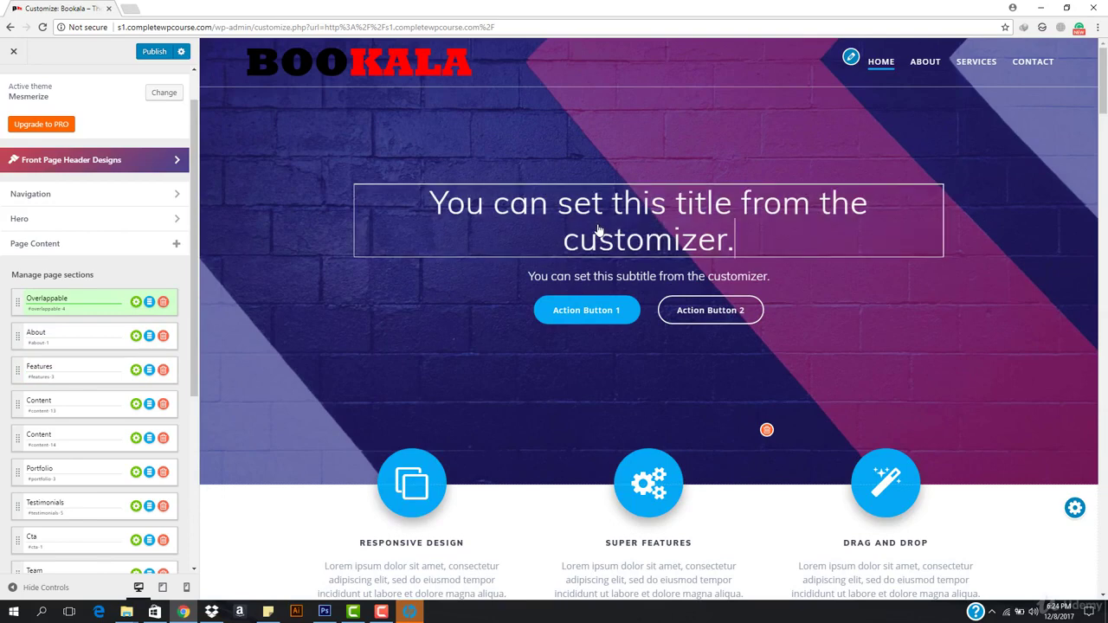
triple_click(615, 239)
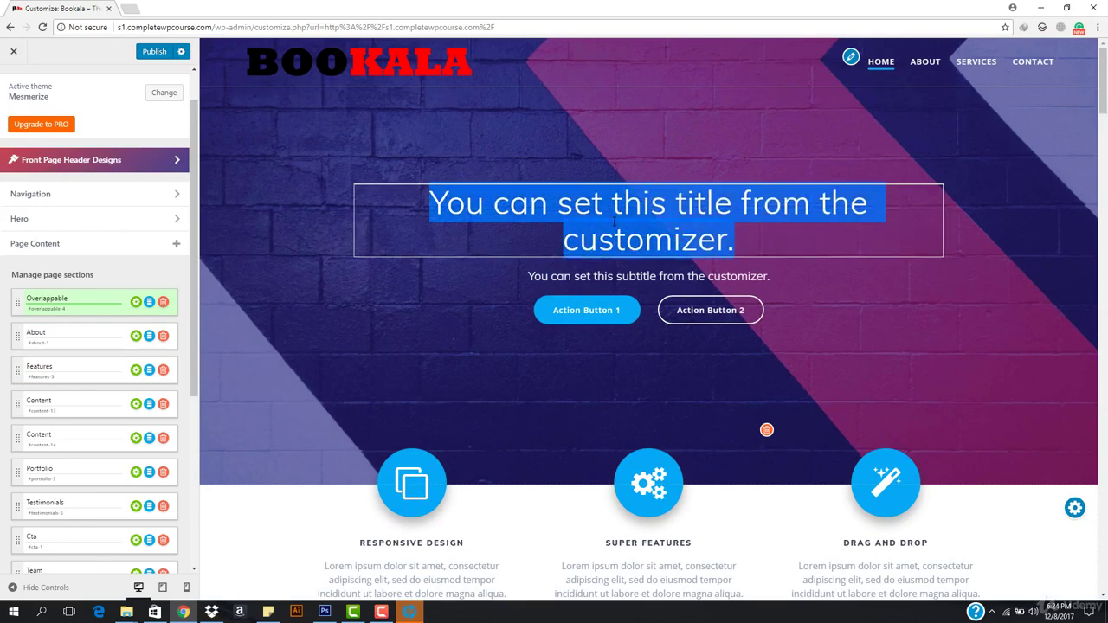
type("BOOKALA")
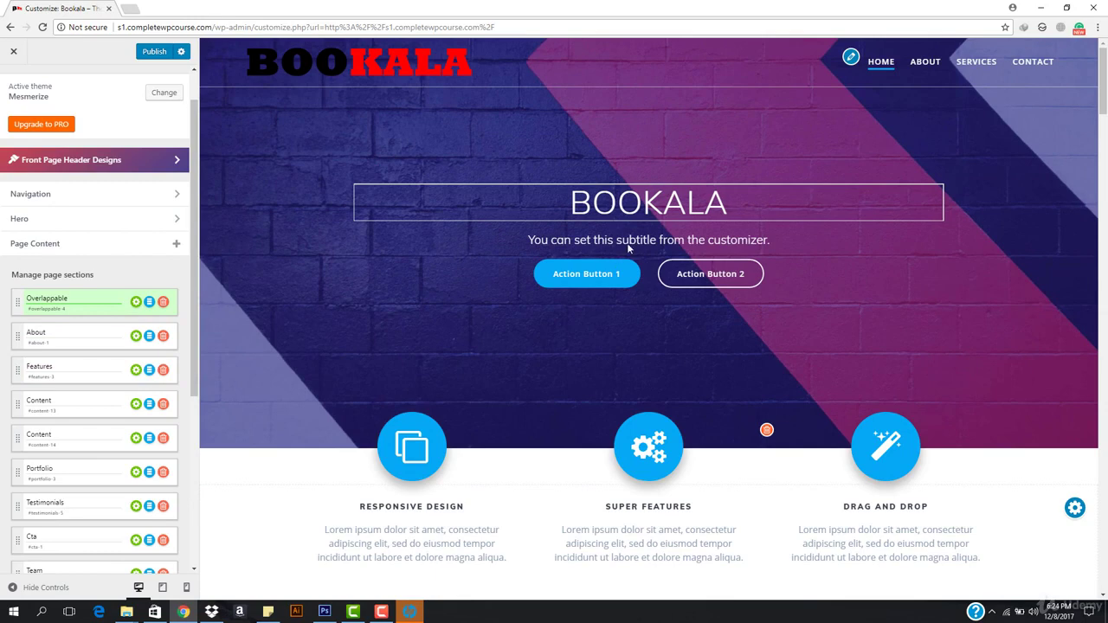
Step: Replace the hero section's subtitle with THE WORLDs LEADING HARDWARE COMPANY!
left_click(629, 243)
triple_click(629, 242)
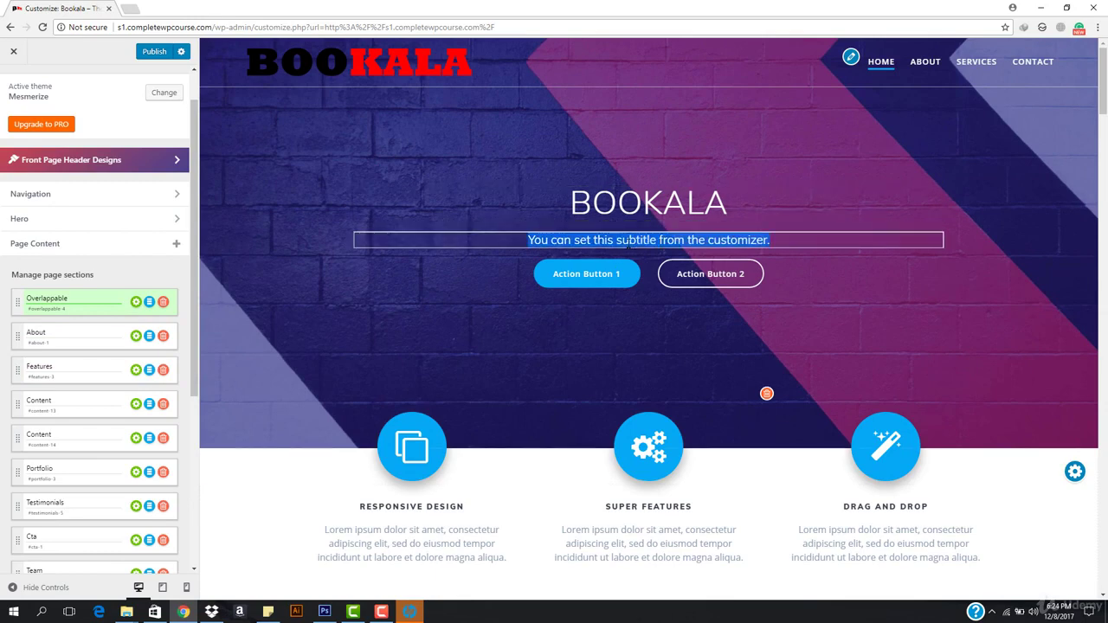
type("THE WORLDs ")
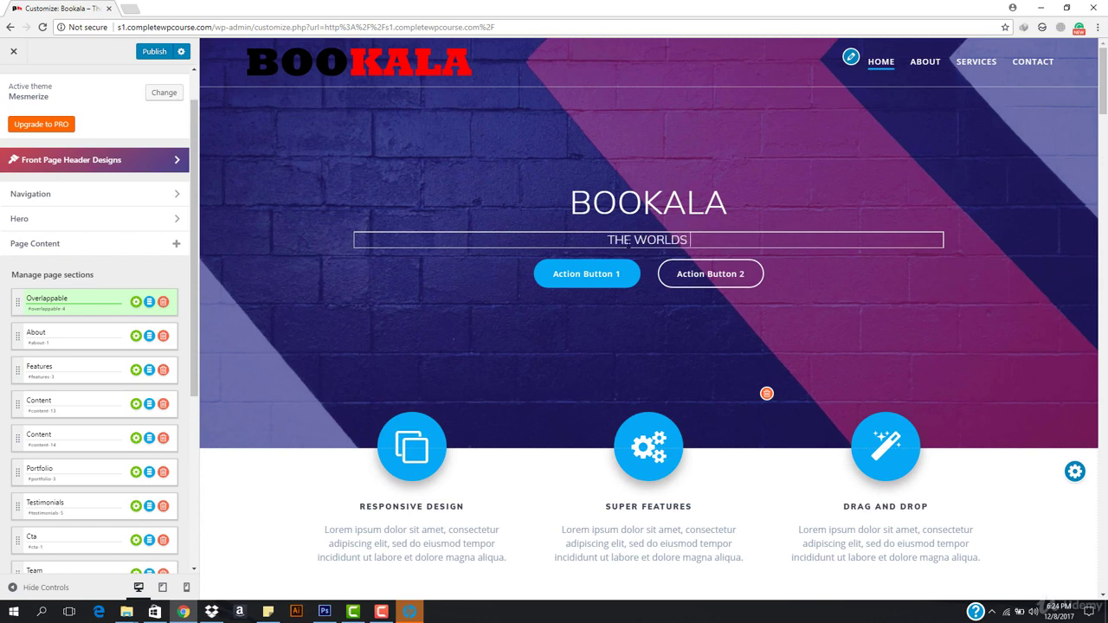
type("LEAD")
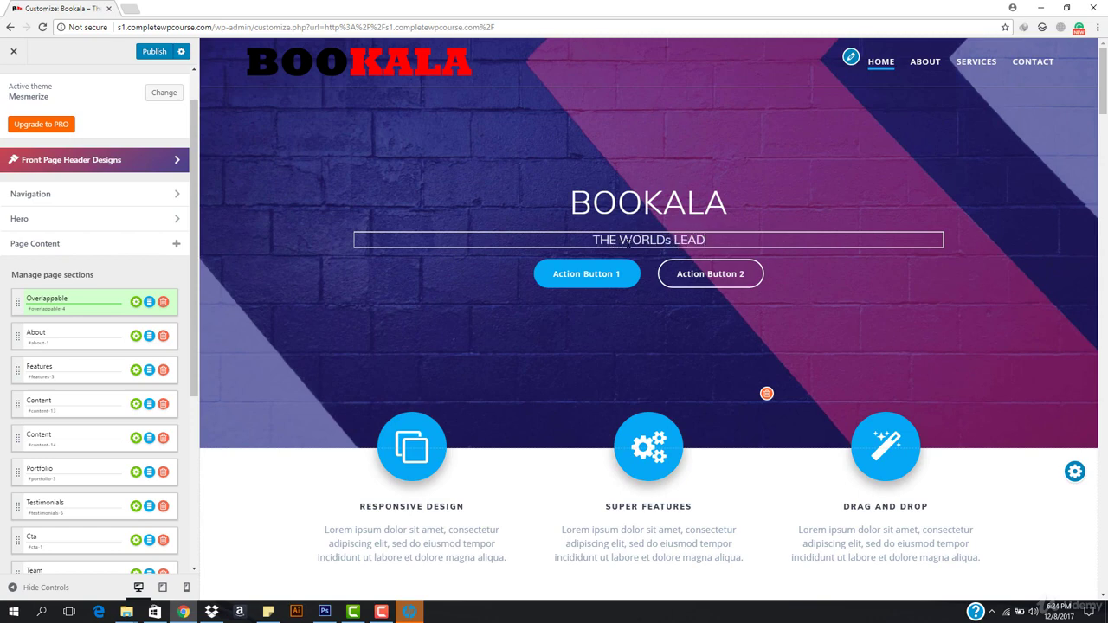
type("ING HARDWARTE")
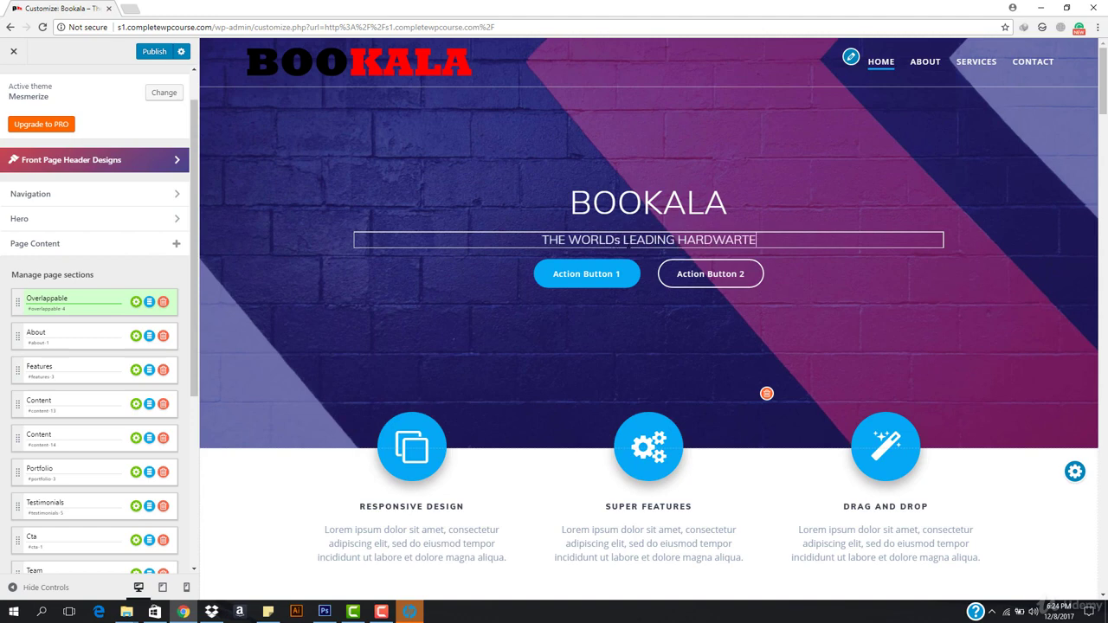
type("https://www.youtube.com/watch?v=8g8BQF-ZWDk")
key("BackSpace")
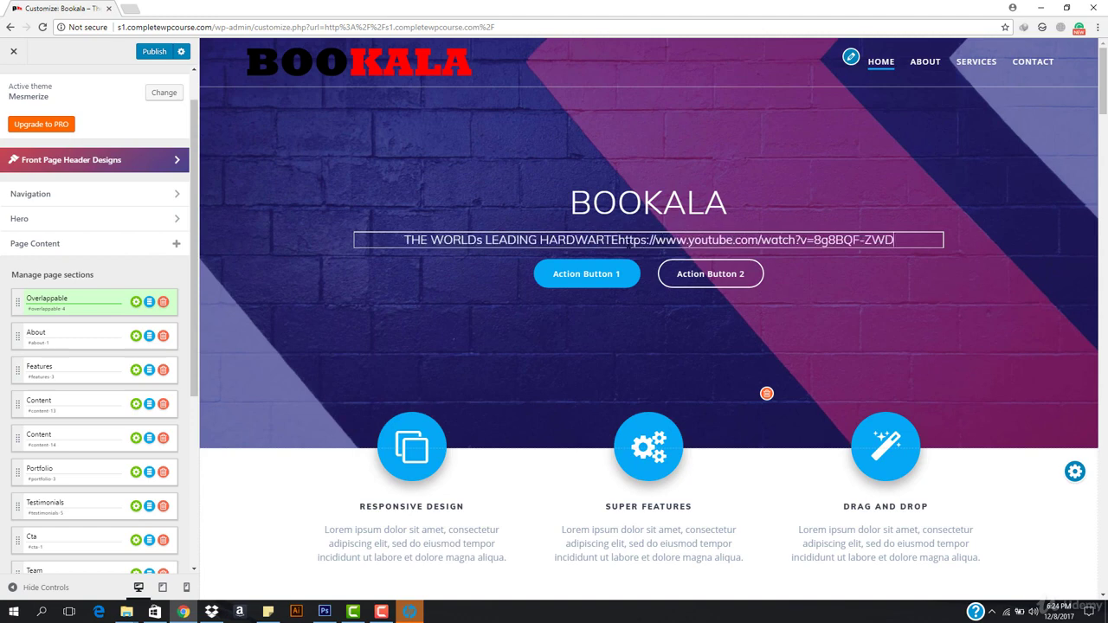
type("k")
key("BackSpace")
key("BackSpace")
key("BackSpace")
key("BackSpace")
key("BackSpace")
key("BackSpace")
key("BackSpace")
key("BackSpace")
key("BackSpace")
key("BackSpace")
key("BackSpace")
key("BackSpace")
key("BackSpace")
key("BackSpace")
key("BackSpace")
key("BackSpace")
key("BackSpace")
key("BackSpace")
key("BackSpace")
key("BackSpace")
key("BackSpace")
key("BackSpace")
key("BackSpace")
key("BackSpace")
key("BackSpace")
key("BackSpace")
key("BackSpace")
key("BackSpace")
key("BackSpace")
type("E ")
type("COM")
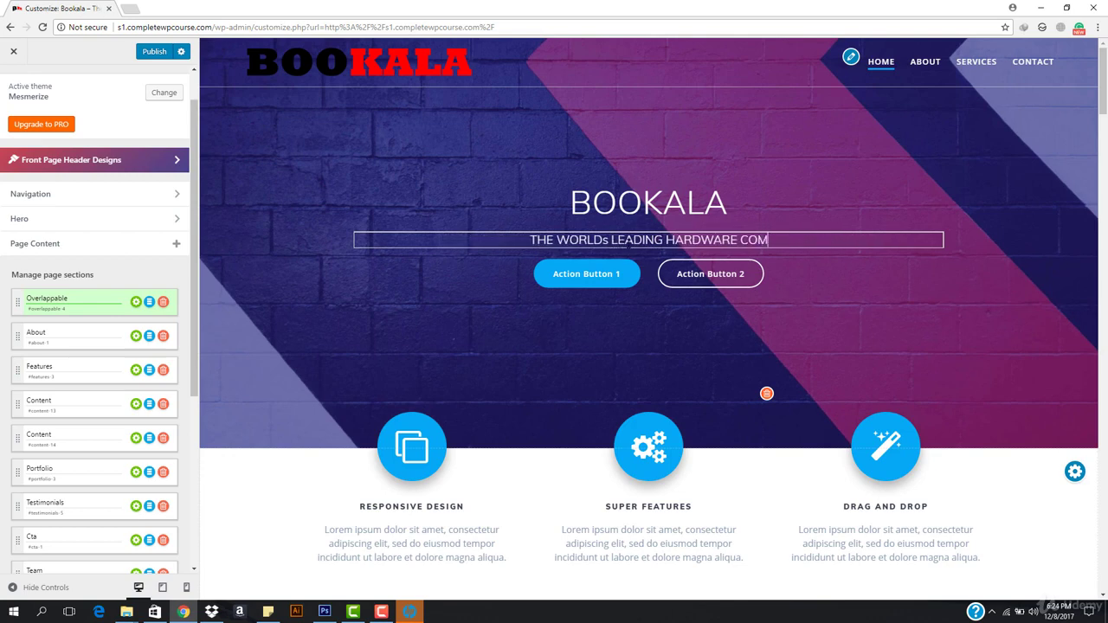
type("PANY!!")
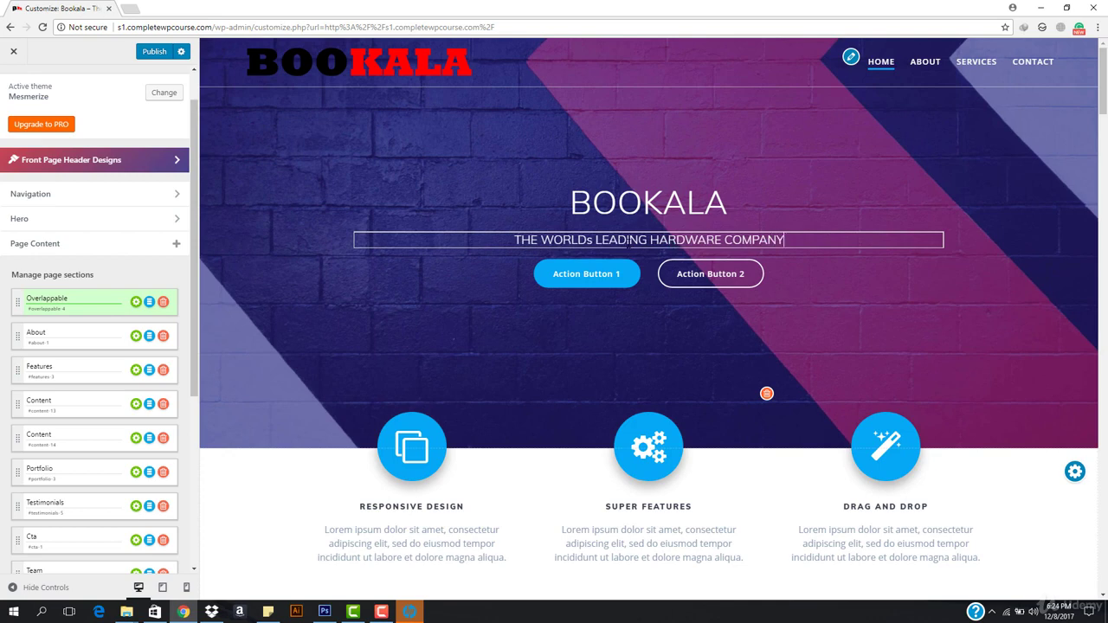
key("BackSpace")
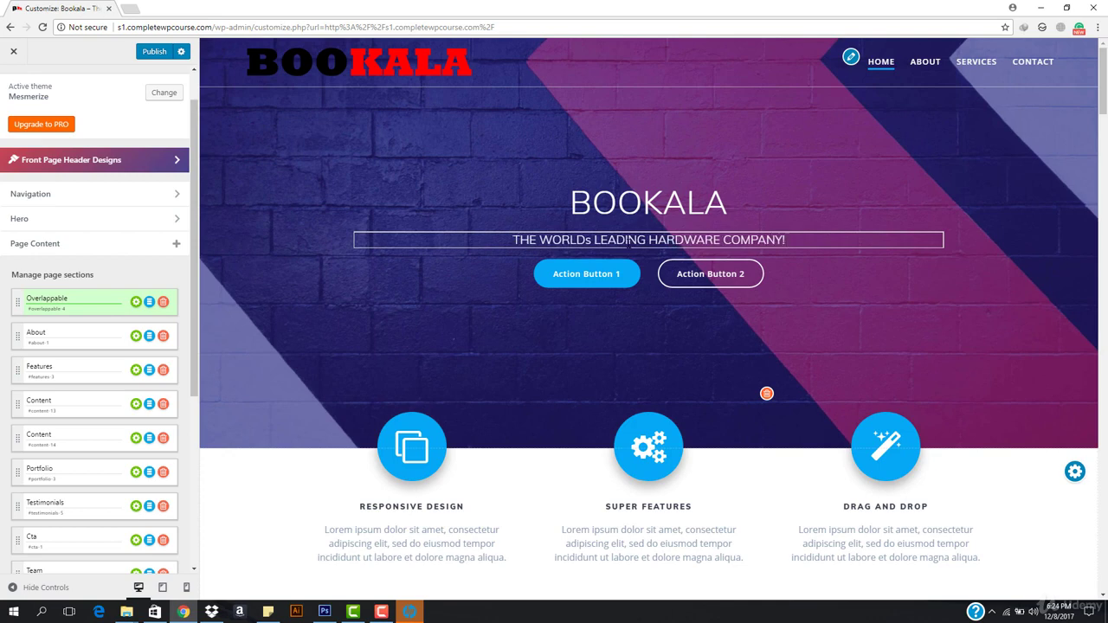
Step: Set the first hero button's text to About Us, keeping its # link and Same tab target, and apply the change
left_click(578, 275)
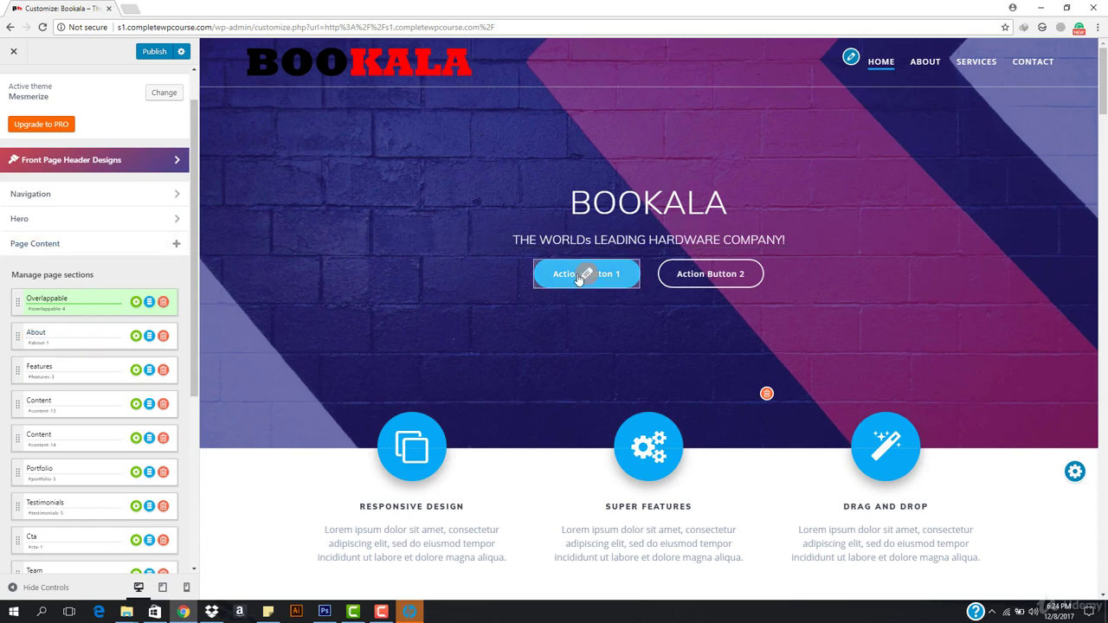
left_click(587, 276)
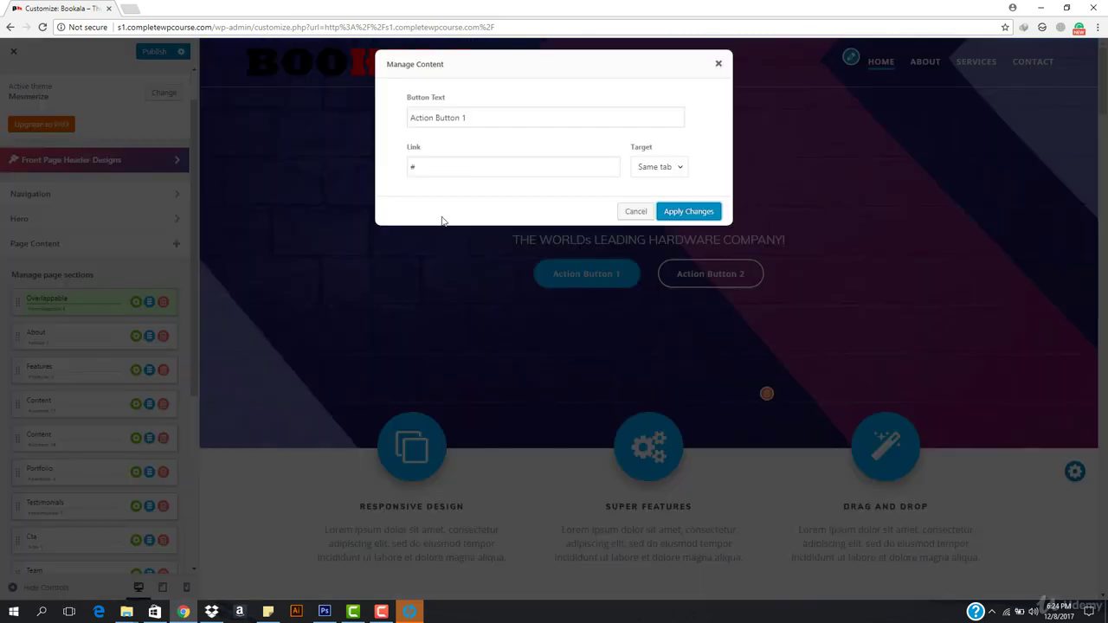
triple_click(496, 117)
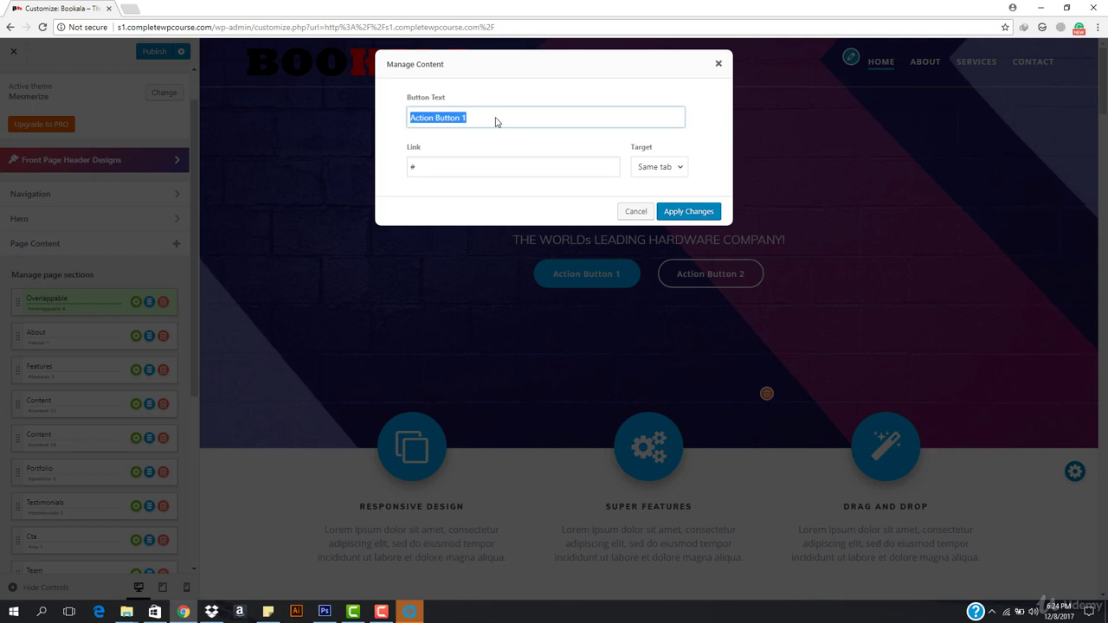
type("About Us")
key("Tab")
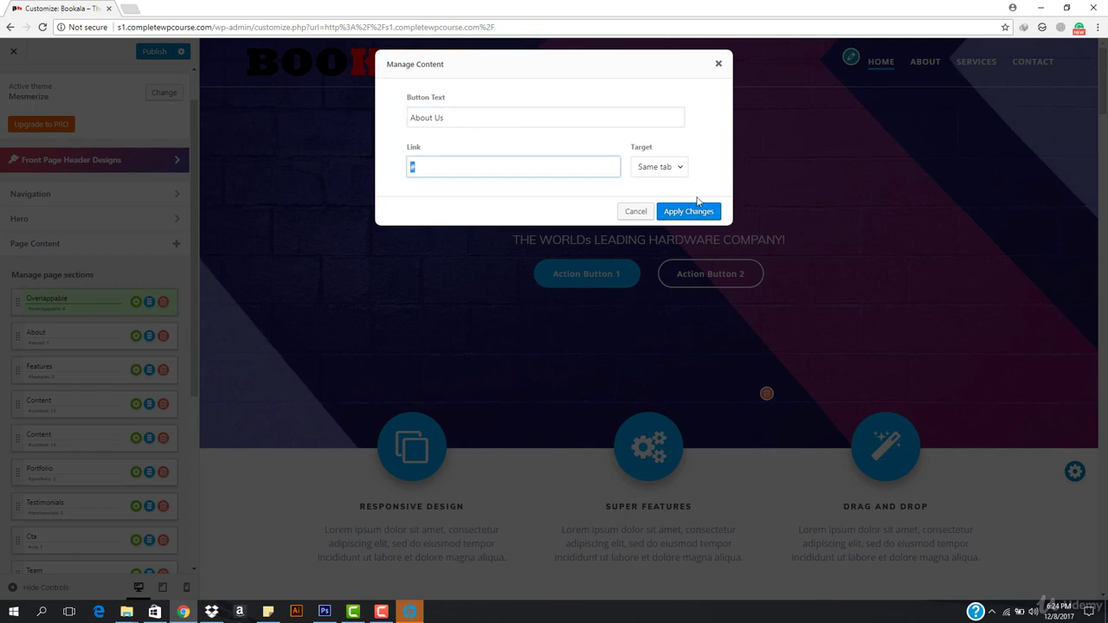
left_click(677, 170)
left_click(679, 179)
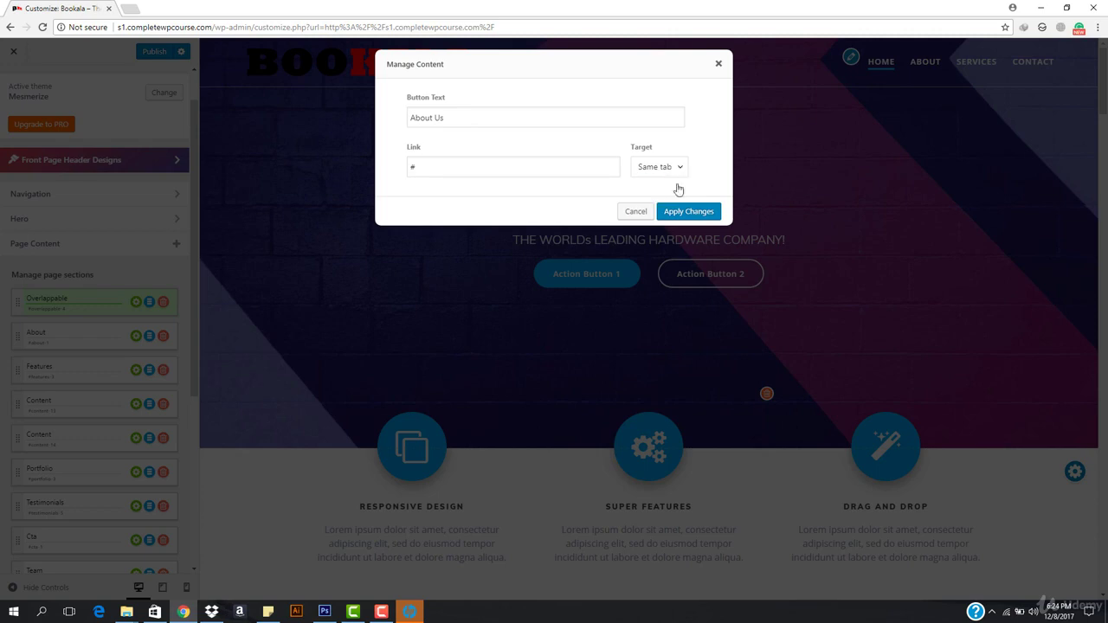
left_click(686, 213)
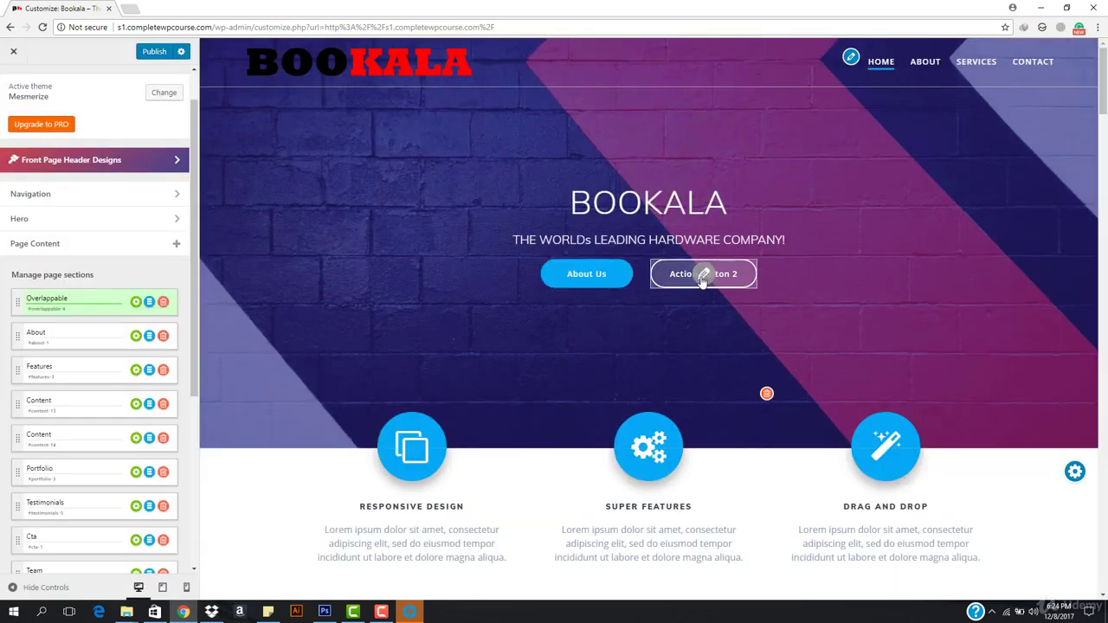
Step: Set the second hero button's text to Get a Quote with the # link and Same tab target, and apply the change
left_click(703, 275)
left_click(529, 118)
key("ctrl+a")
type("G")
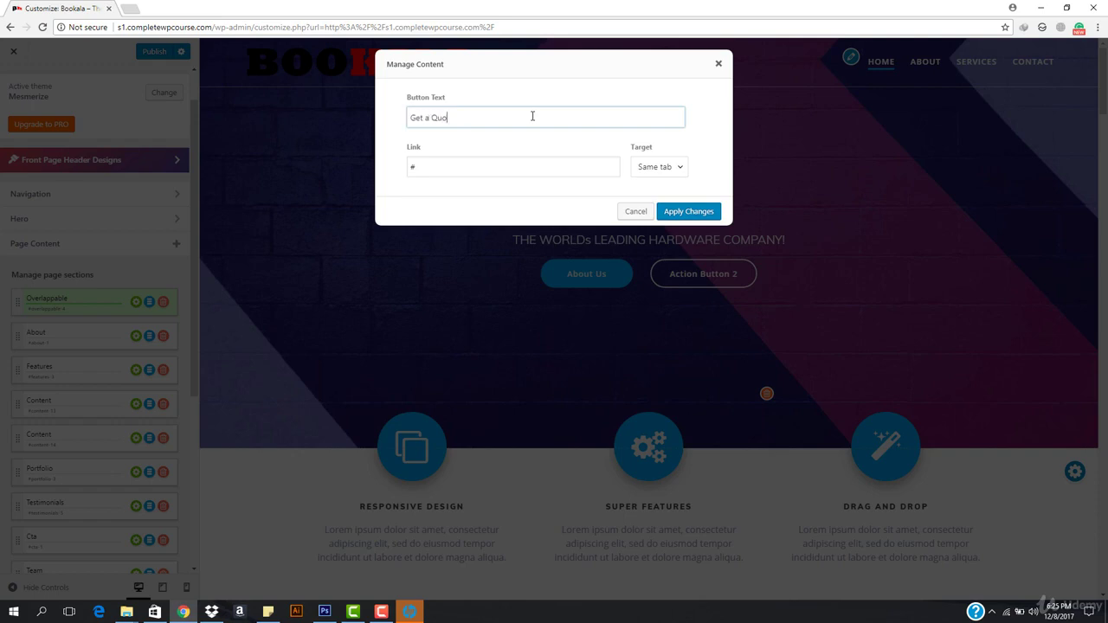
left_click(486, 168)
key("ctrl+a")
left_click(660, 168)
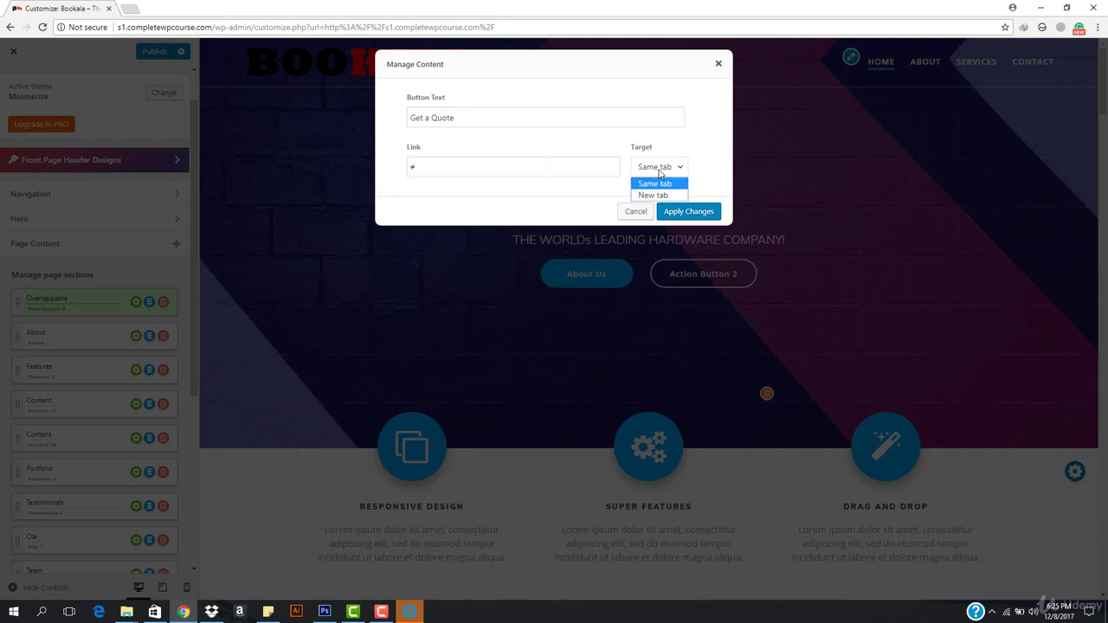
left_click(656, 183)
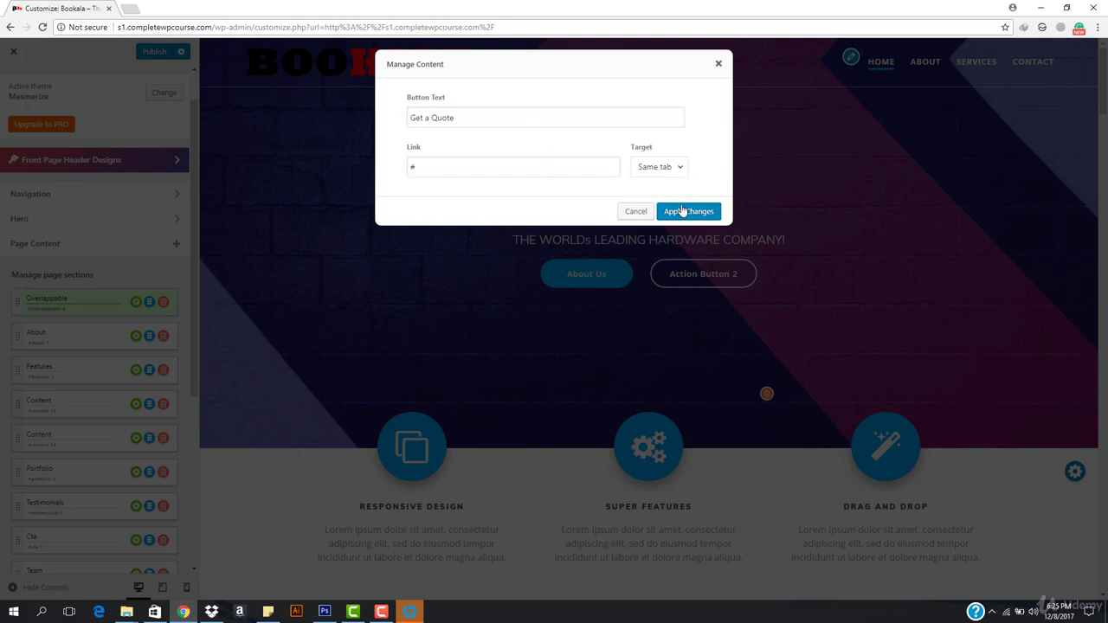
left_click(688, 213)
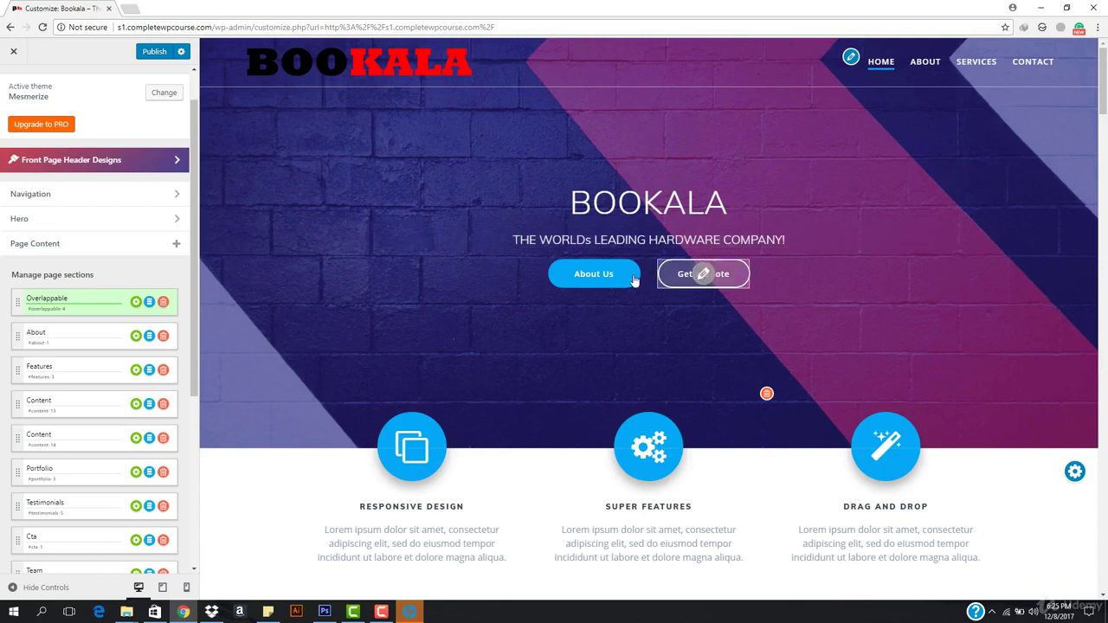
Step: Examine the Responsive Design feature's icon settings and browse the Font Awesome icon choices without picking a different icon
scroll(598, 260, "down", 2)
scroll(562, 305, "up", 2)
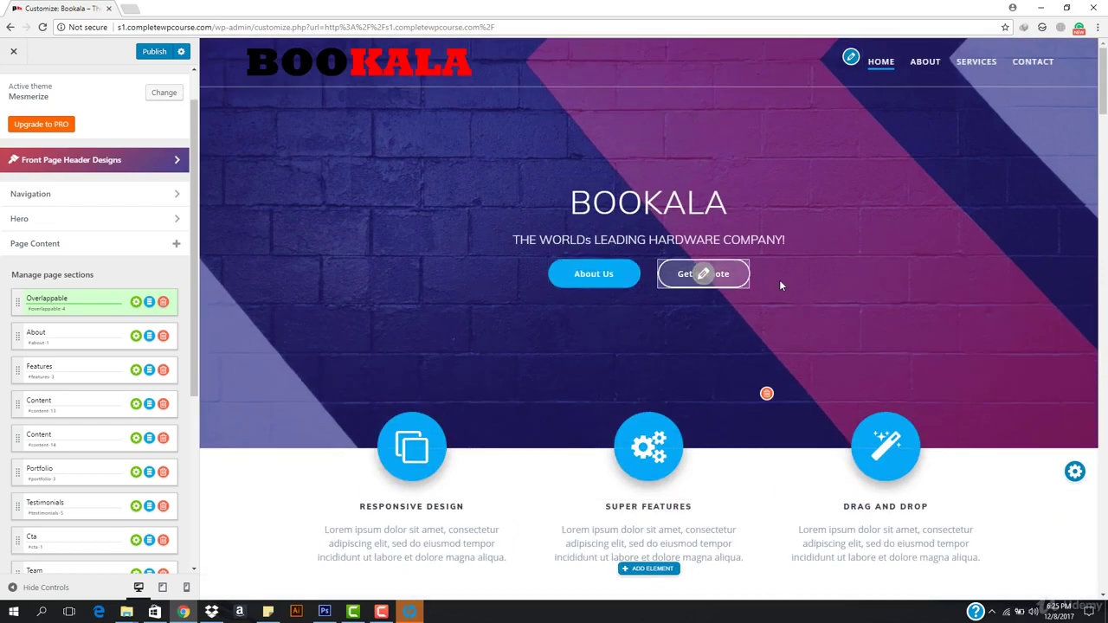
scroll(683, 300, "down", 2)
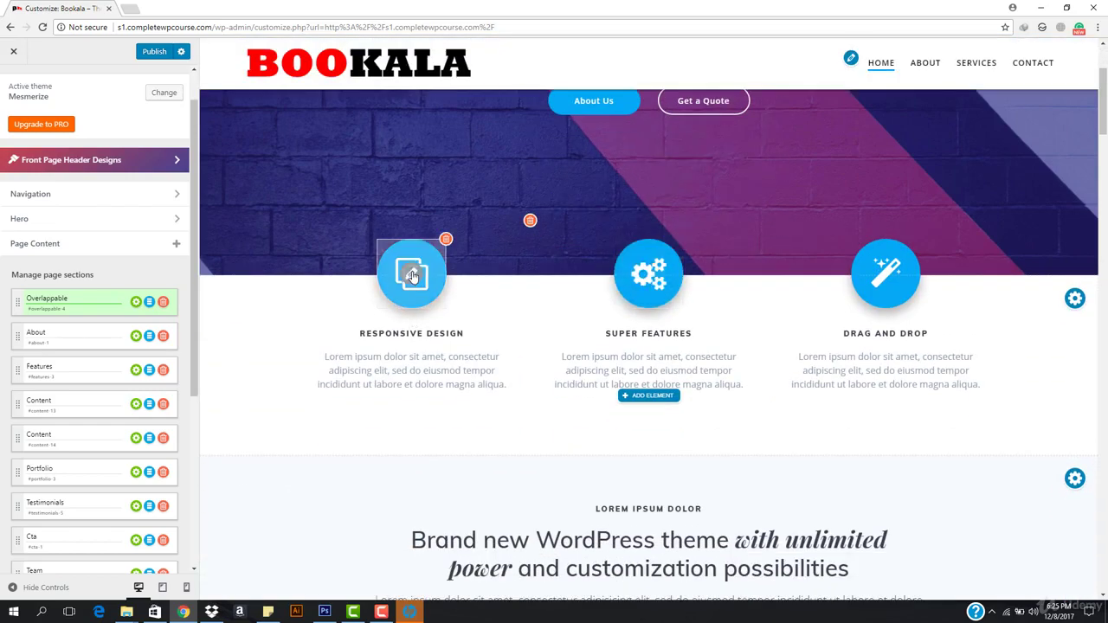
left_click(413, 275)
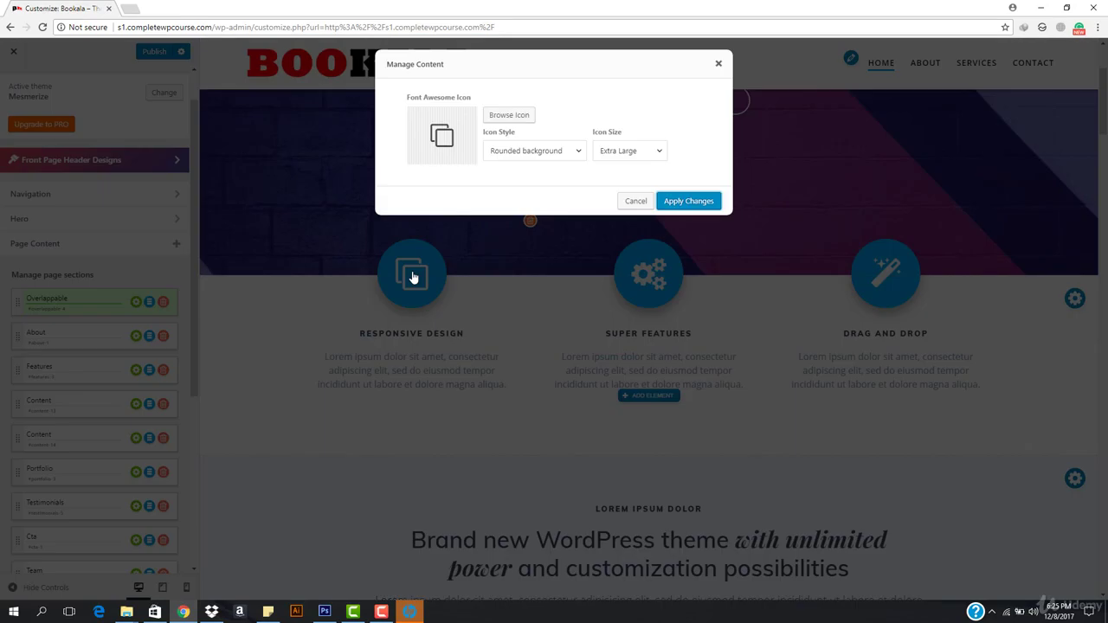
left_click(508, 120)
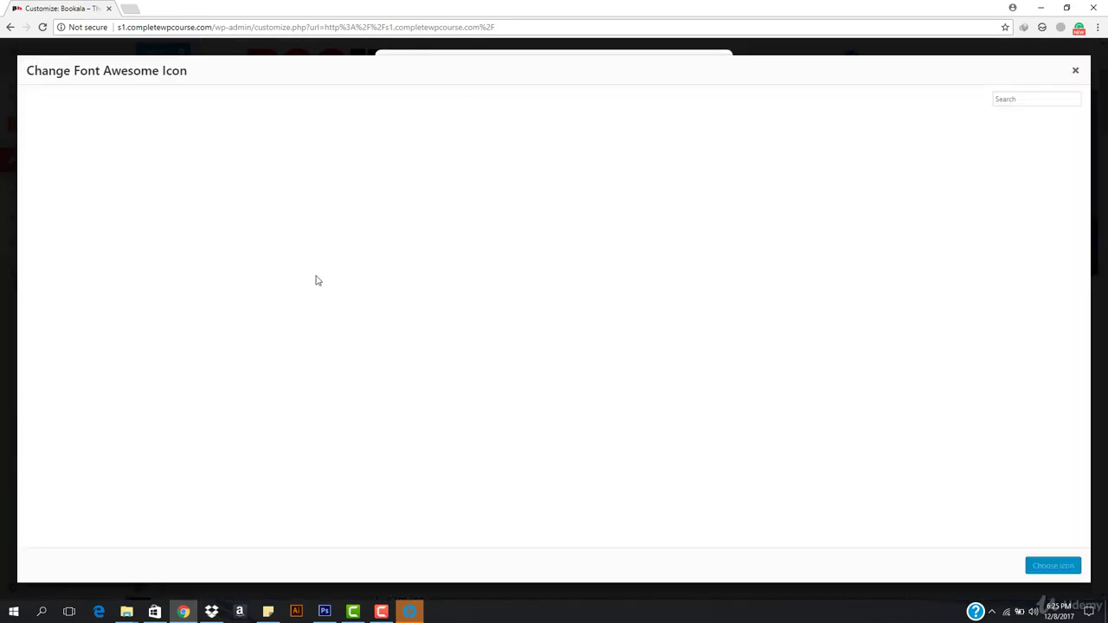
scroll(988, 147, "down", 3)
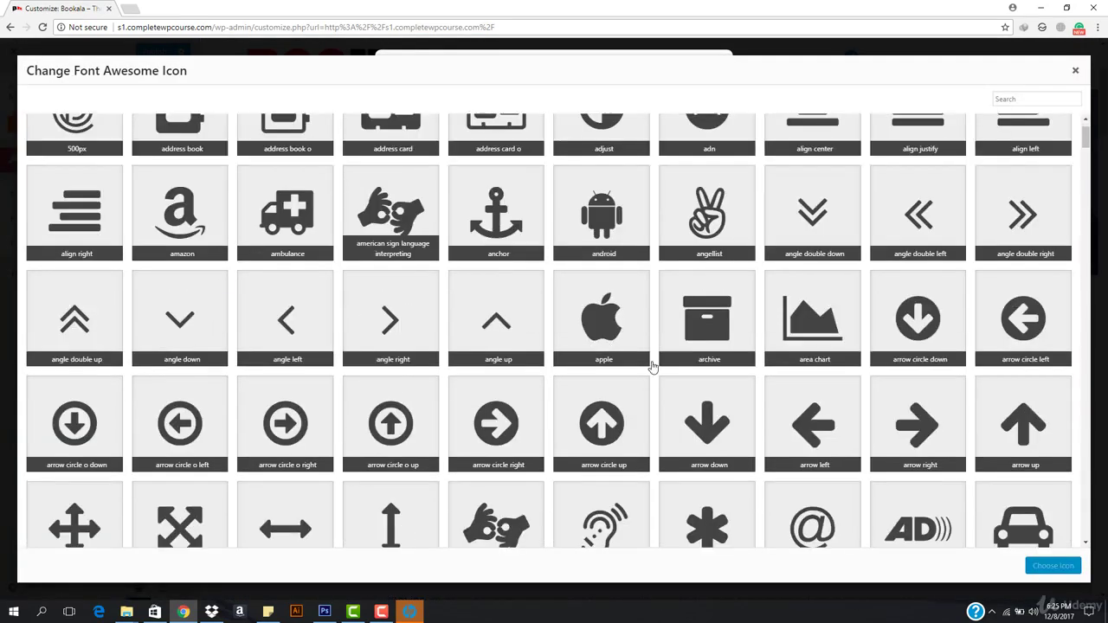
scroll(988, 147, "down", 4)
left_click(1075, 71)
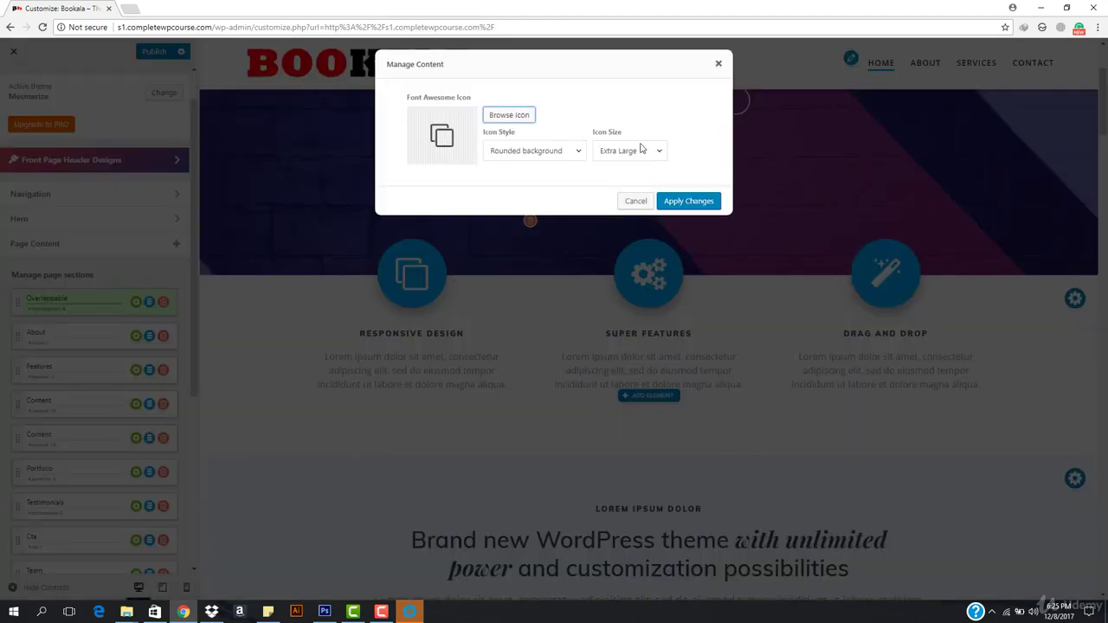
left_click(689, 201)
Step: Review the front page sections from About to Testimonials and check the image and icon settings of the second portfolio tile
scroll(539, 299, "down", 5)
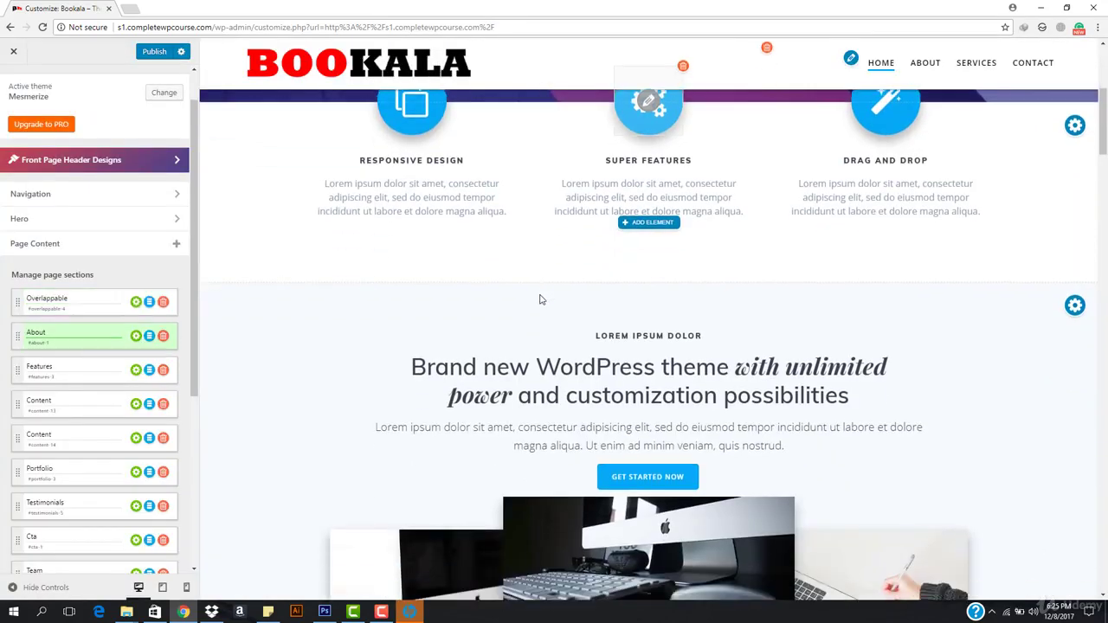
scroll(523, 277, "down", 8)
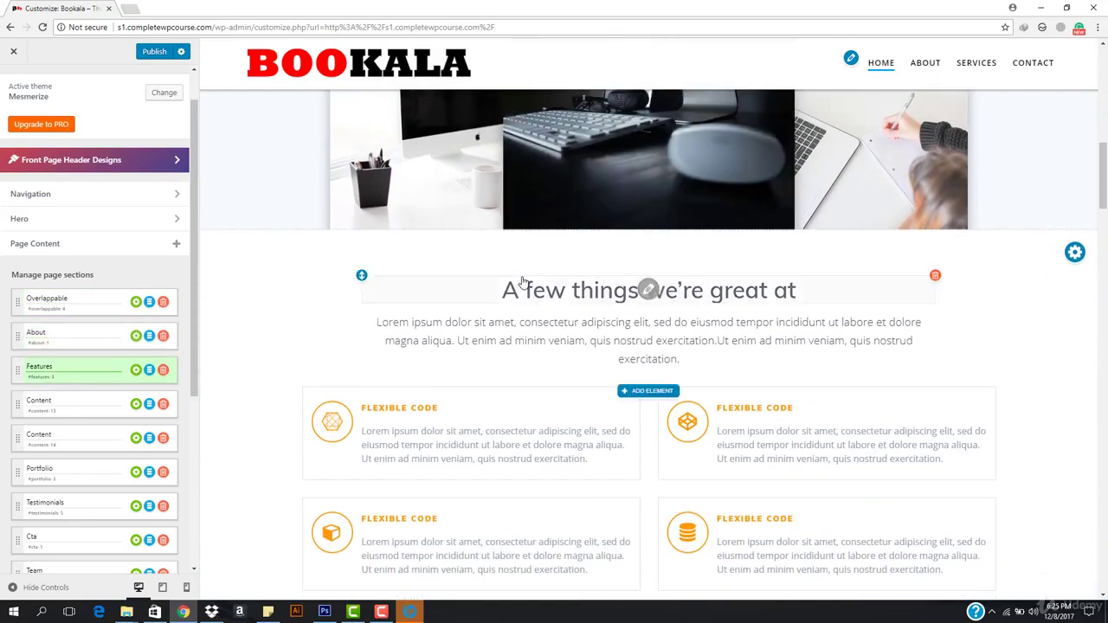
scroll(521, 278, "down", 6)
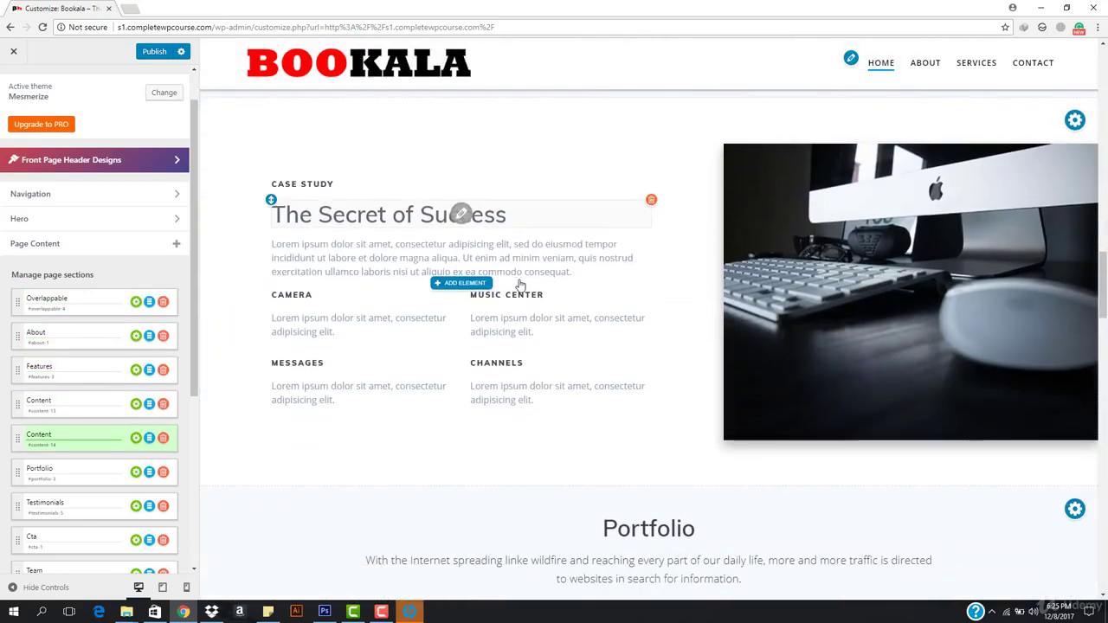
scroll(495, 293, "down", 2)
scroll(317, 329, "down", 3)
scroll(441, 308, "down", 2)
scroll(450, 311, "up", 4)
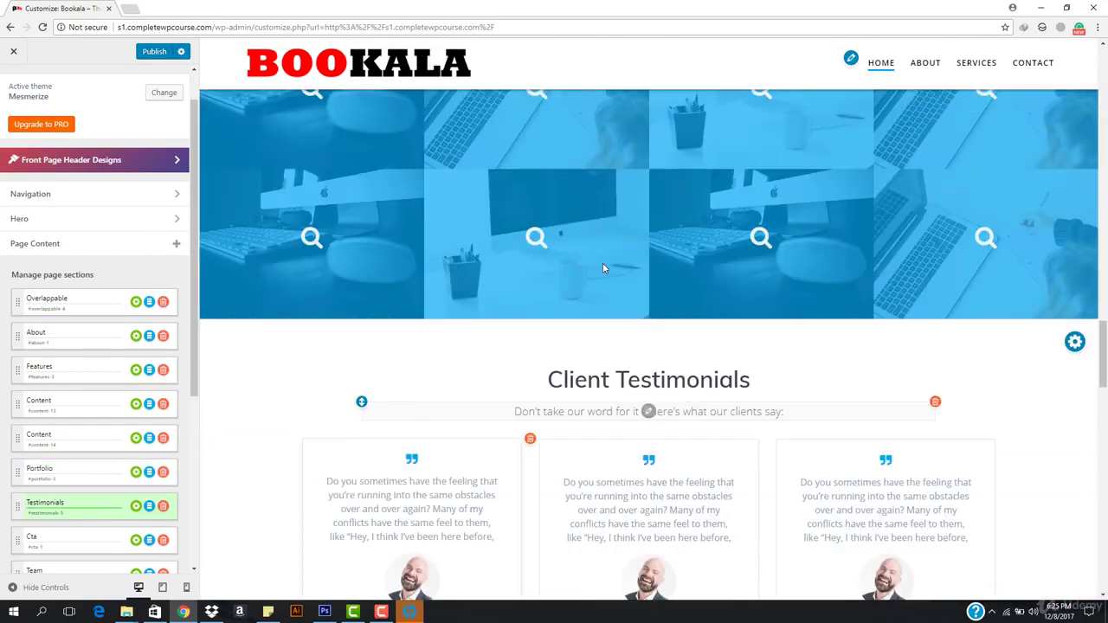
scroll(530, 321, "up", 3)
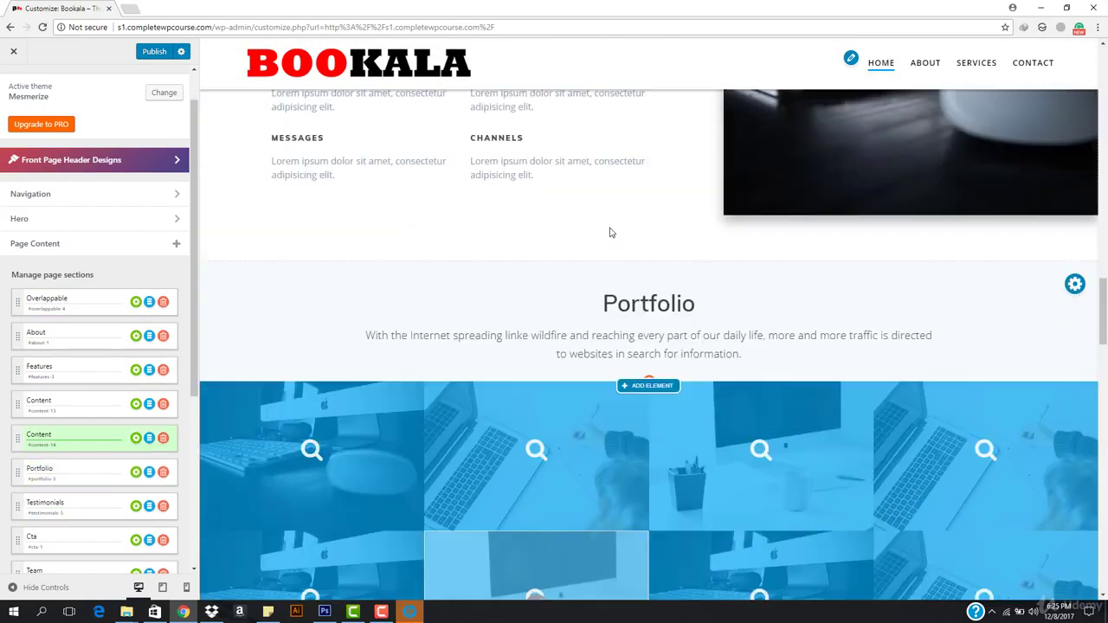
scroll(582, 319, "down", 3)
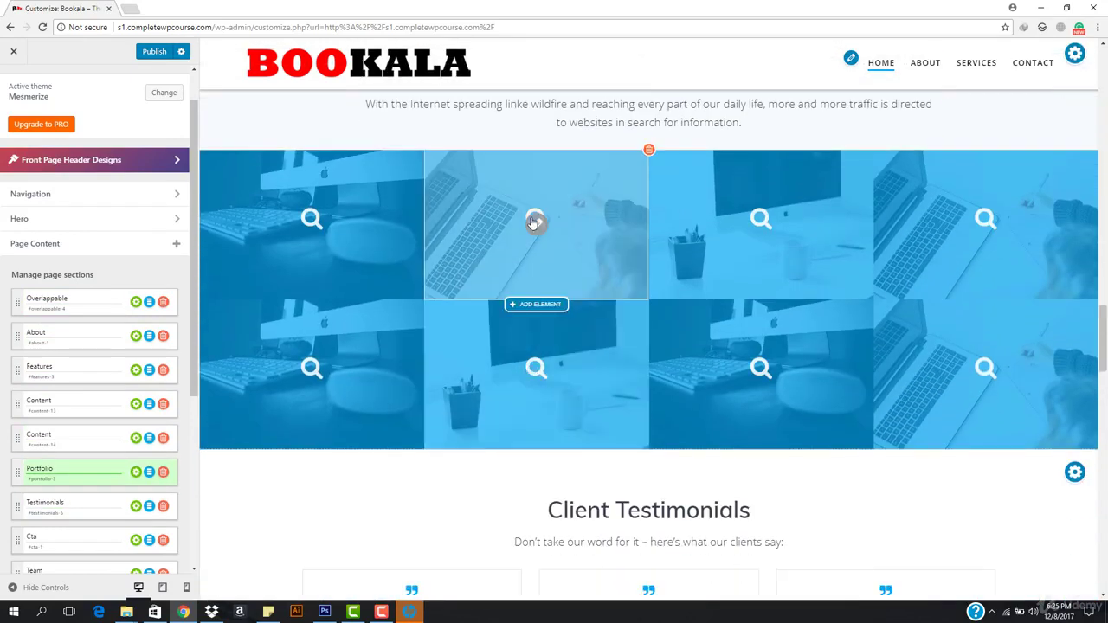
left_click(537, 227)
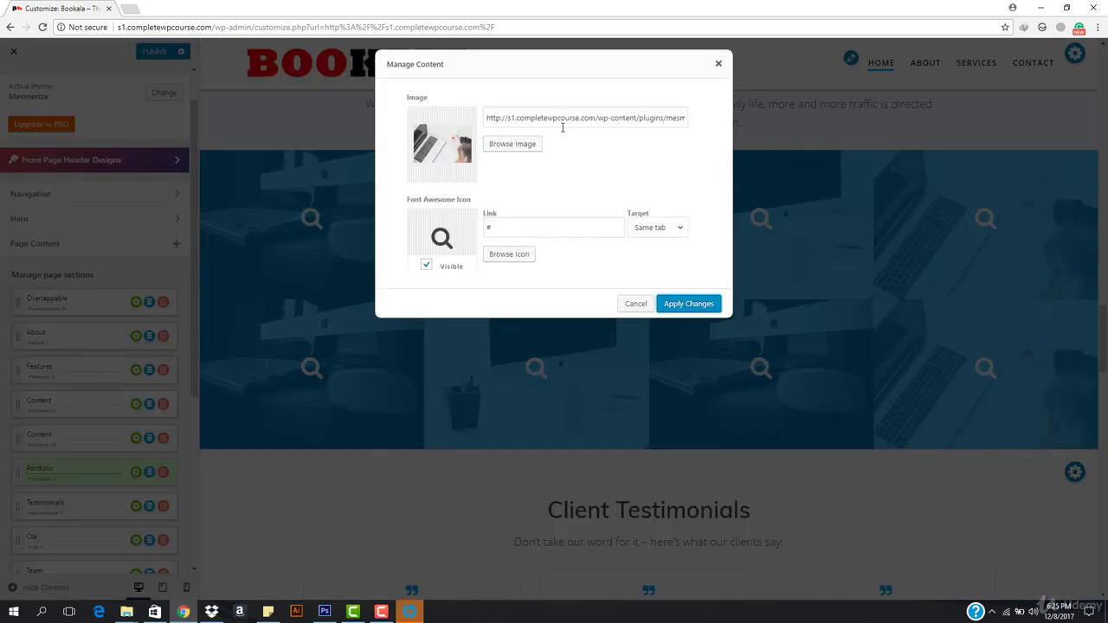
left_click(669, 307)
Step: Review the remaining front page sections down to Contact us and browse the section designs available for adding
scroll(528, 372, "down", 5)
scroll(530, 373, "down", 10)
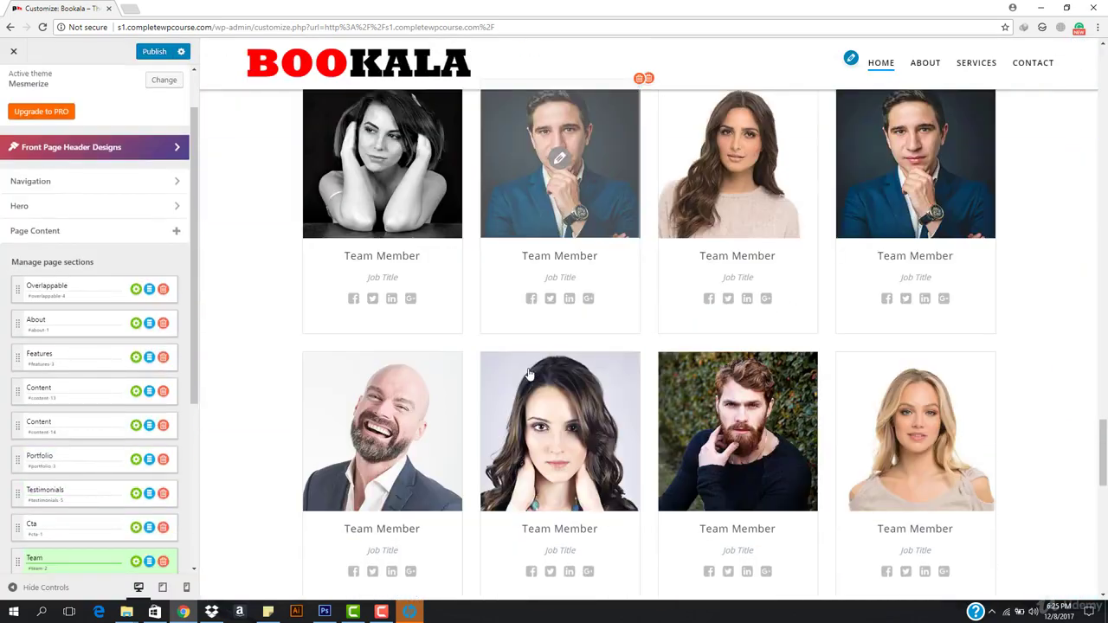
scroll(530, 373, "down", 3)
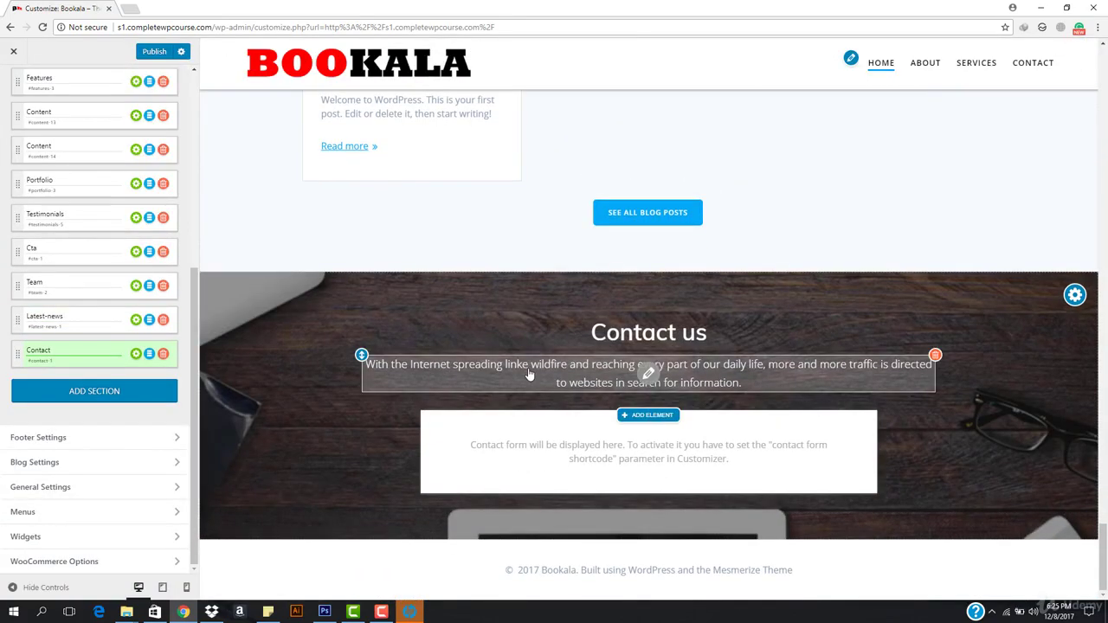
left_click(83, 392)
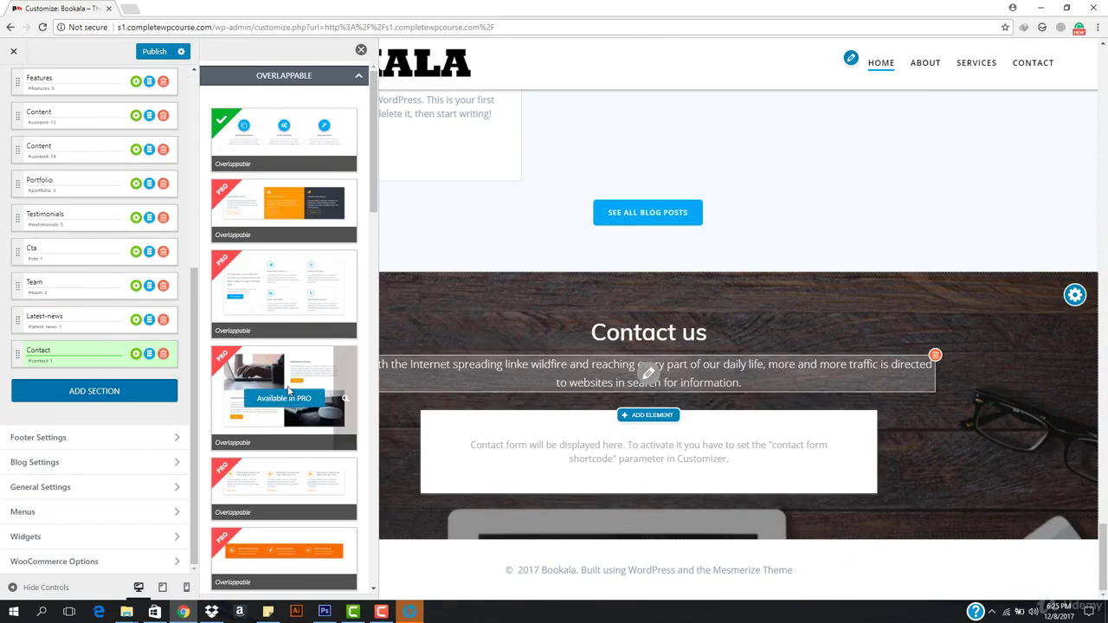
scroll(286, 389, "down", 15)
scroll(288, 393, "down", 6)
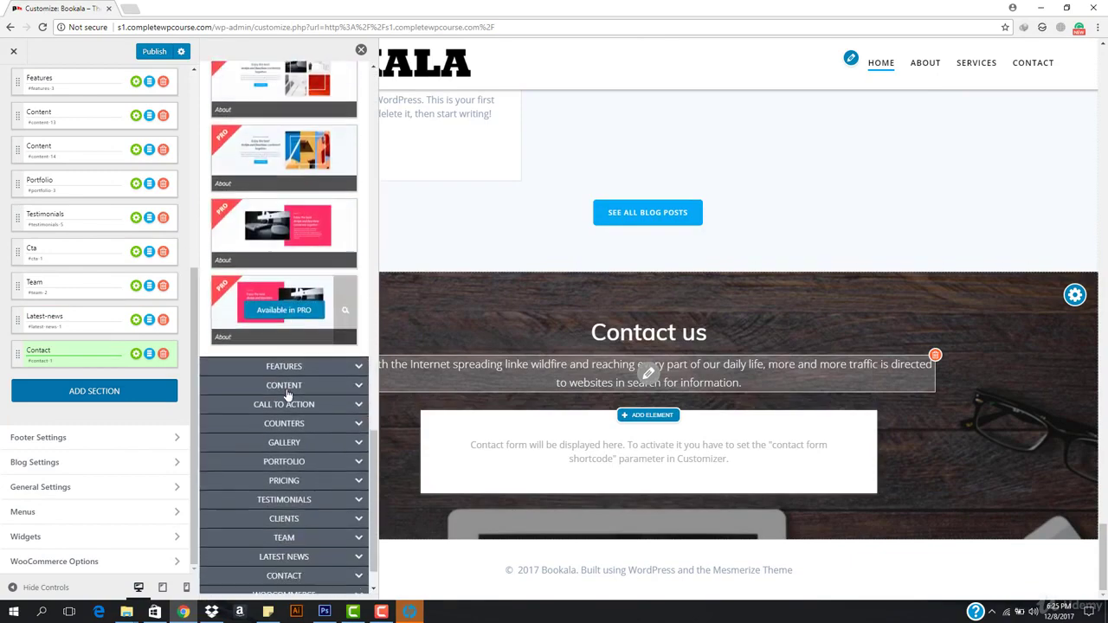
left_click(125, 394)
Step: Publish the front page customizations, check the hero and feature area in the preview, and close the customizer
scroll(306, 344, "up", 10)
scroll(309, 346, "up", 12)
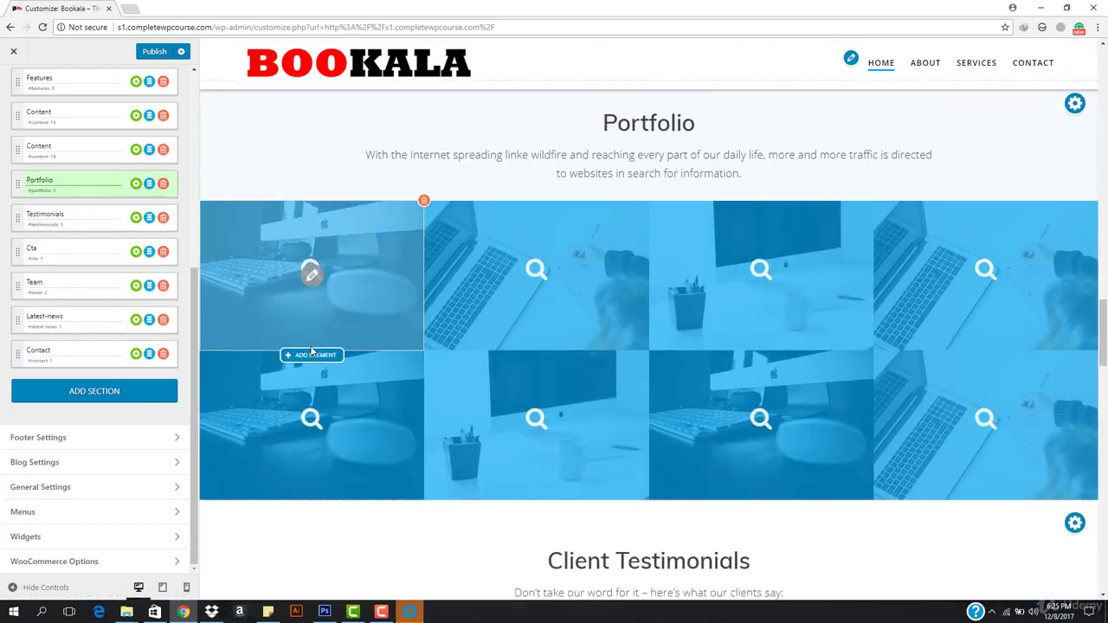
scroll(92, 238, "up", 4)
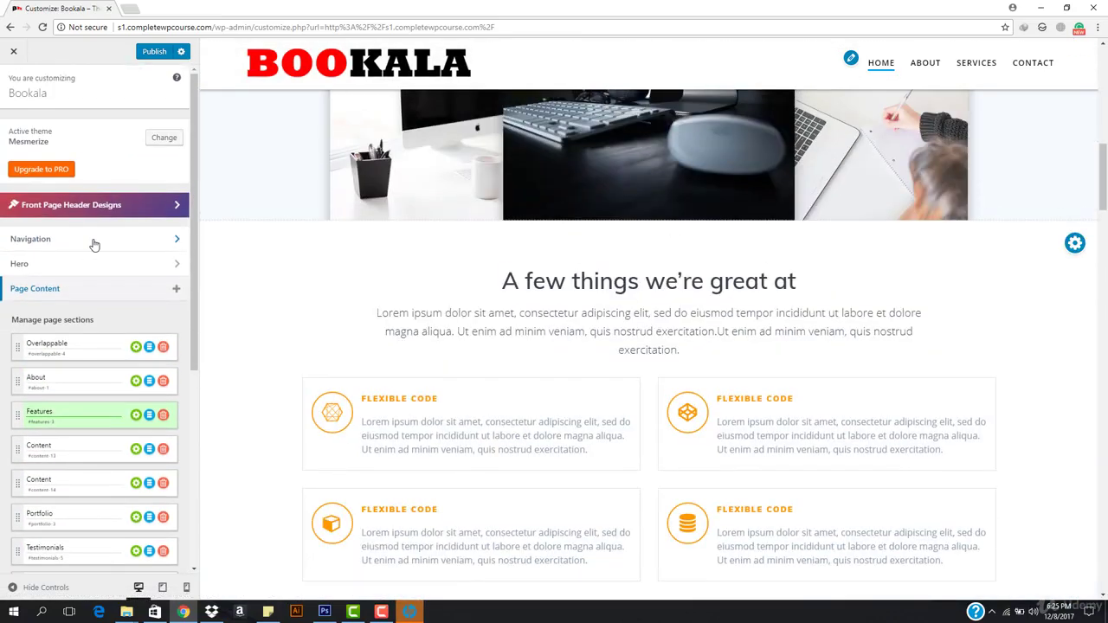
left_click(152, 54)
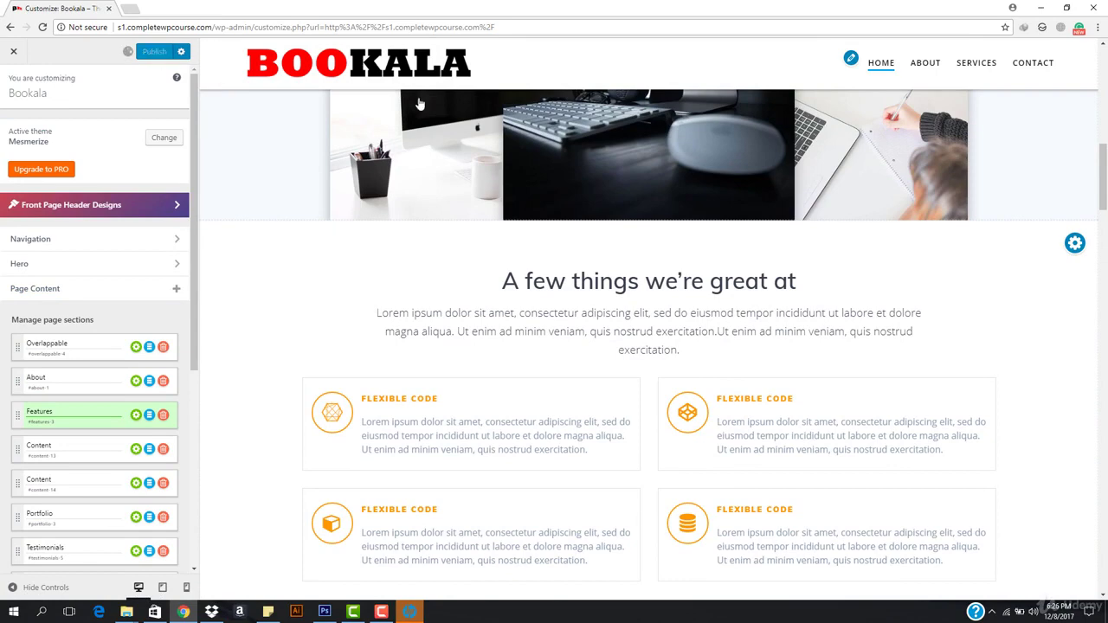
scroll(649, 437, "up", 10)
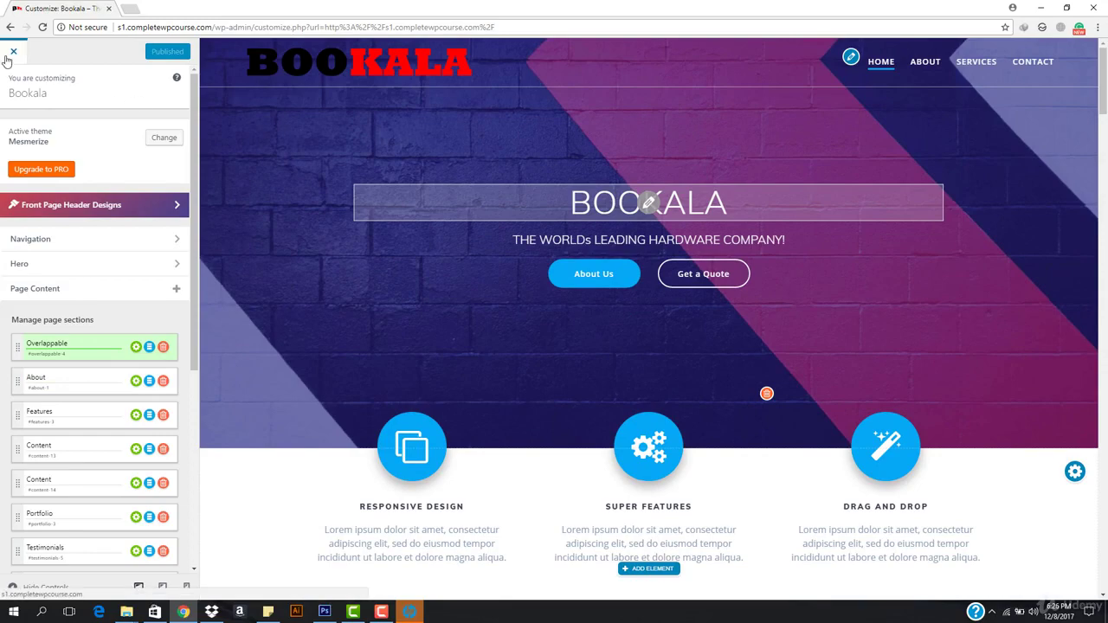
scroll(631, 234, "down", 8)
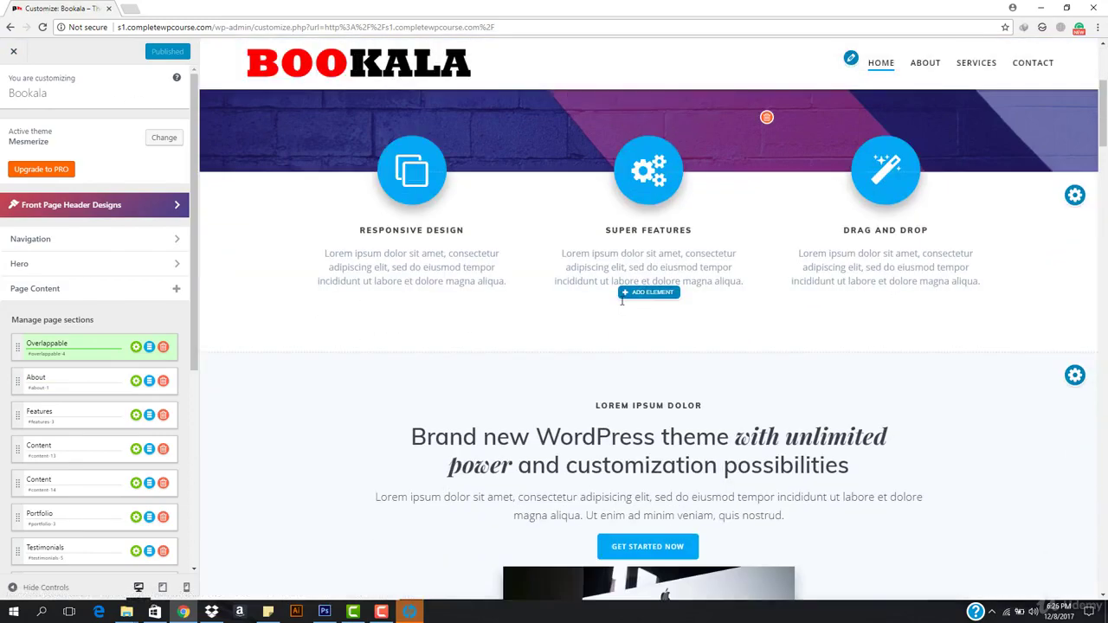
scroll(622, 306, "up", 8)
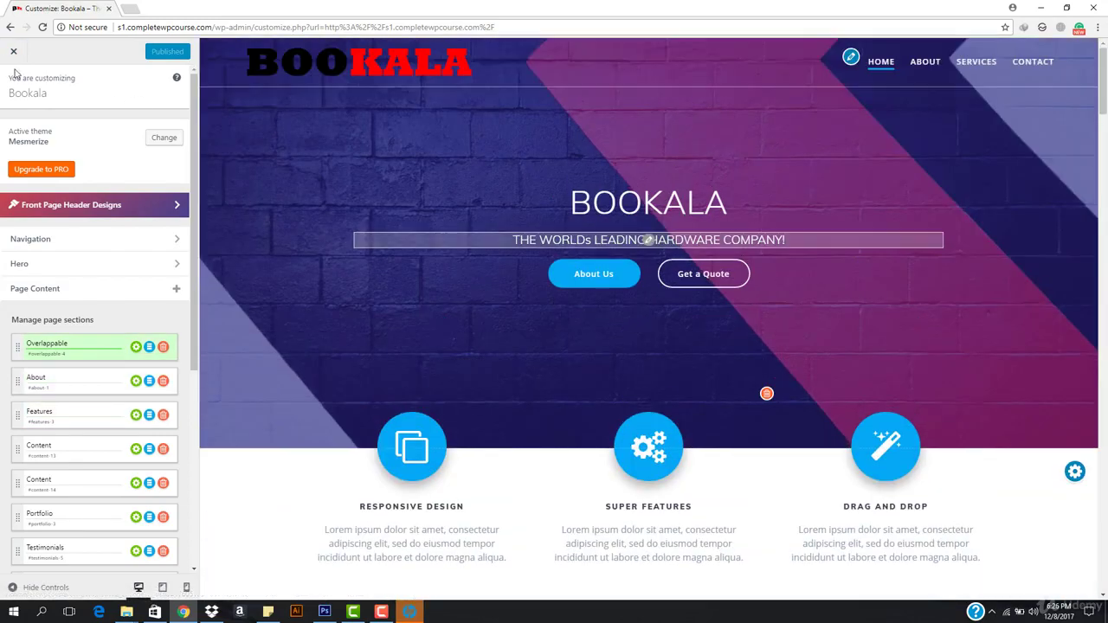
left_click(13, 52)
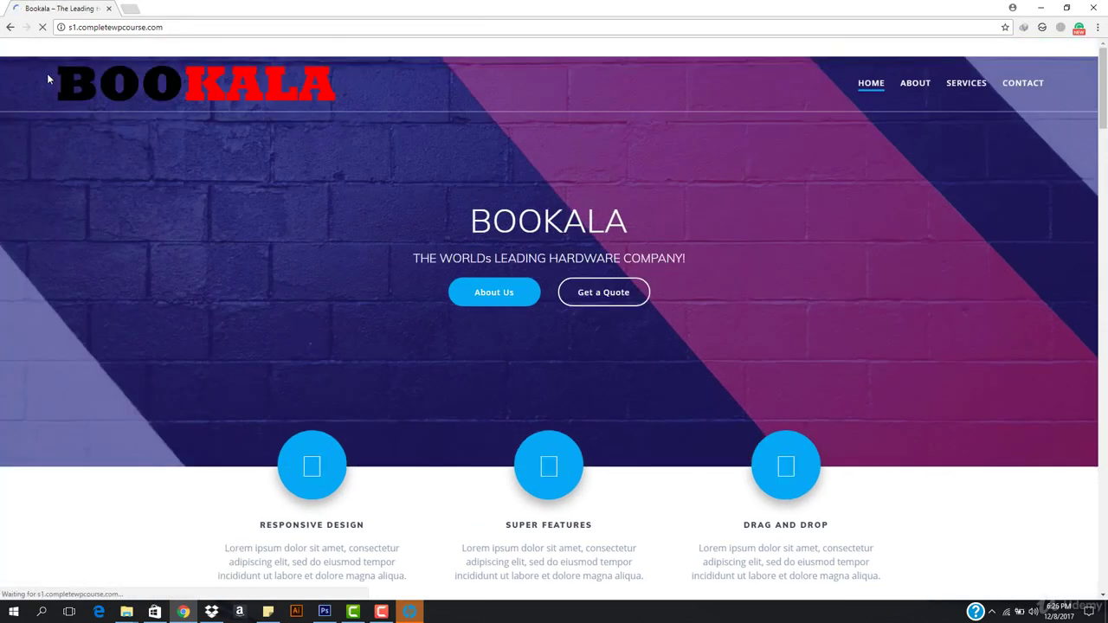
Step: Go to the site's WordPress dashboard and open the list of all pages
mouse_move(48, 47)
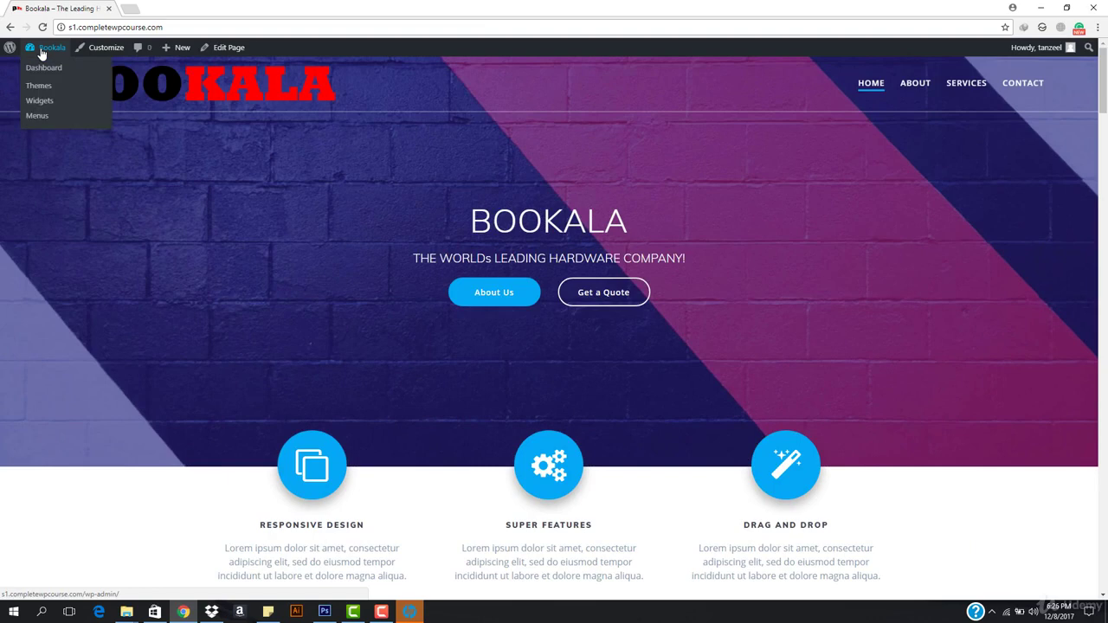
left_click(48, 73)
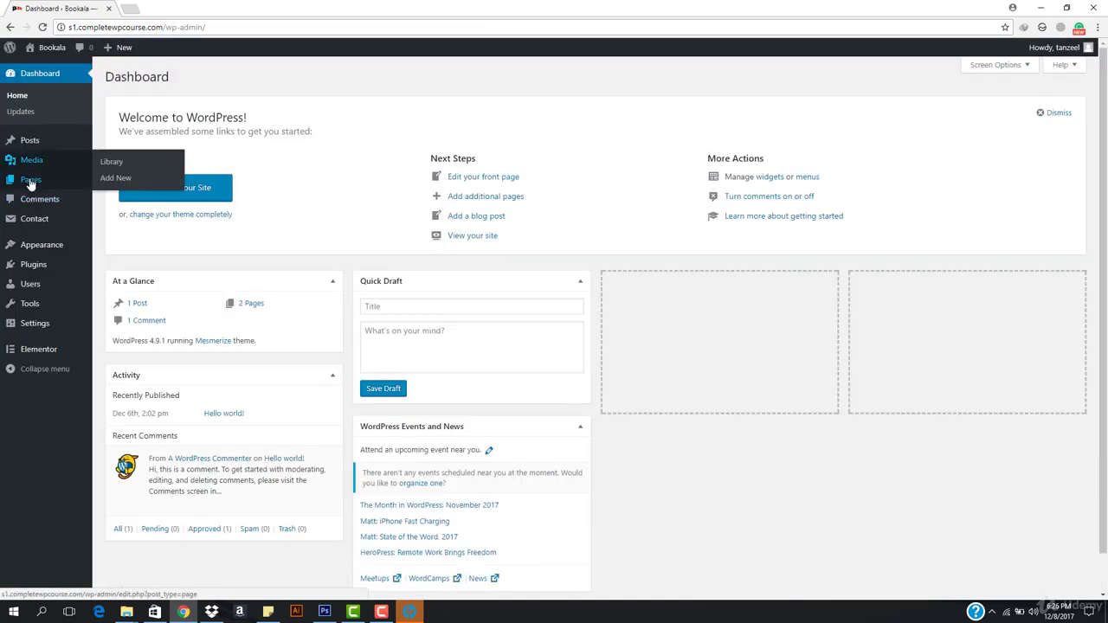
mouse_move(29, 180)
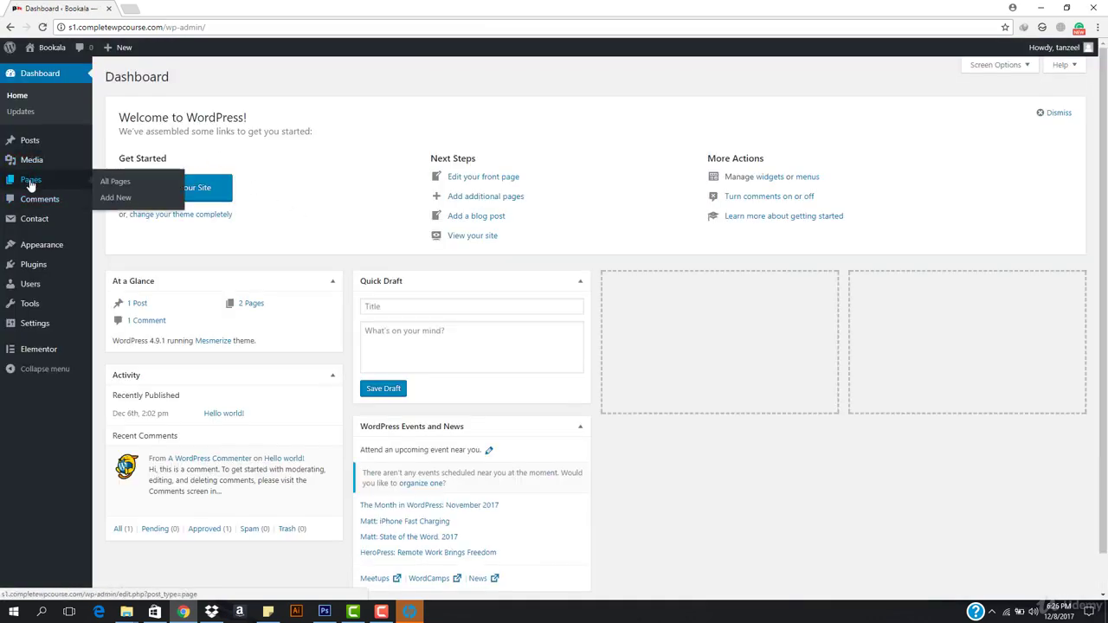
left_click(122, 182)
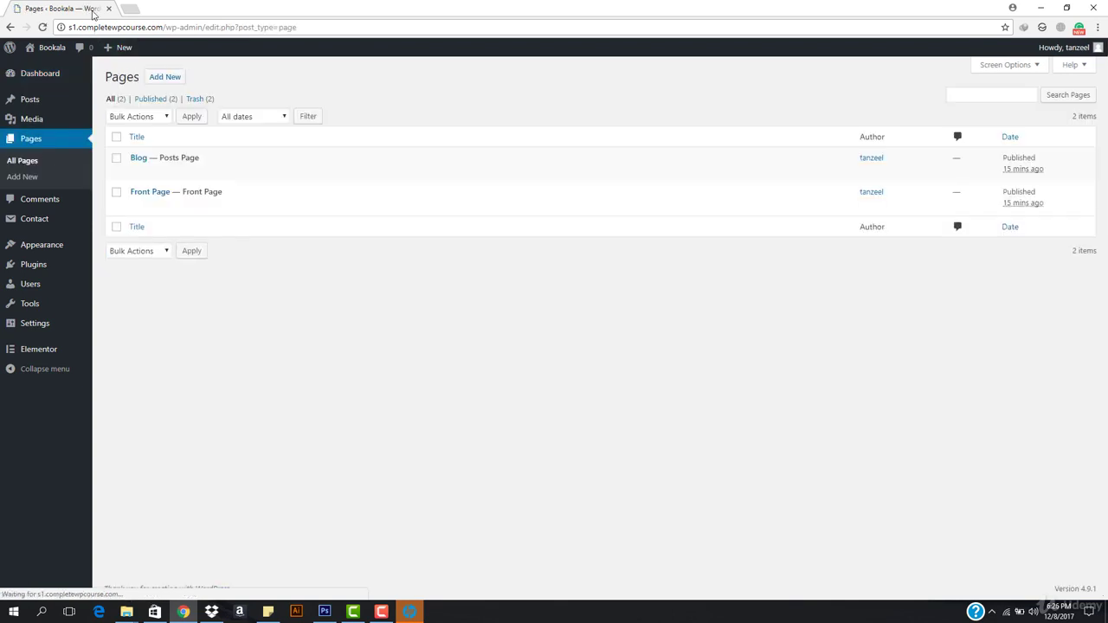
Step: Add a new page titled About with the Default Template and publish it
left_click(173, 77)
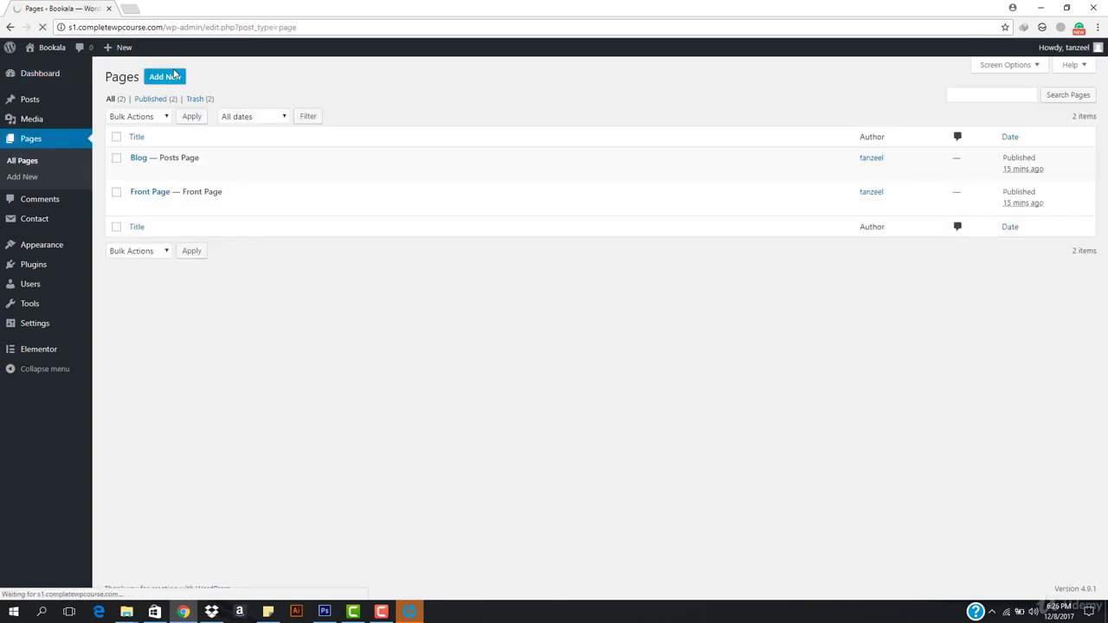
type("About")
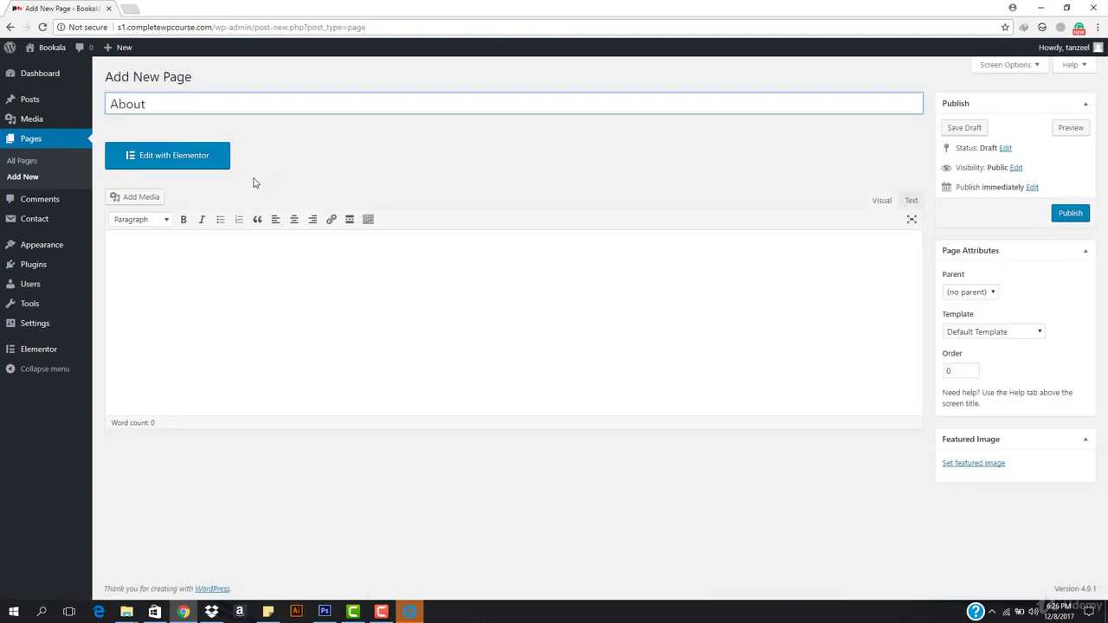
left_click(1005, 333)
left_click(1005, 345)
left_click(1070, 212)
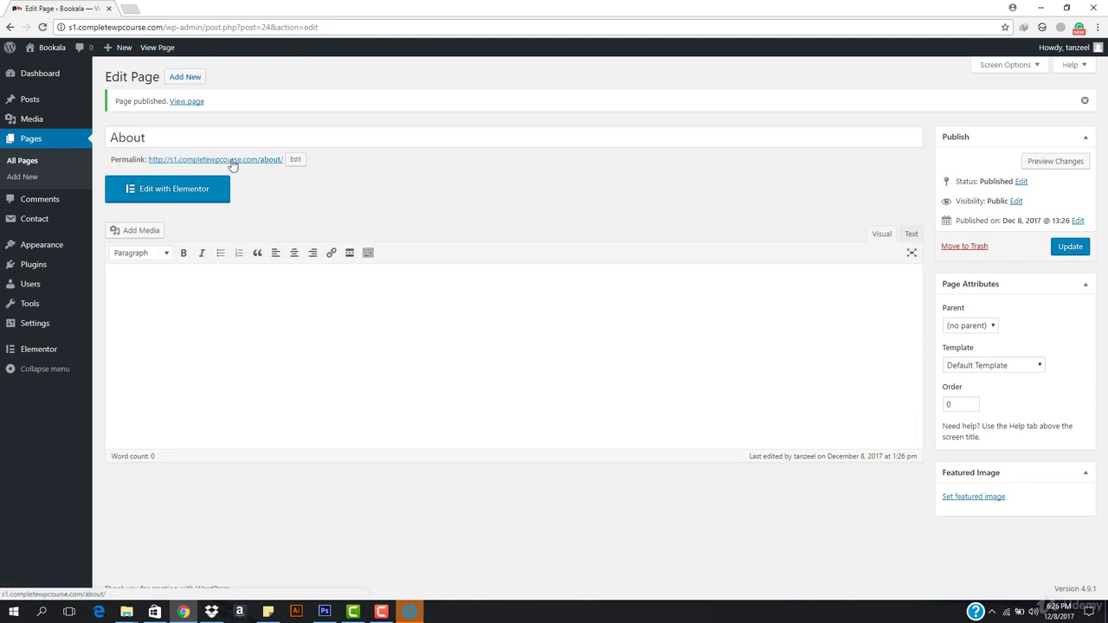
Step: View the published About page in a new browser tab, check its header text, and look through the available page templates
right_click(194, 104)
left_click(227, 111)
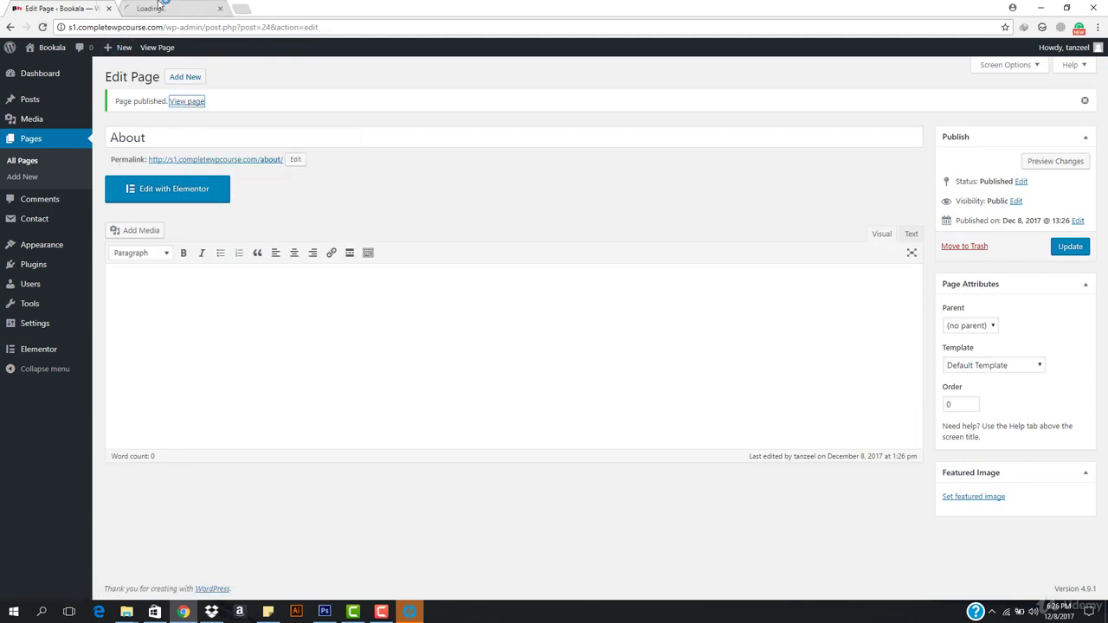
left_click(162, 10)
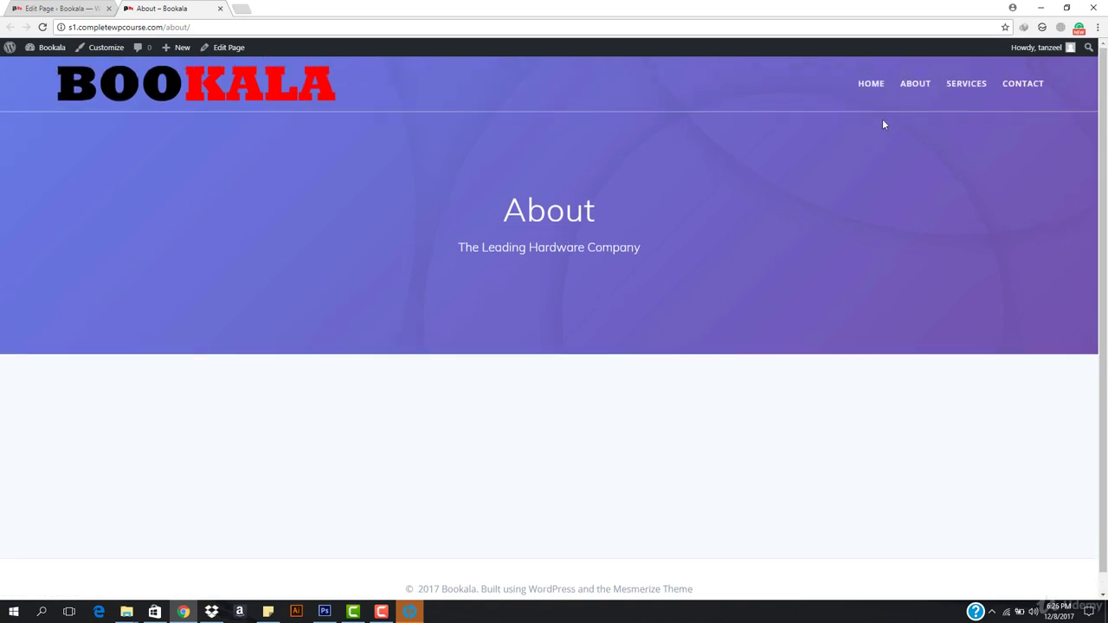
left_click_drag(451, 241, 774, 284)
left_click(56, 8)
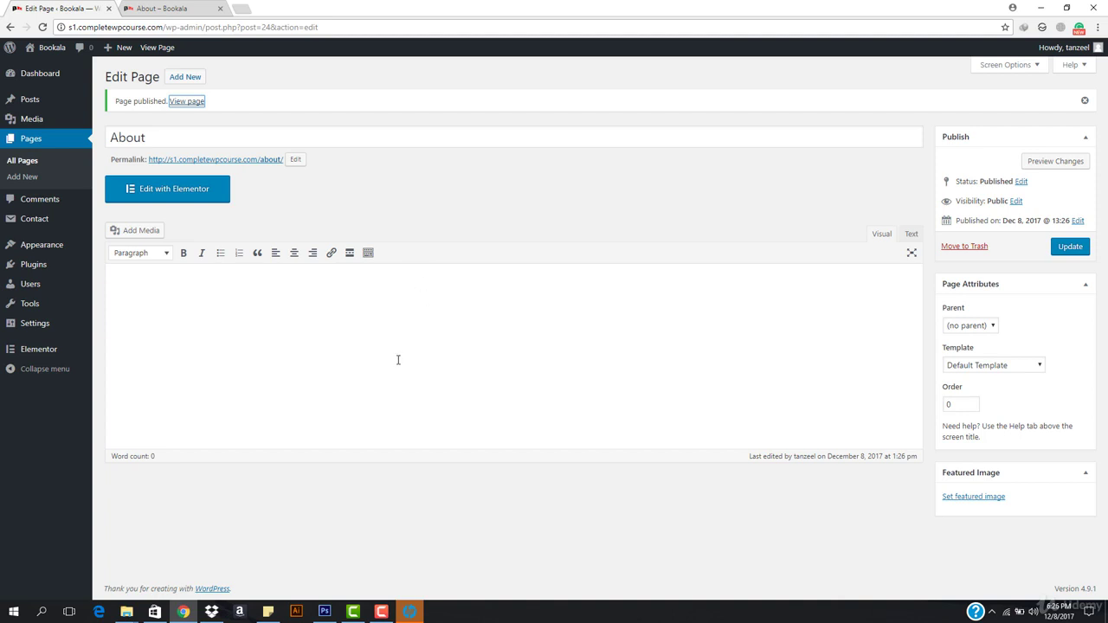
left_click(1002, 367)
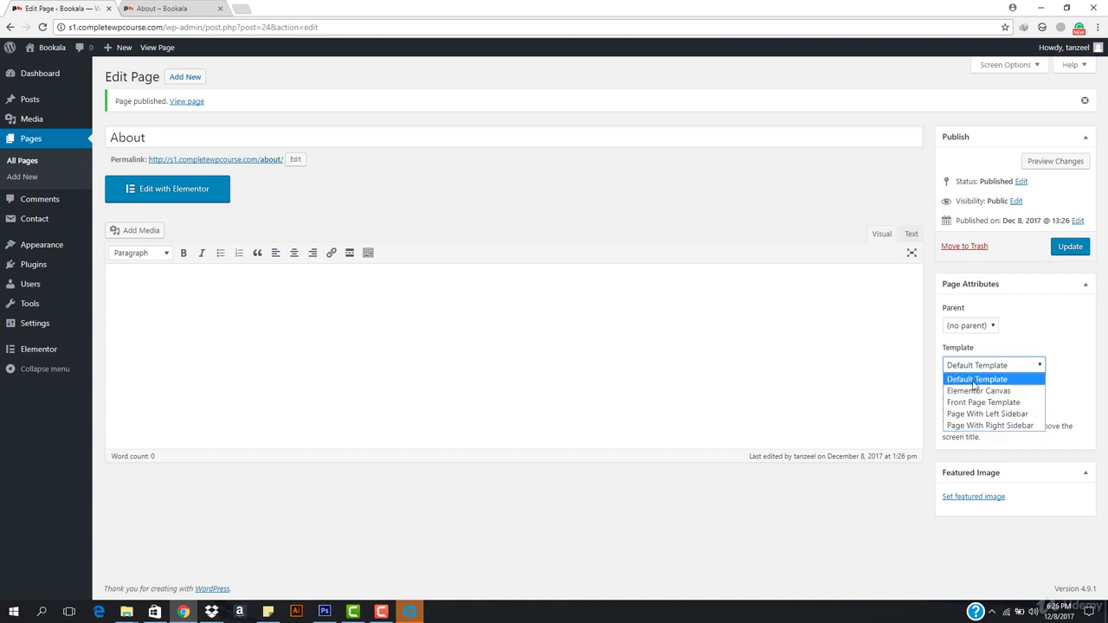
left_click(1009, 364)
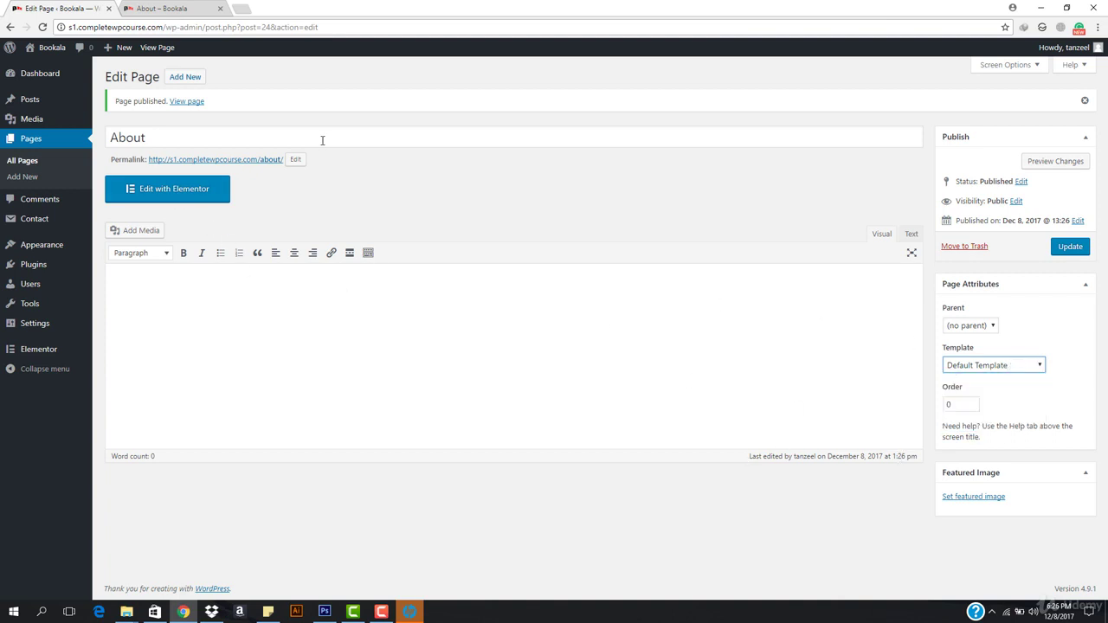
Step: Open the About page in the Elementor editor and compare its header area with the published page
left_click(145, 199)
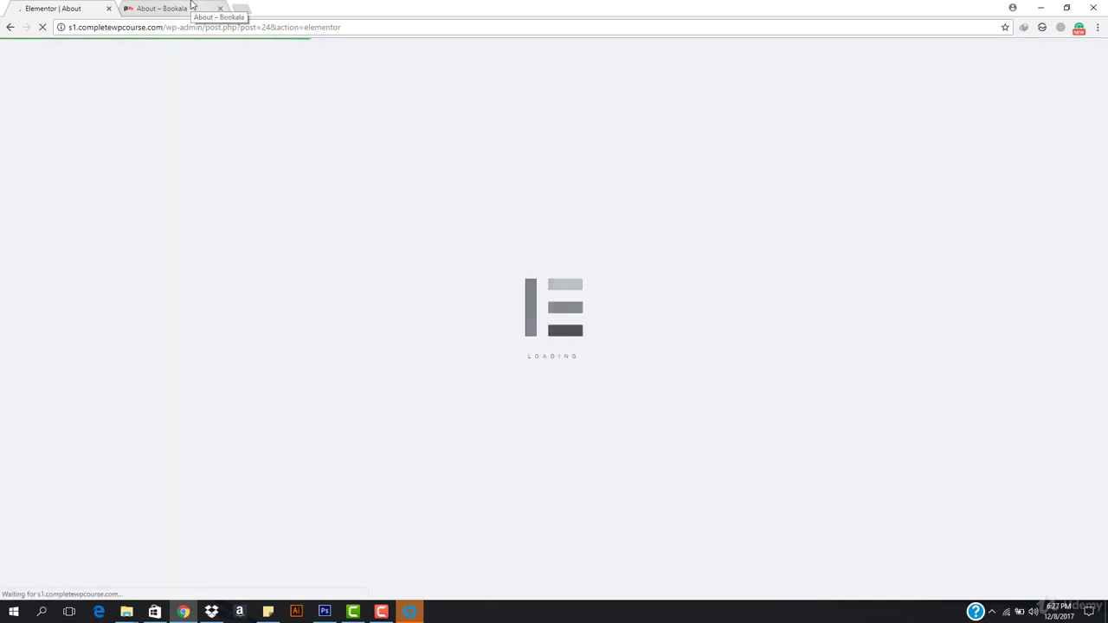
left_click(192, 6)
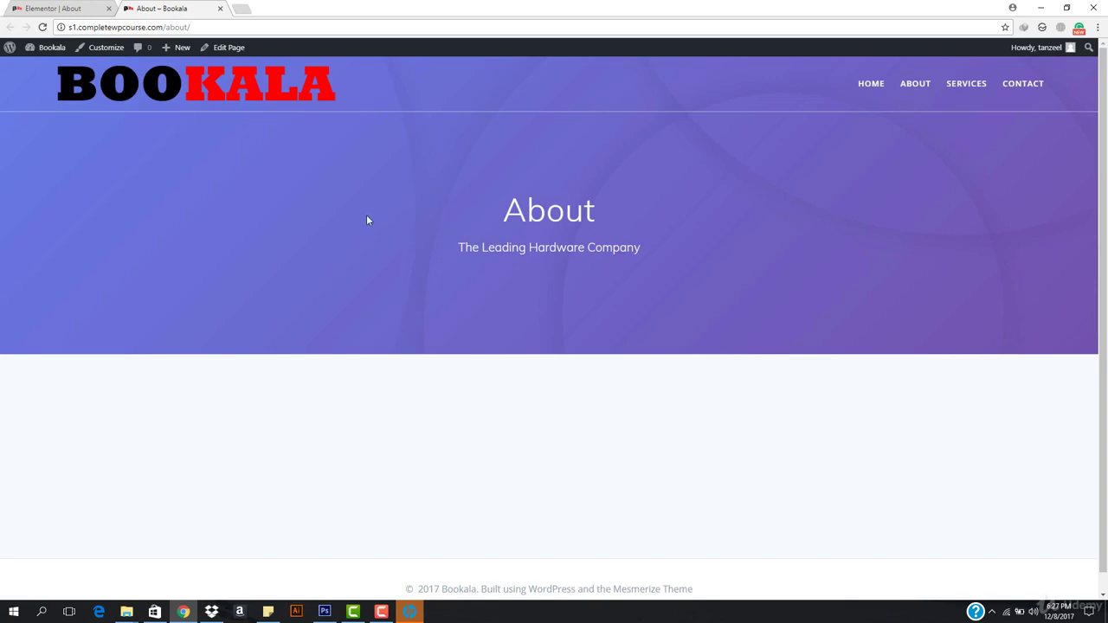
left_click(90, 6)
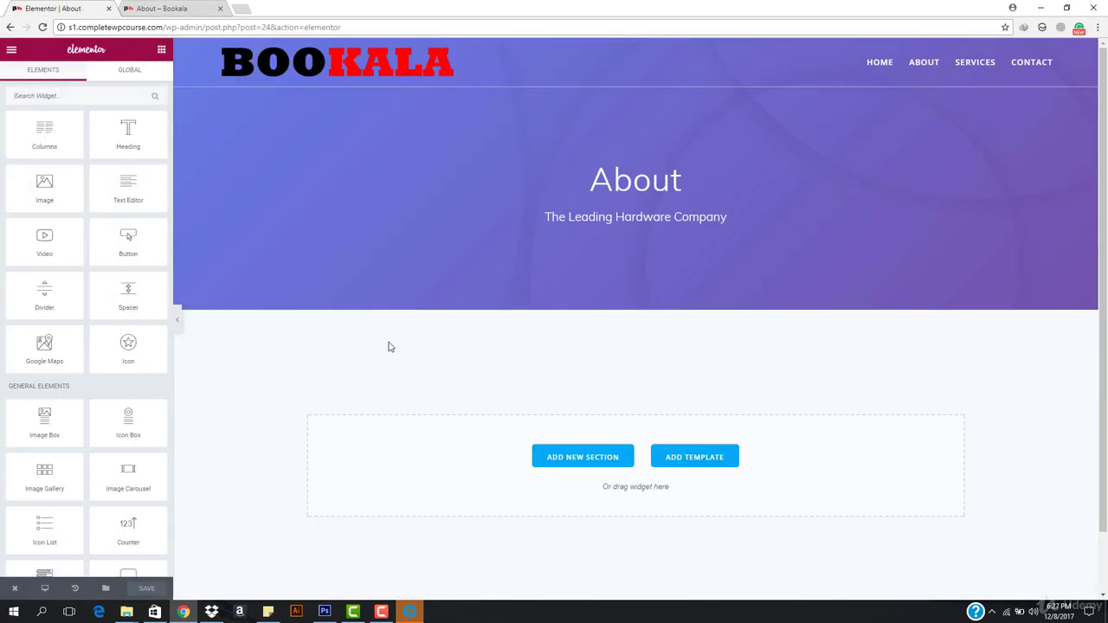
left_click_drag(573, 242, 629, 395)
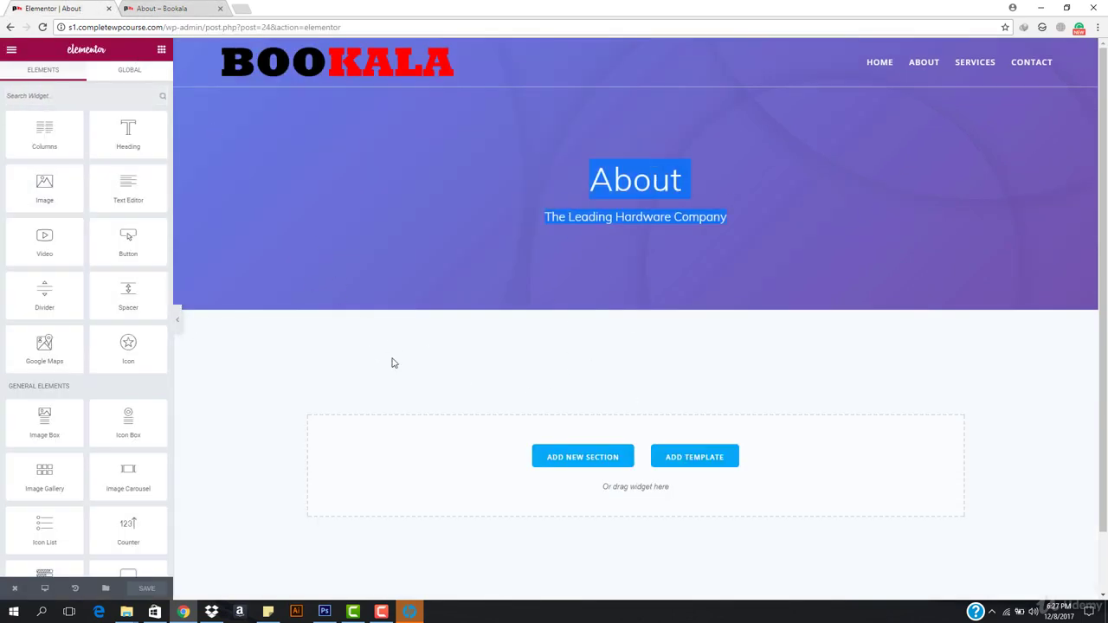
left_click(147, 8)
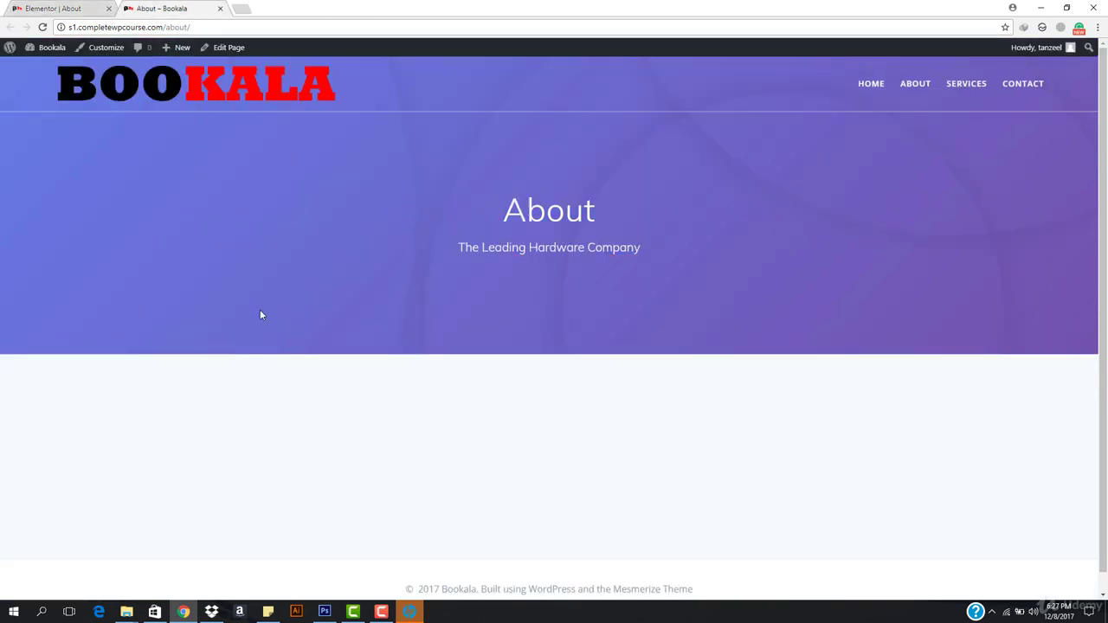
Step: Customize the About page's theme settings by changing the Inner Pages Hero background type to Image
left_click(111, 52)
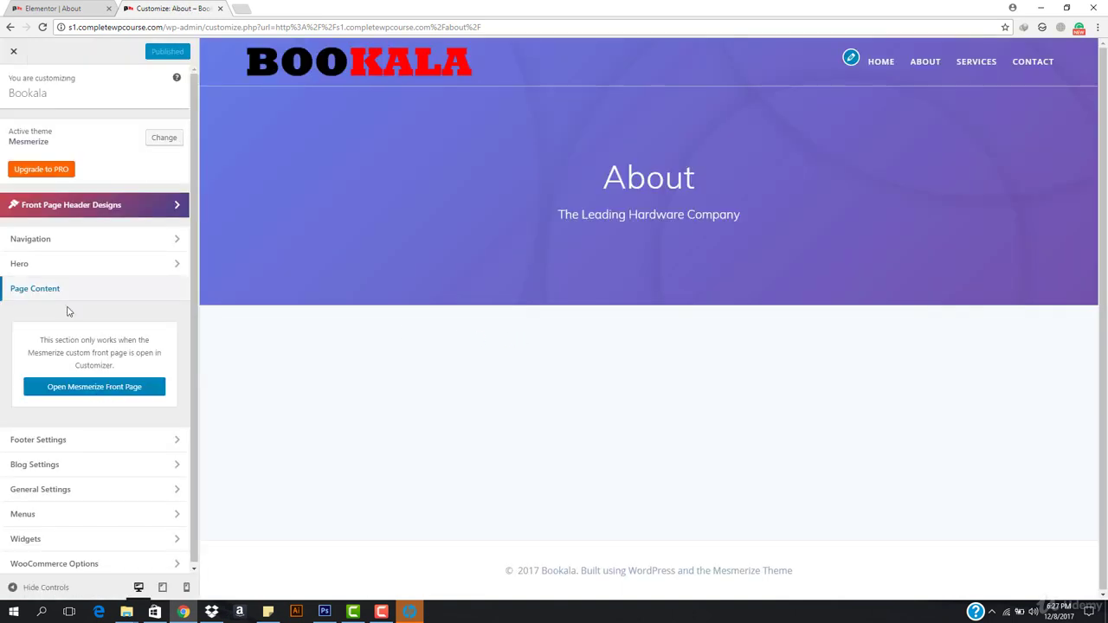
left_click(64, 264)
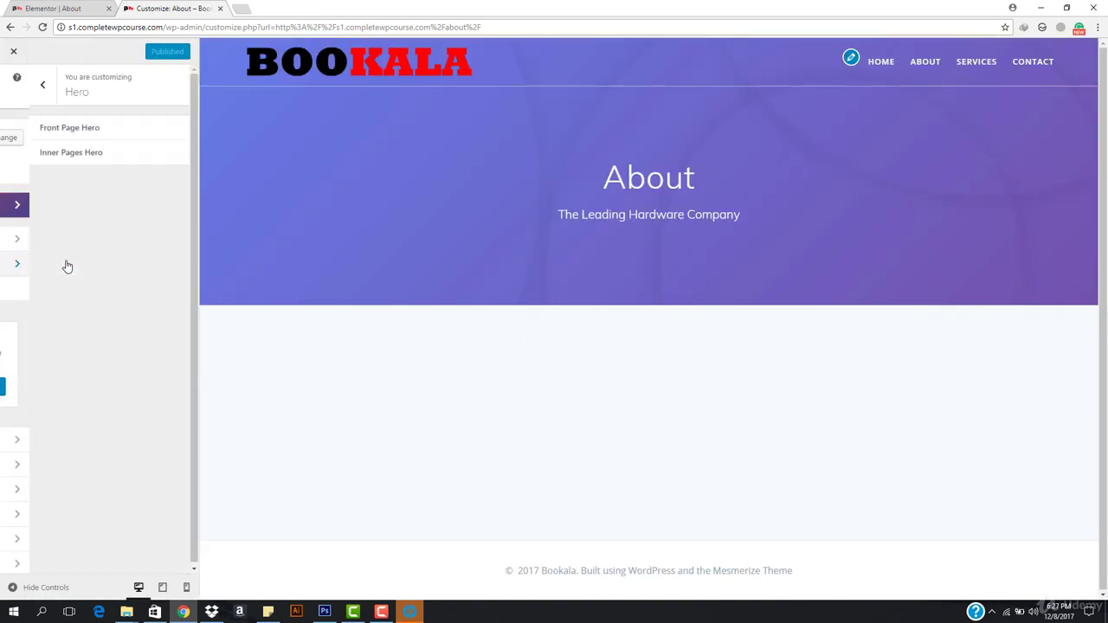
left_click(90, 159)
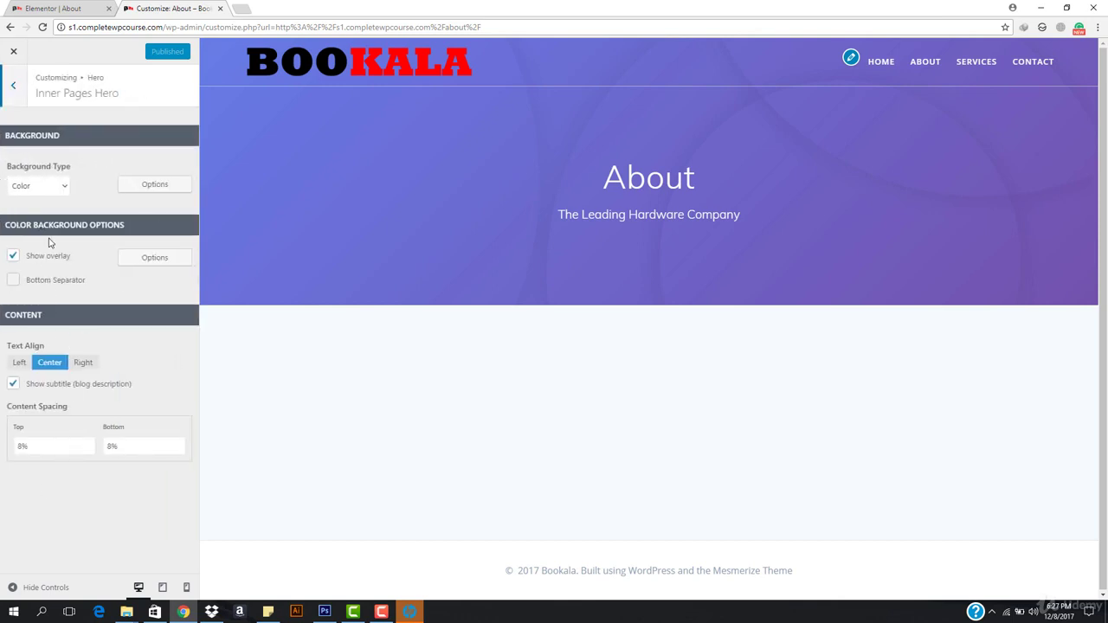
left_click(38, 187)
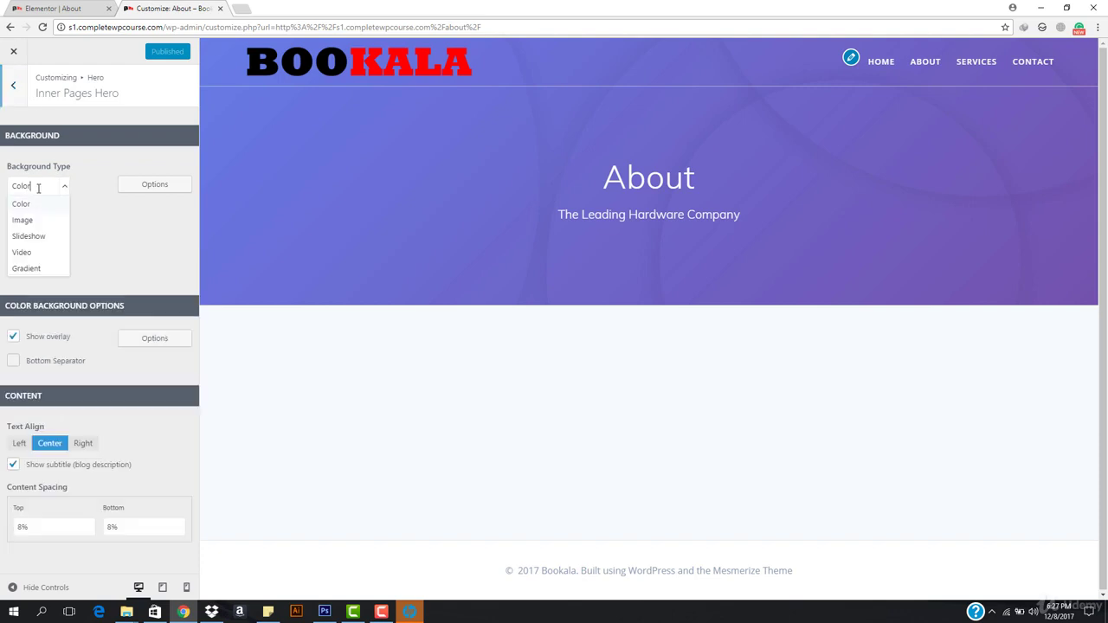
left_click(38, 236)
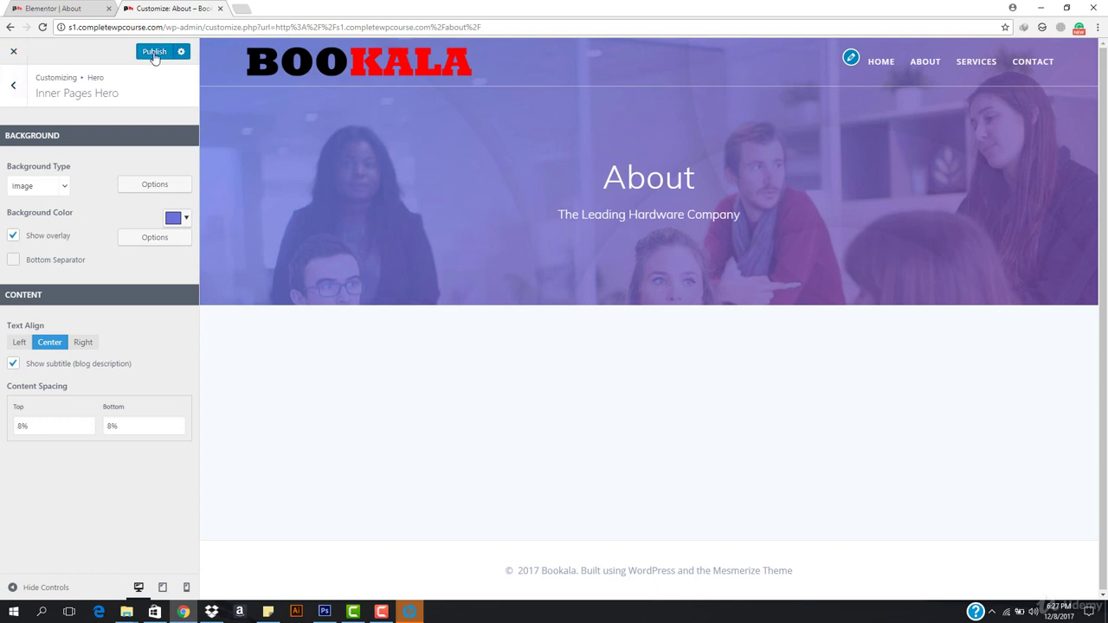
left_click(13, 85)
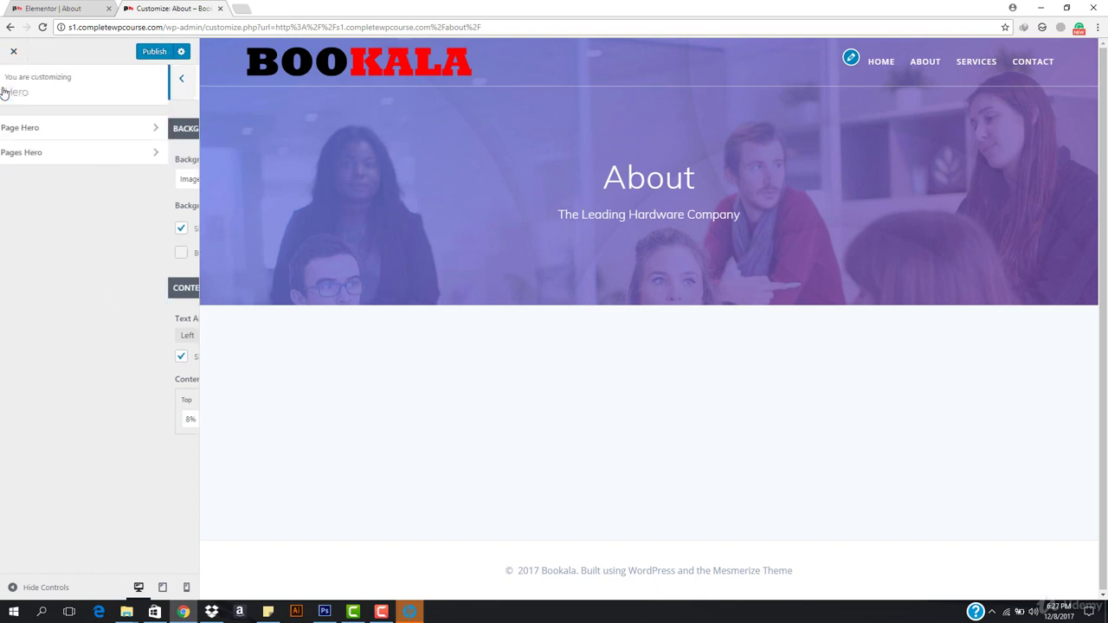
left_click(74, 154)
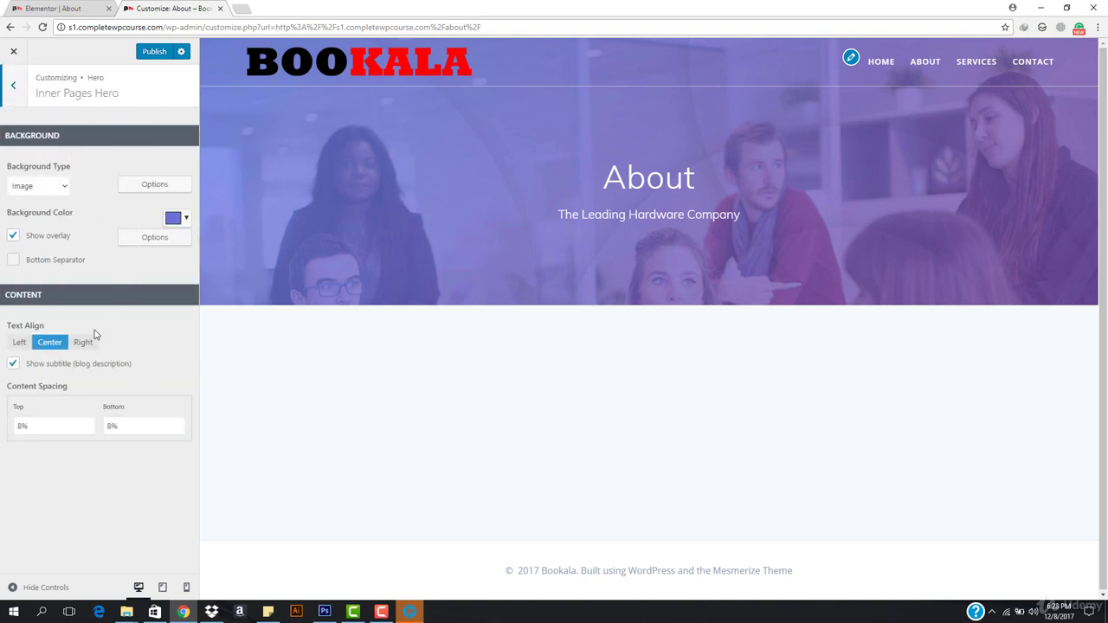
Step: Hide the subtitle in the Inner Pages Hero, publish the change, and close the customizer tab
left_click(11, 365)
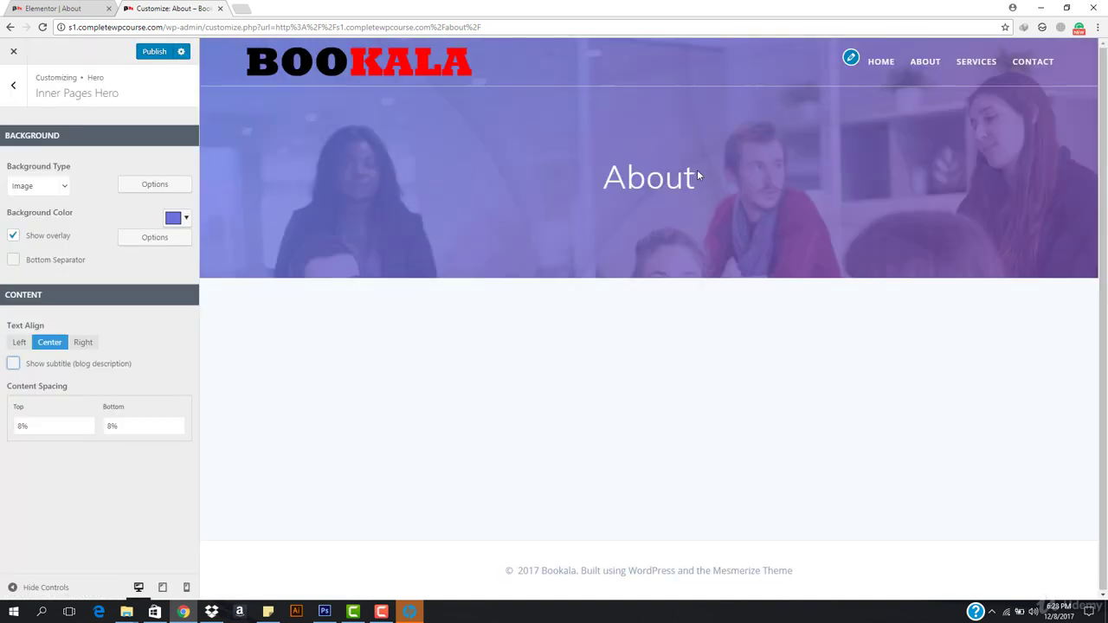
left_click(156, 53)
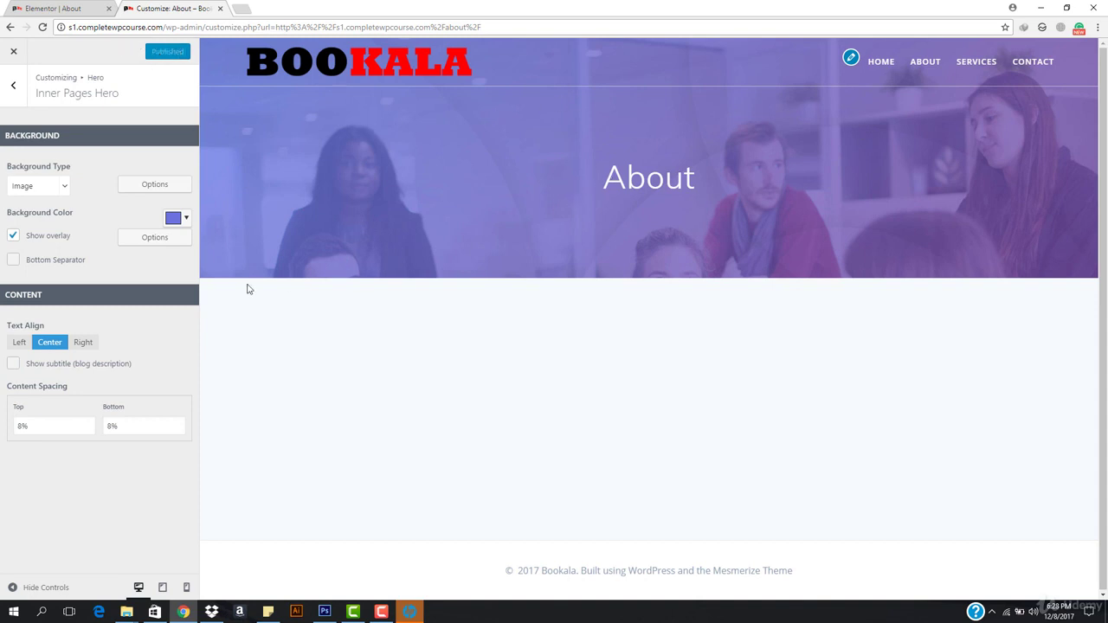
key("ctrl+w")
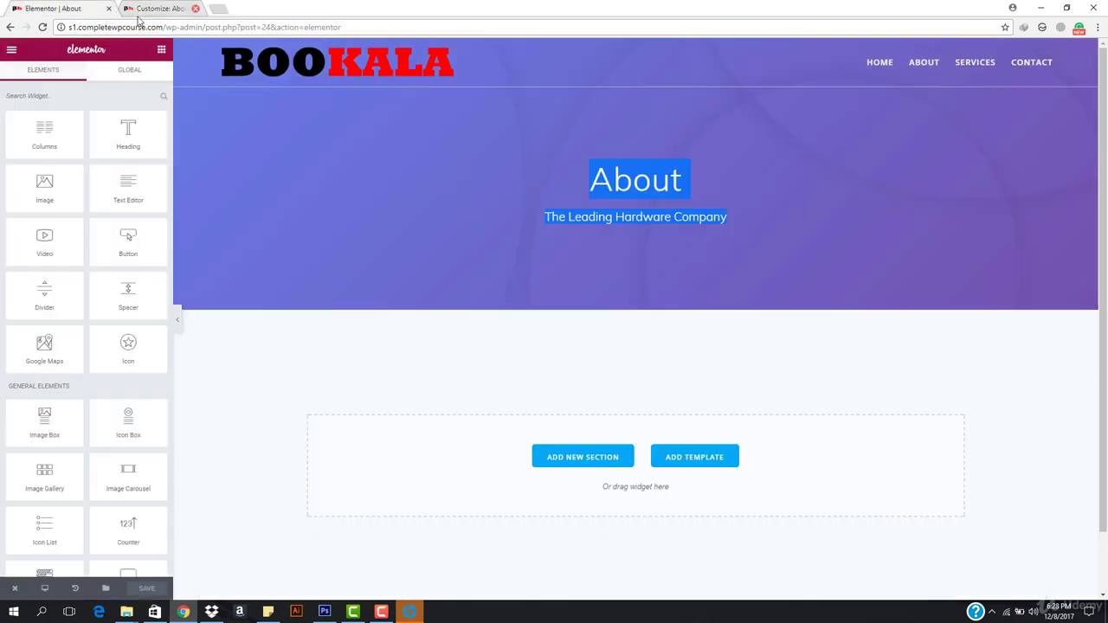
Step: Check the About page's header in the Elementor editor, clear the text selection, and view the live page in a new tab
scroll(604, 317, "down", 1)
scroll(618, 248, "up", 1)
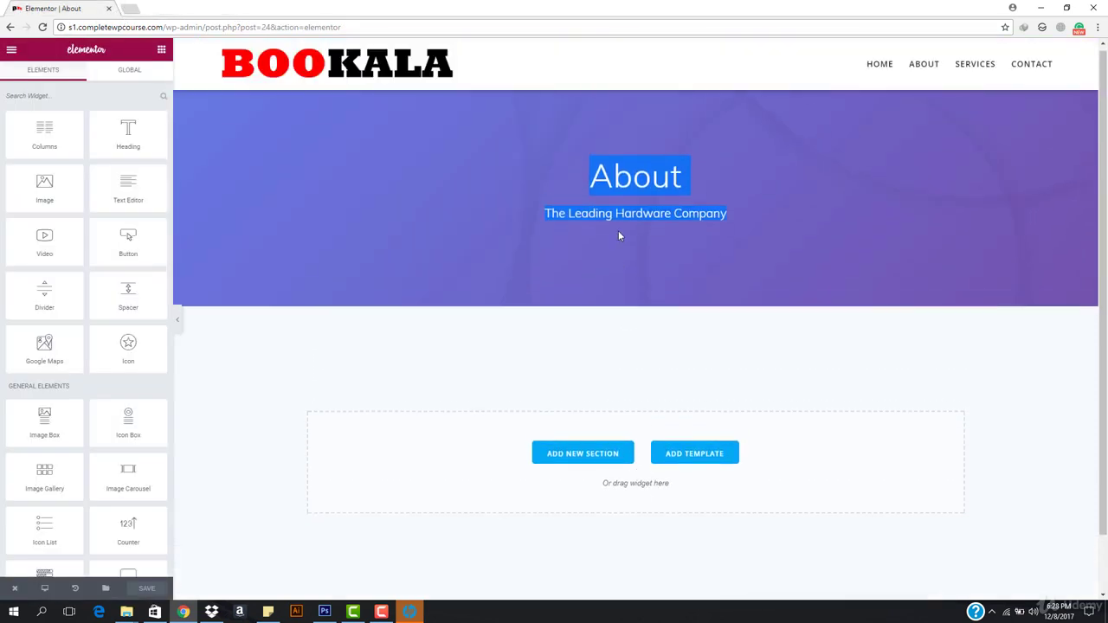
left_click(213, 325)
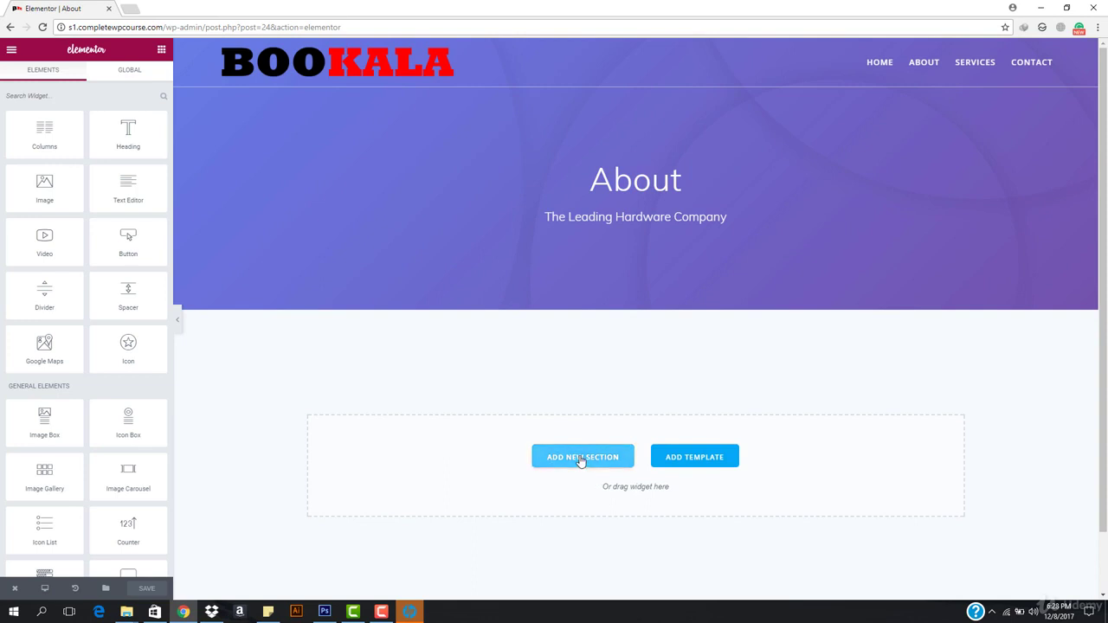
mouse_move(15, 587)
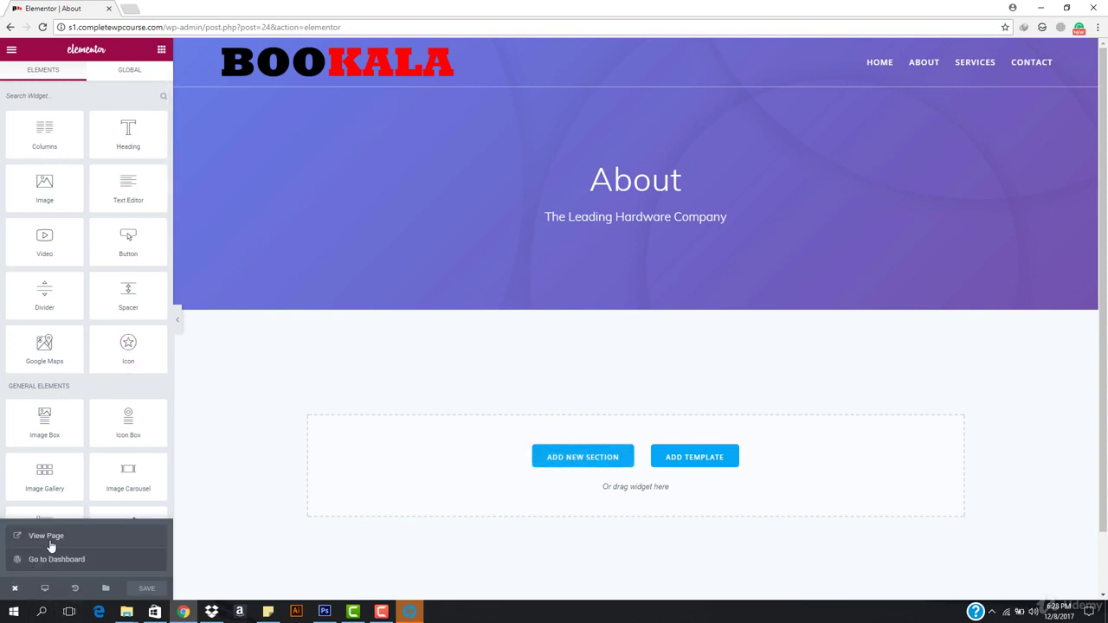
left_click(46, 536)
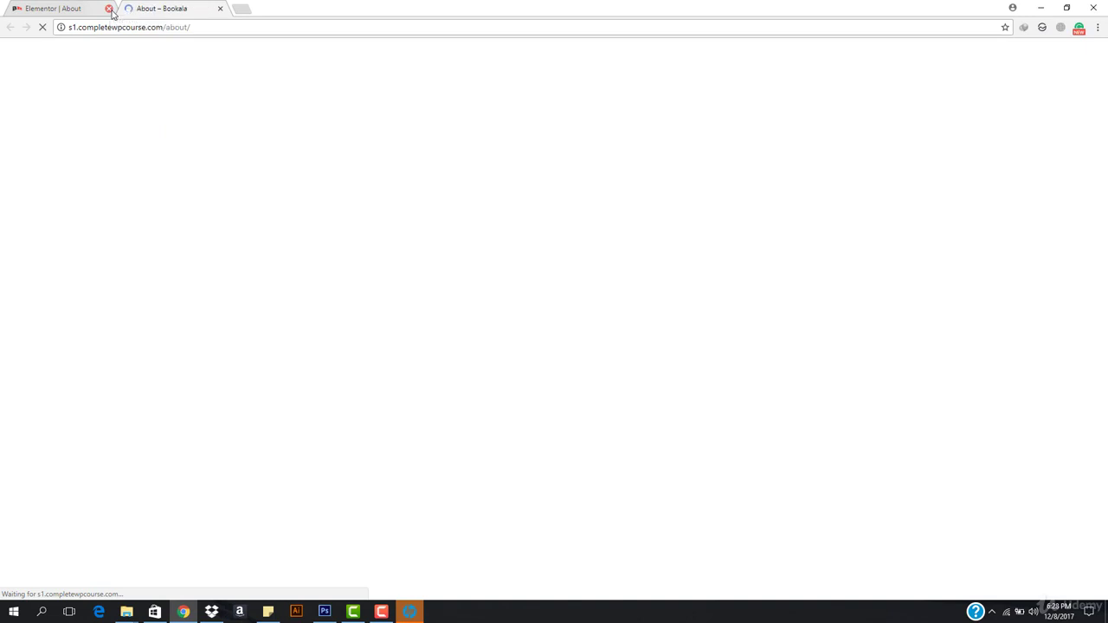
Step: Return to the About page's Elementor editor tab and select its web address
left_click(102, 9)
left_click(217, 27)
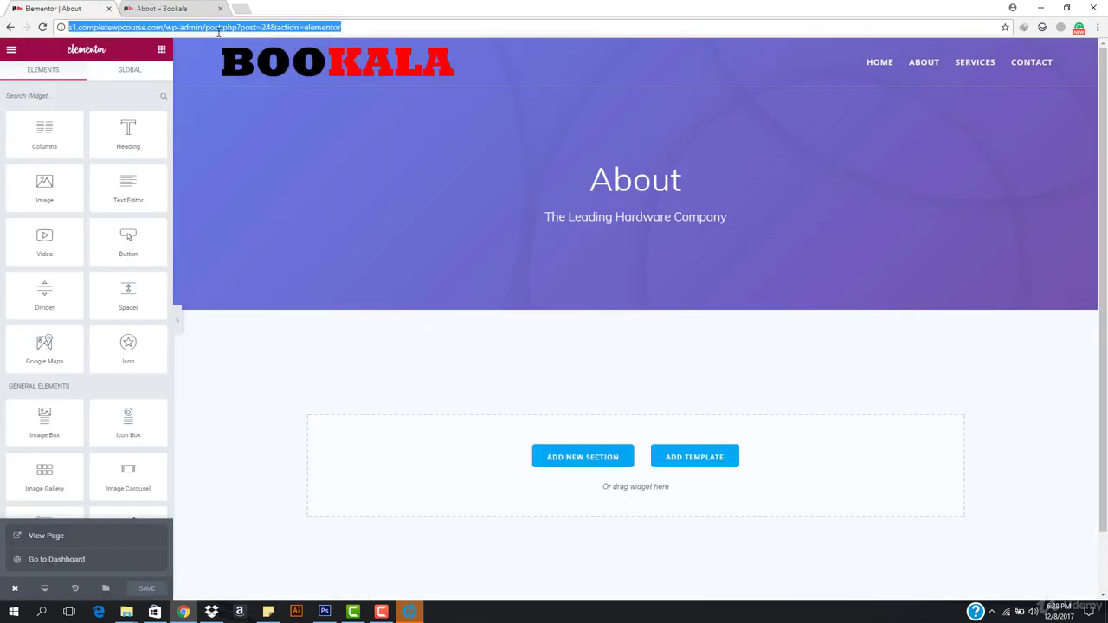